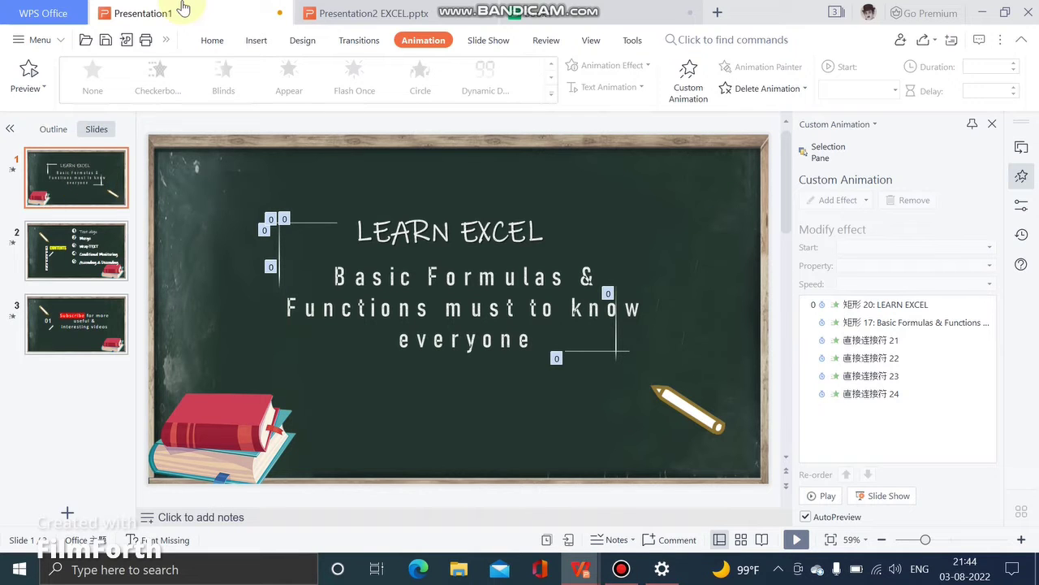
# Switch from the slide editor to the Presentation2 spreadsheet with the mobiles table
pyautogui.click(559, 10)
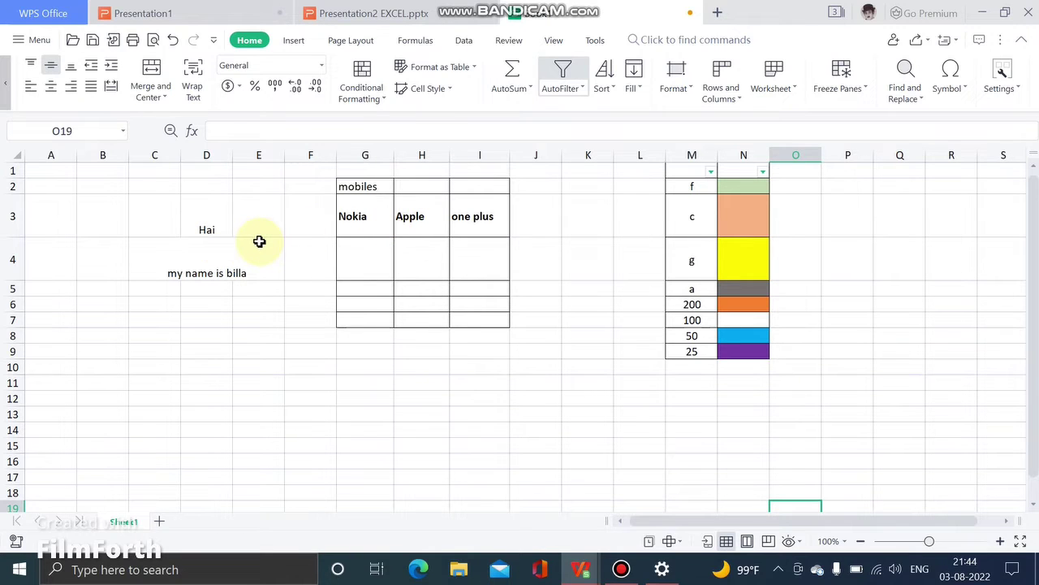
# Bring the Clipboard and Font groups of the Home ribbon into view, then select column D
pyautogui.click(371, 287)
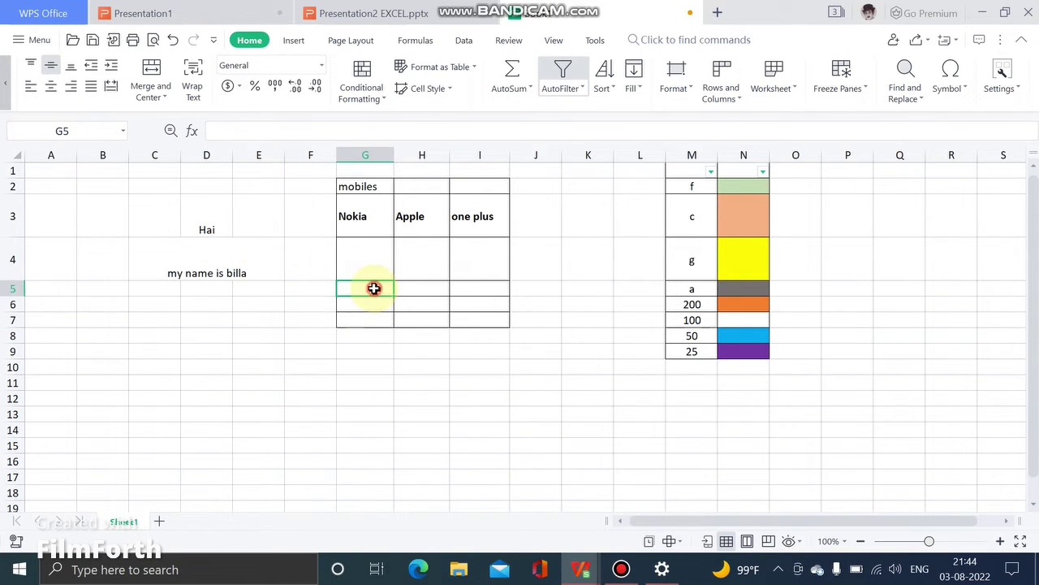
pyautogui.click(242, 348)
pyautogui.click(213, 211)
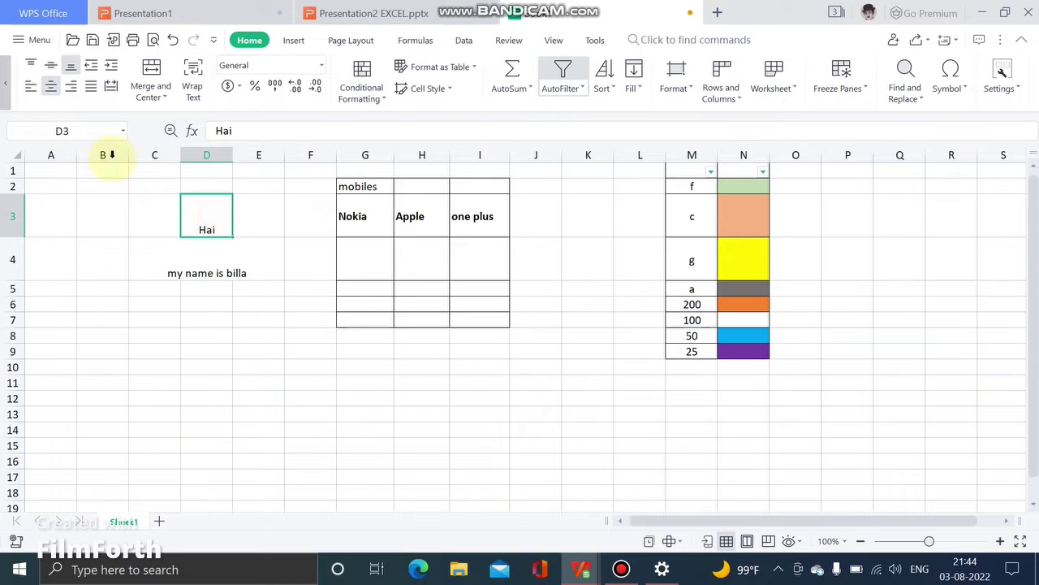
pyautogui.click(4, 87)
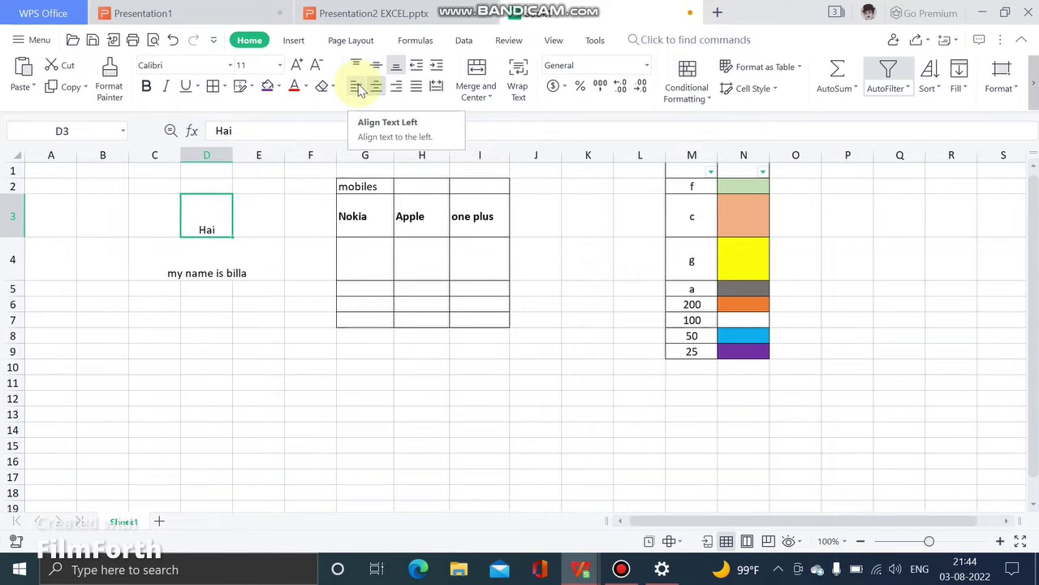
pyautogui.click(257, 271)
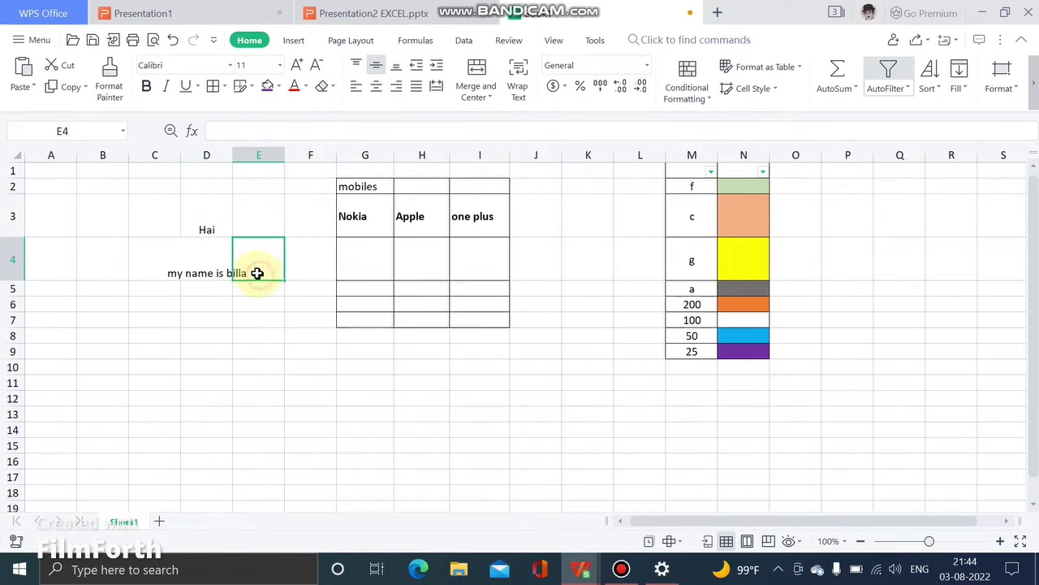
pyautogui.click(210, 154)
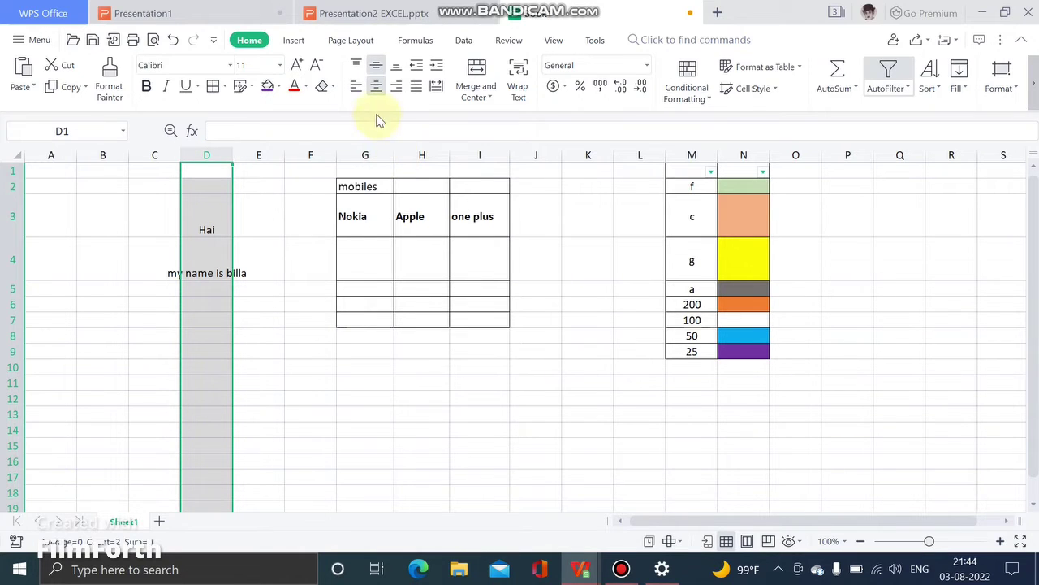
# Try several alignments on column D, ending with right and bottom alignment, then select D3
pyautogui.click(354, 89)
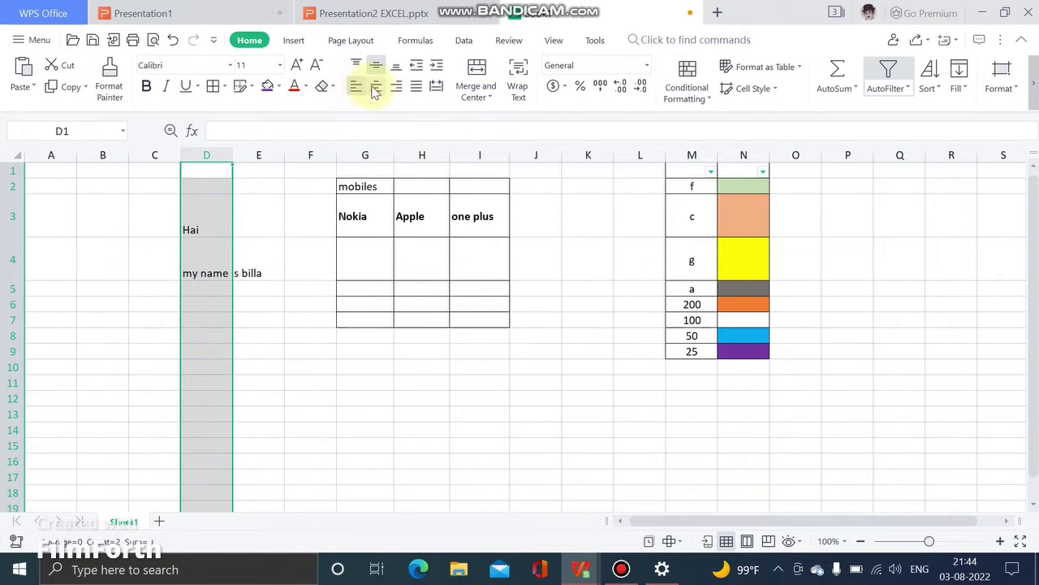
pyautogui.click(380, 88)
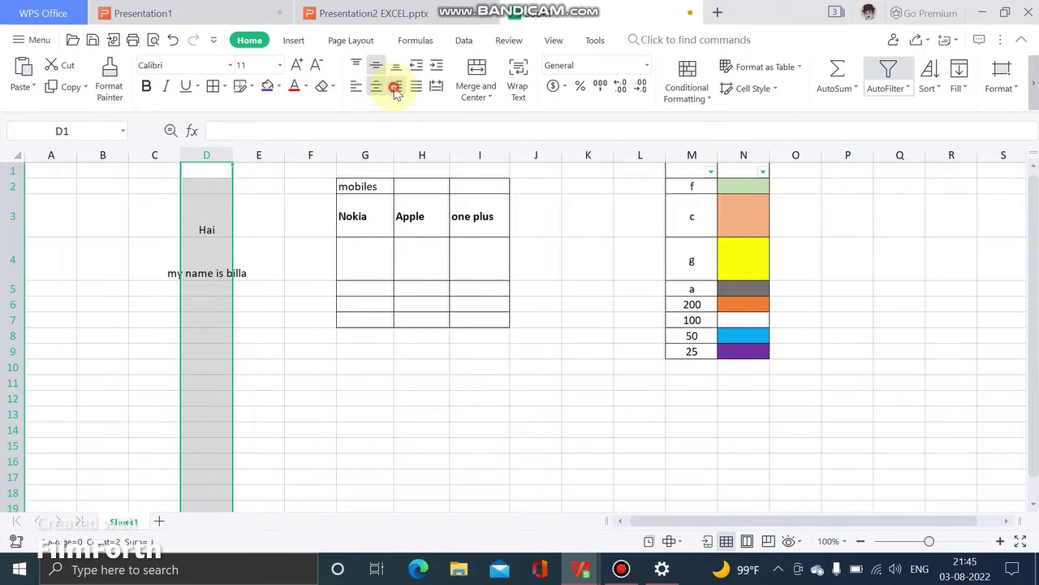
pyautogui.click(394, 87)
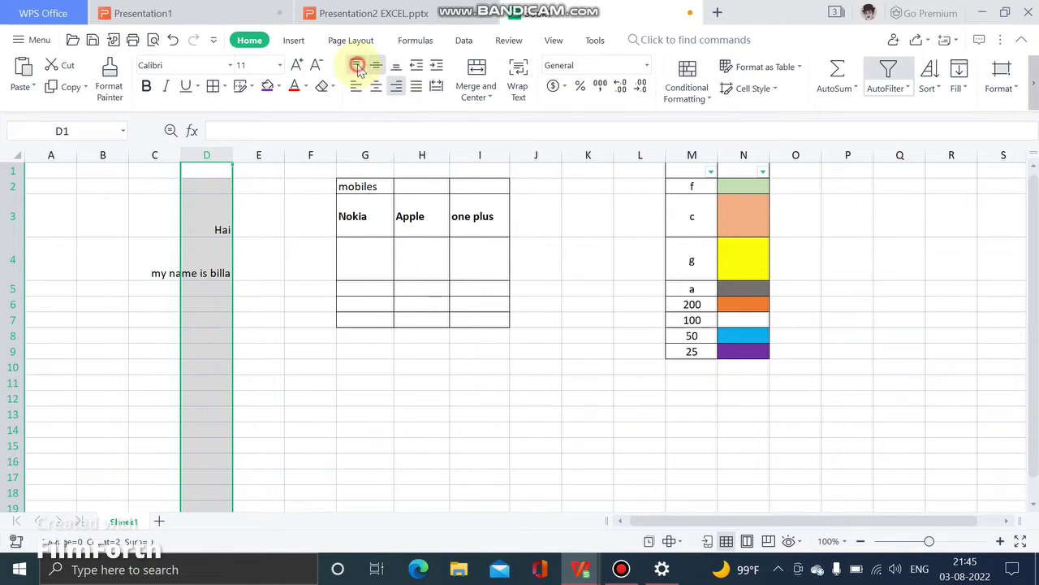
pyautogui.click(376, 67)
pyautogui.click(396, 65)
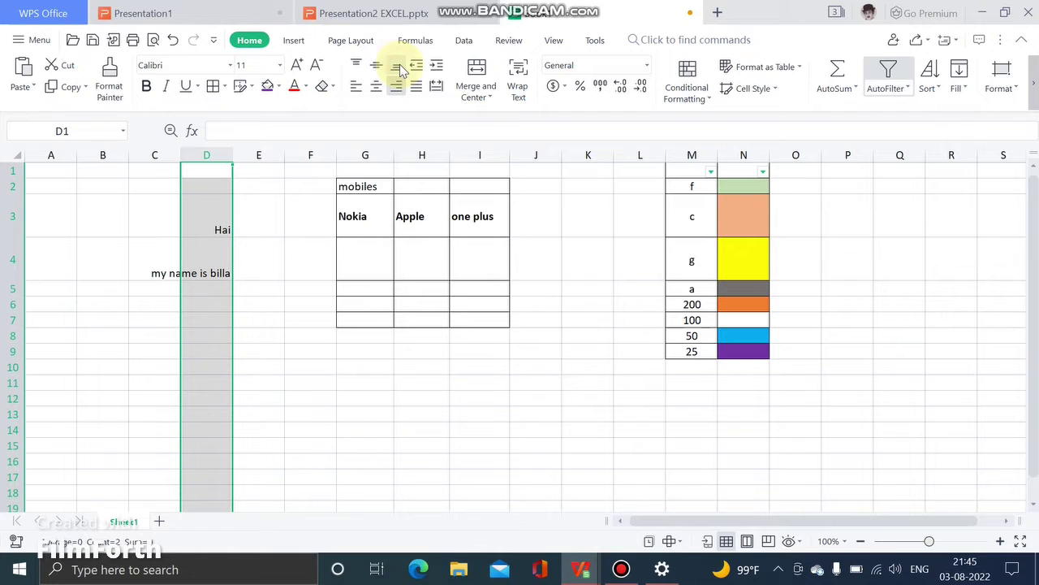
pyautogui.click(320, 235)
pyautogui.moveTo(321, 234); pyautogui.dragTo(232, 233)
pyautogui.click(230, 232)
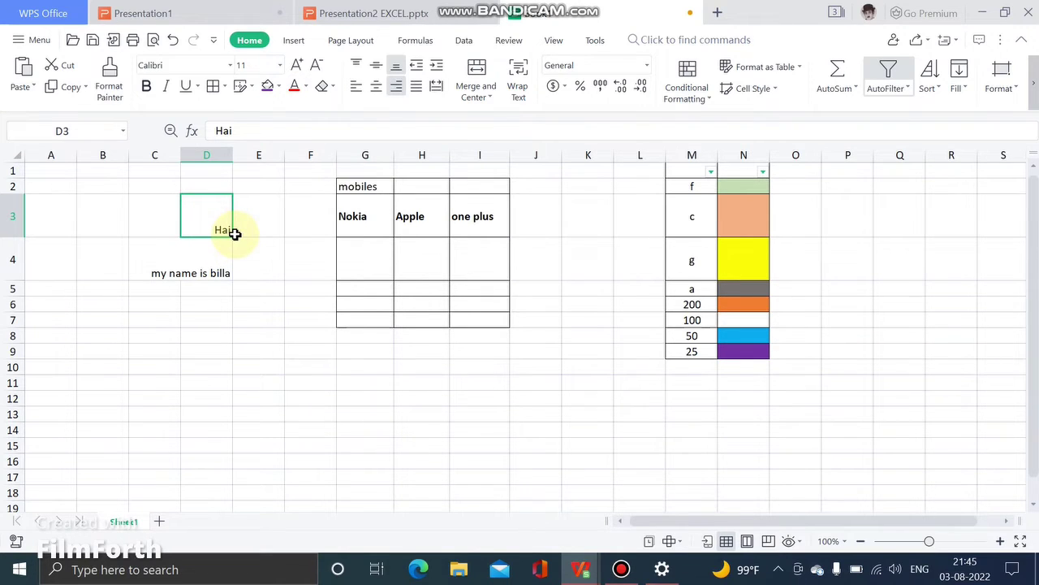
pyautogui.click(376, 86)
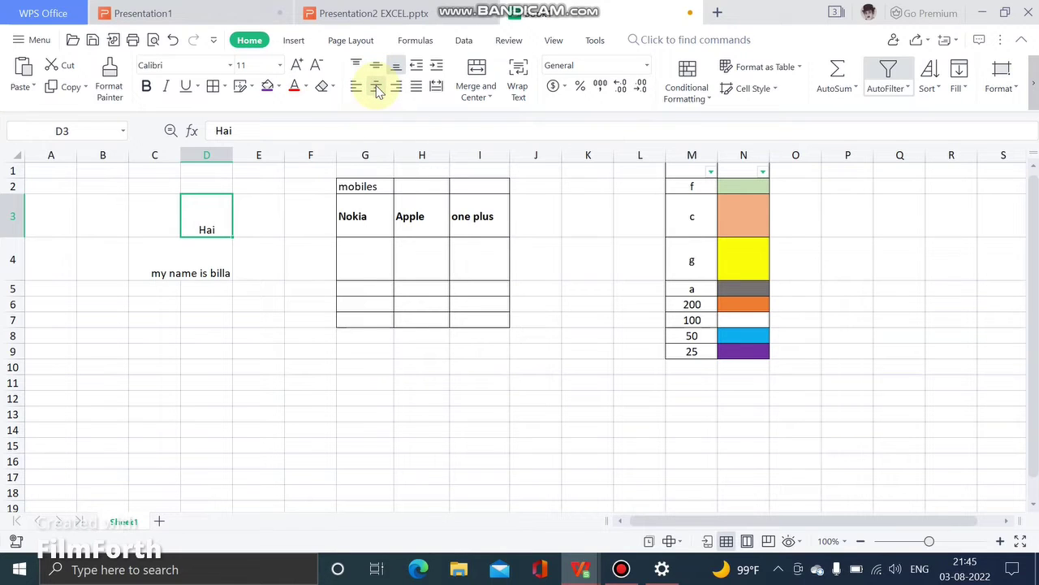
pyautogui.click(358, 90)
pyautogui.click(374, 66)
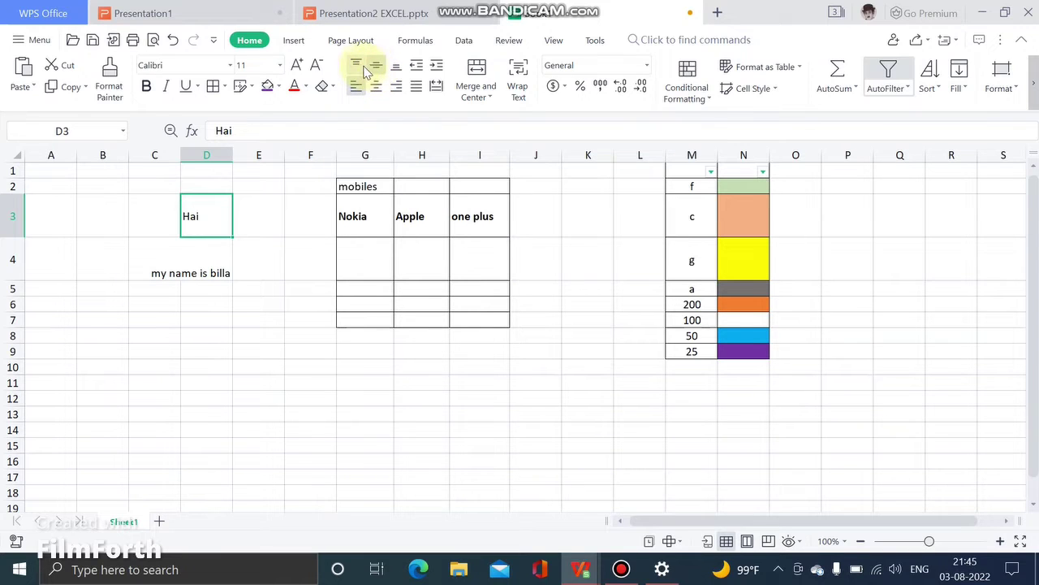
pyautogui.click(358, 67)
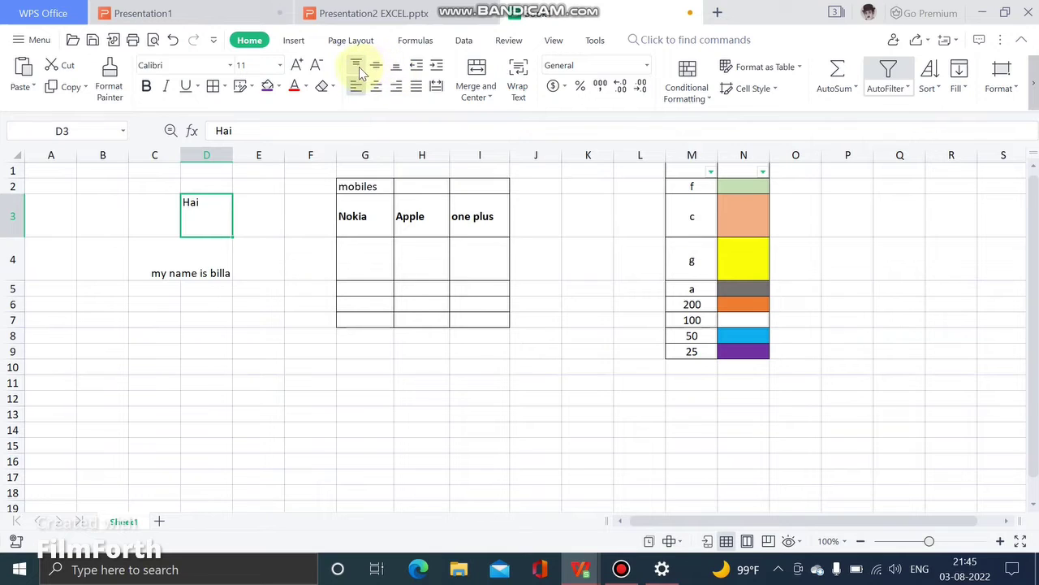
pyautogui.click(357, 66)
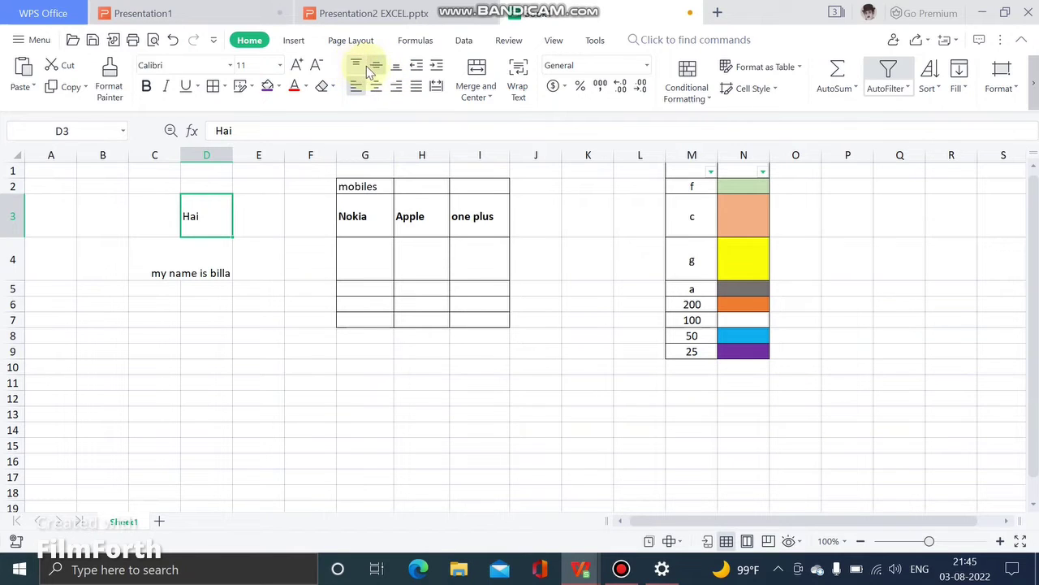
pyautogui.click(368, 65)
pyautogui.click(397, 68)
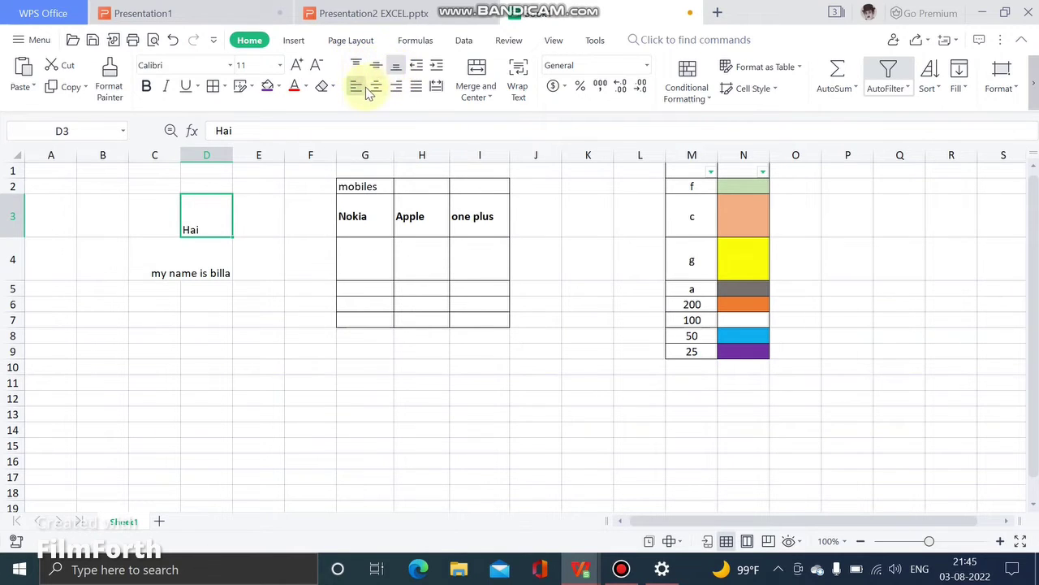
pyautogui.click(382, 91)
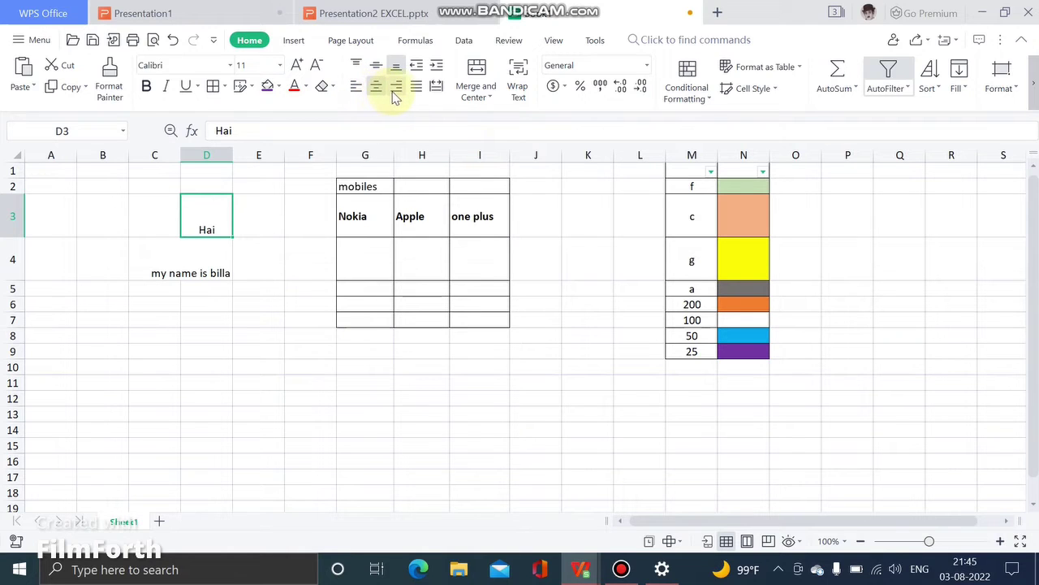
pyautogui.click(397, 91)
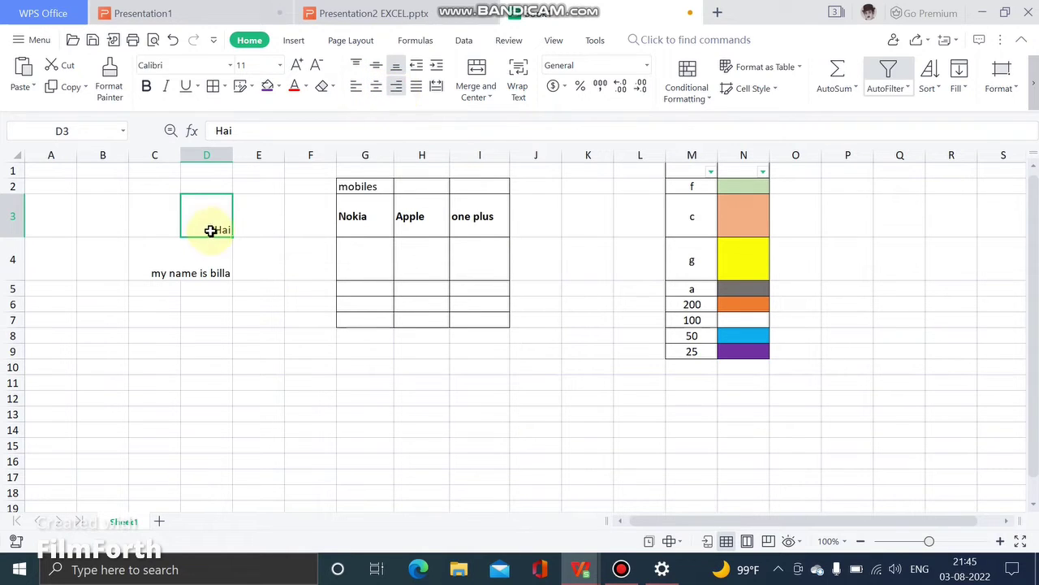
pyautogui.click(206, 269)
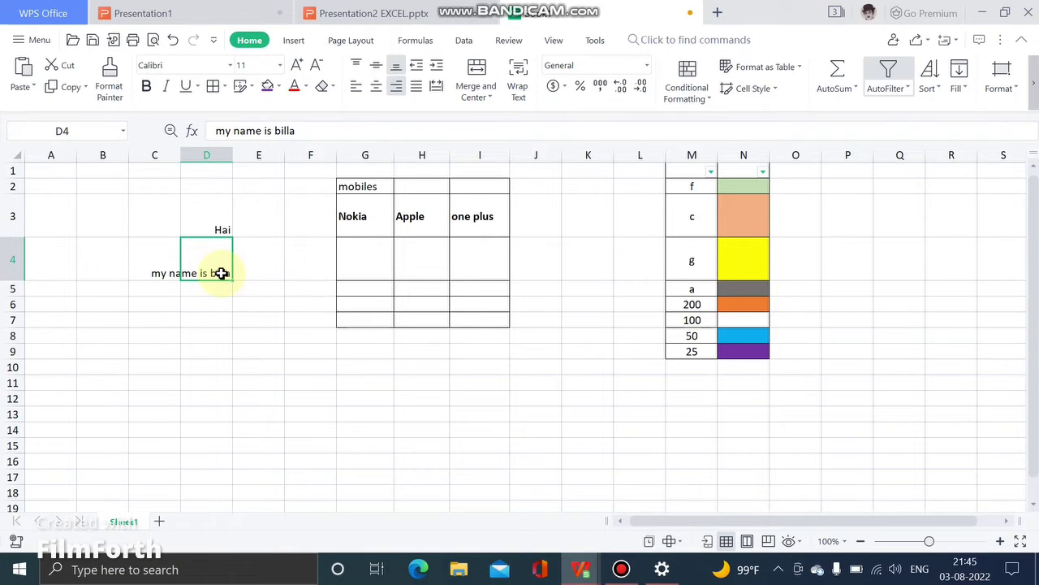
# Left-align the 'Hai' and 'my name is billa' text in D3:D4
pyautogui.click(237, 317)
pyautogui.click(217, 211)
pyautogui.moveTo(216, 211); pyautogui.dragTo(215, 259)
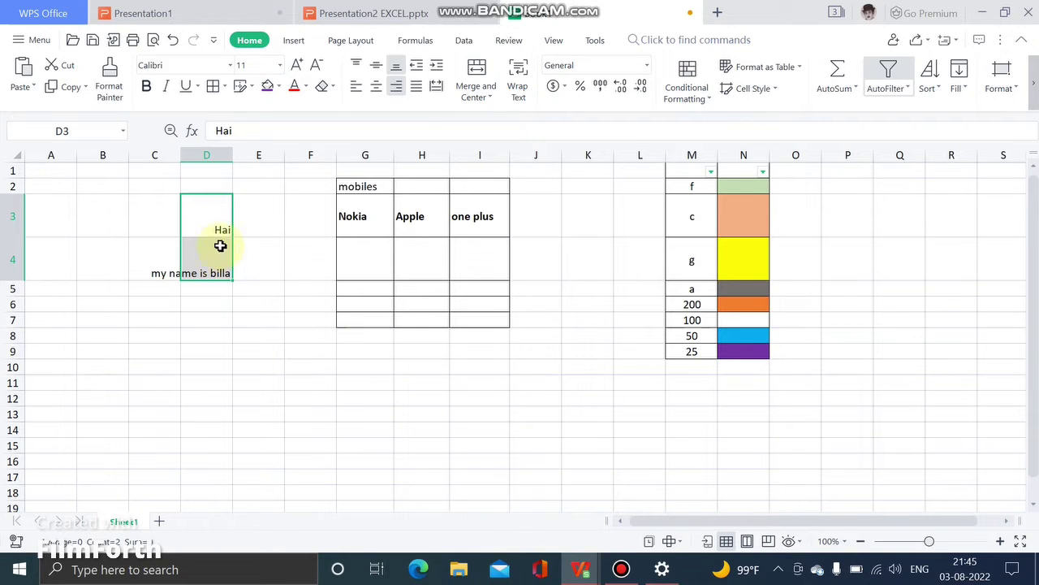
pyautogui.moveTo(218, 219); pyautogui.dragTo(217, 269)
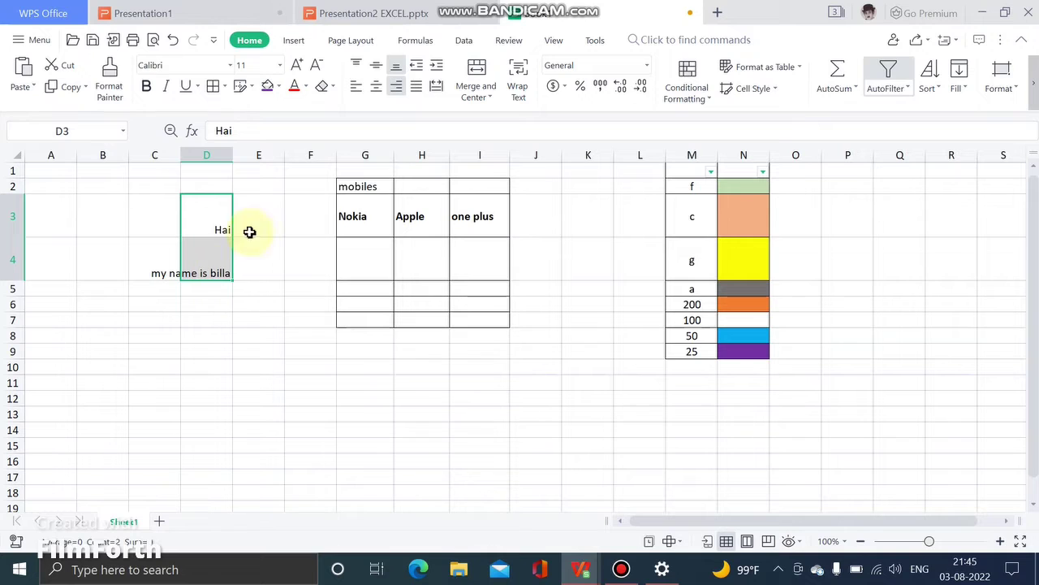
pyautogui.moveTo(214, 216); pyautogui.dragTo(214, 249)
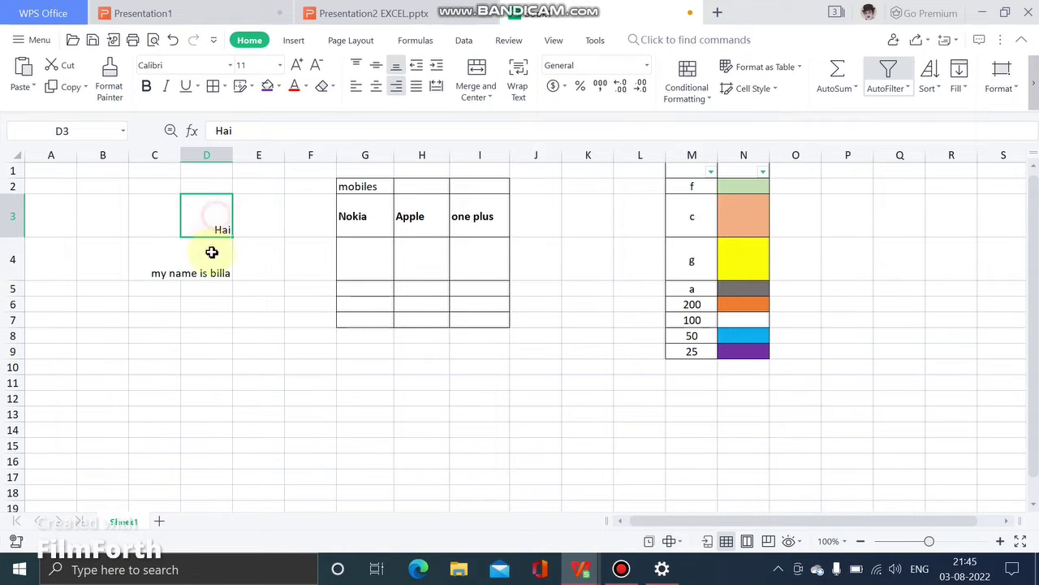
pyautogui.click(354, 89)
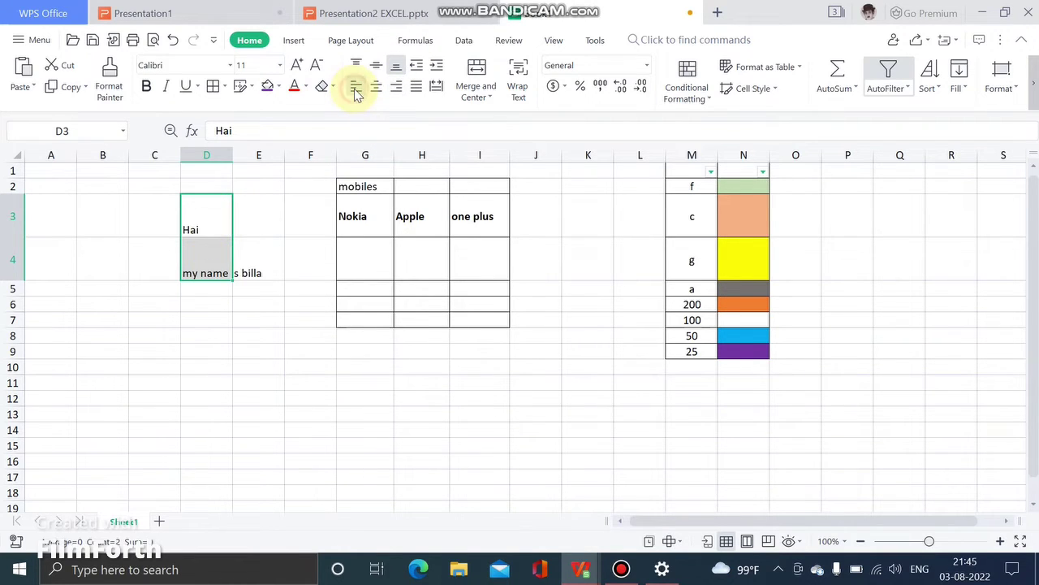
# Inspect the 'Hai' entry in D3 without changing it and reselect D3:D4
pyautogui.click(258, 231)
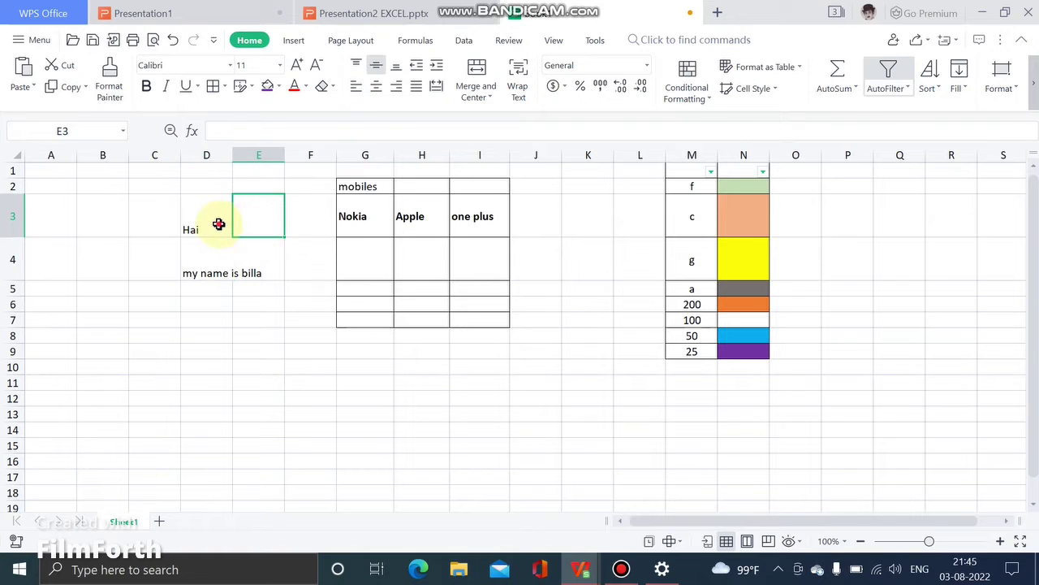
pyautogui.doubleClick(218, 227)
pyautogui.click(270, 228)
pyautogui.click(298, 192)
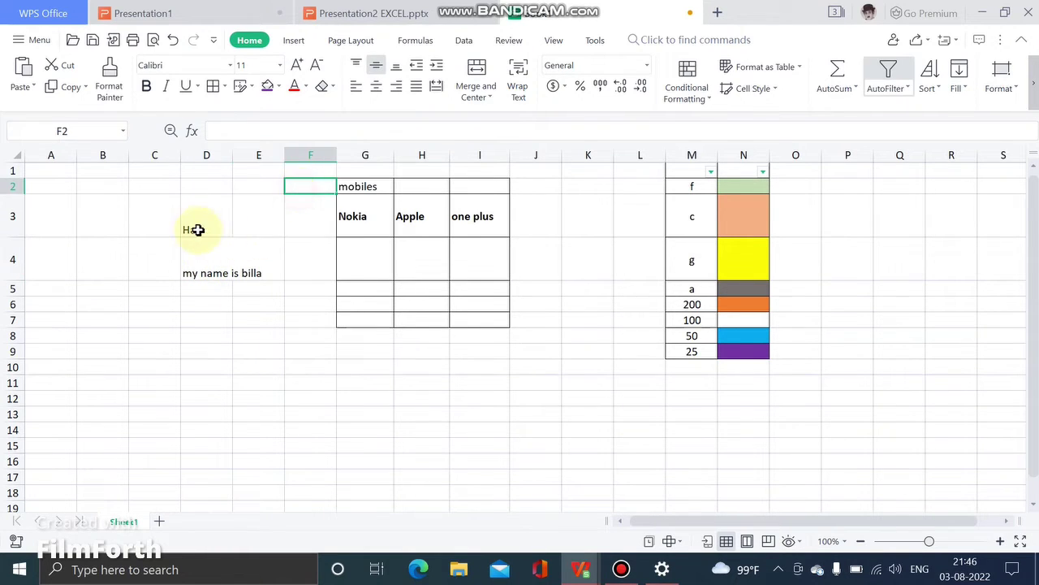
pyautogui.moveTo(190, 225); pyautogui.dragTo(194, 270)
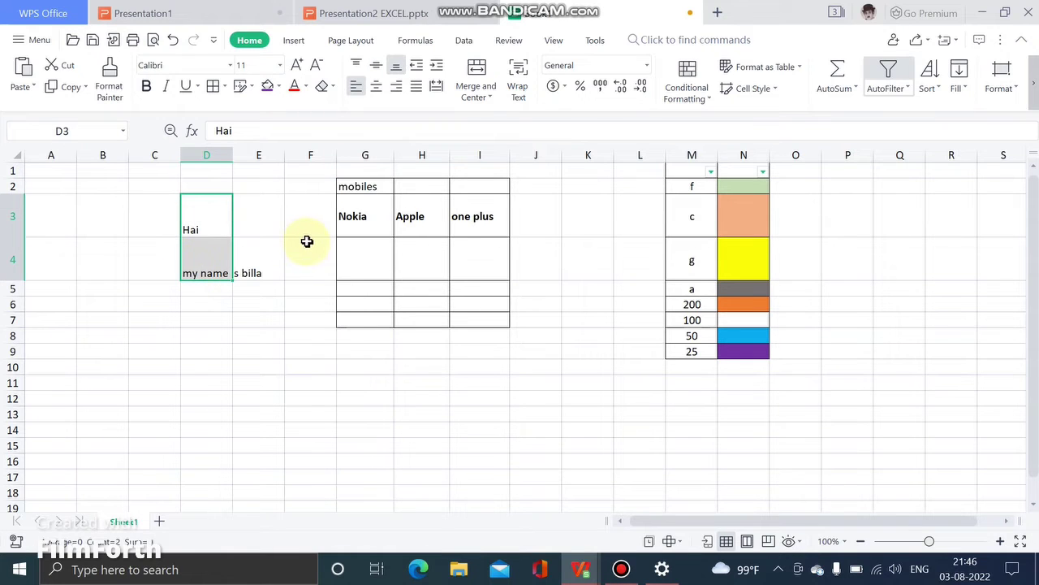
pyautogui.click(367, 213)
pyautogui.moveTo(406, 213); pyautogui.dragTo(499, 220)
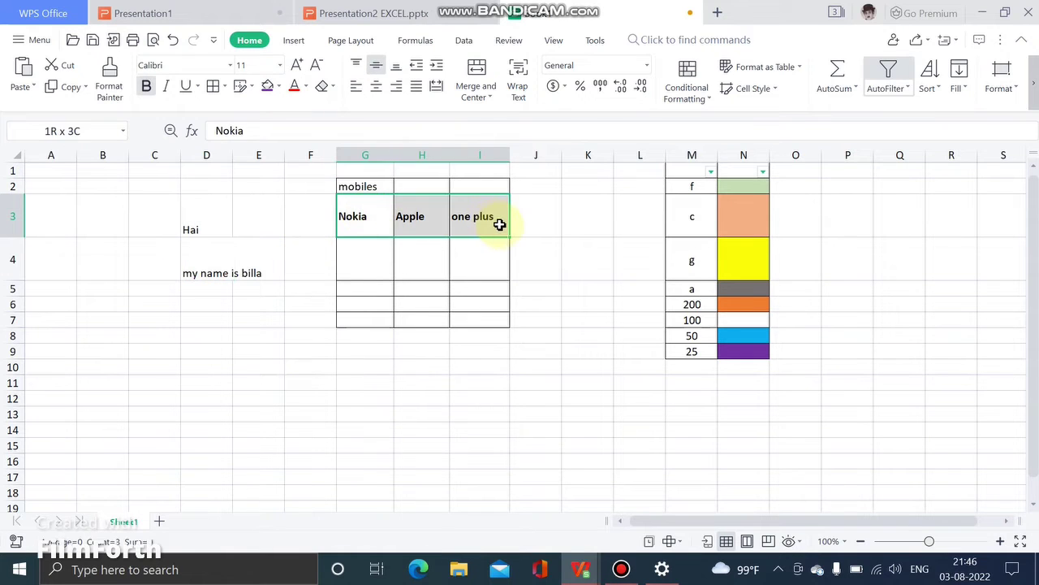
pyautogui.click(376, 86)
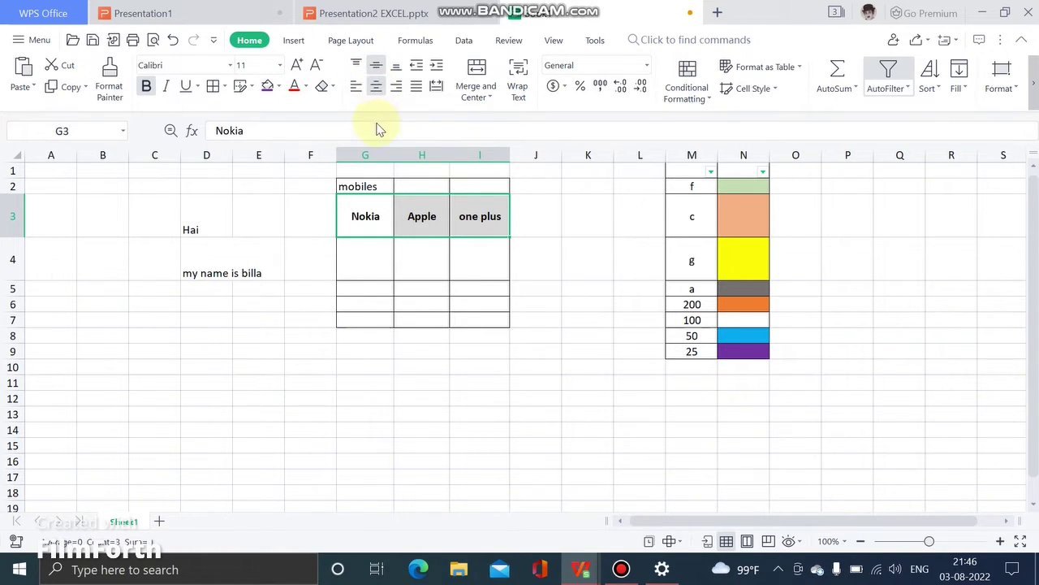
pyautogui.click(419, 234)
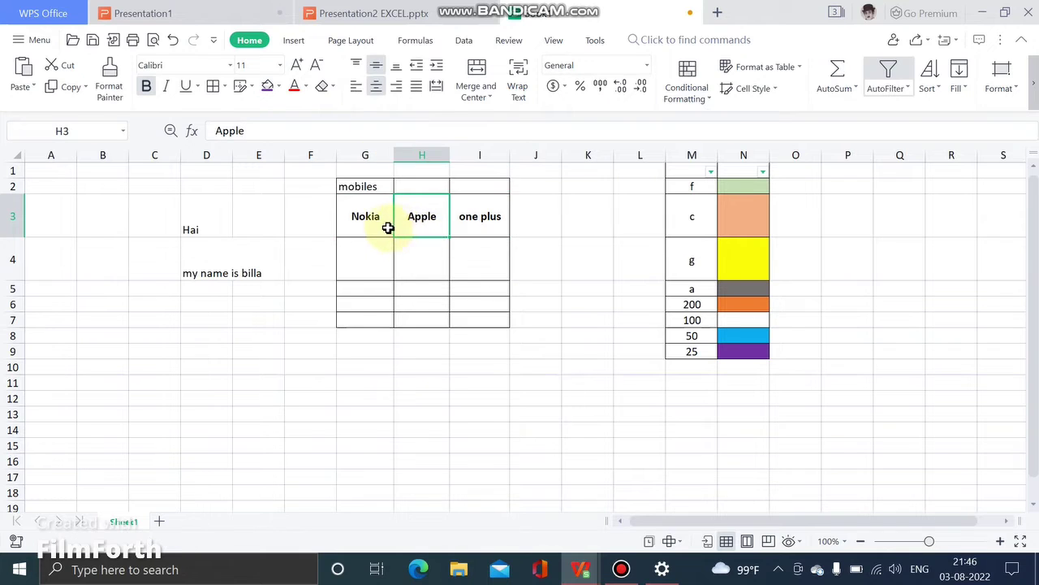
pyautogui.click(364, 219)
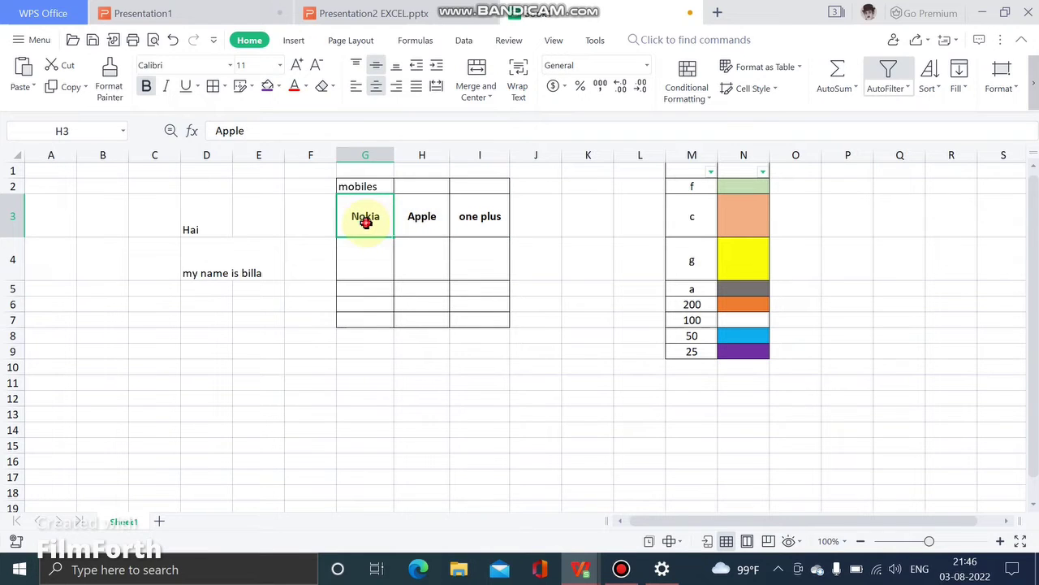
pyautogui.click(376, 87)
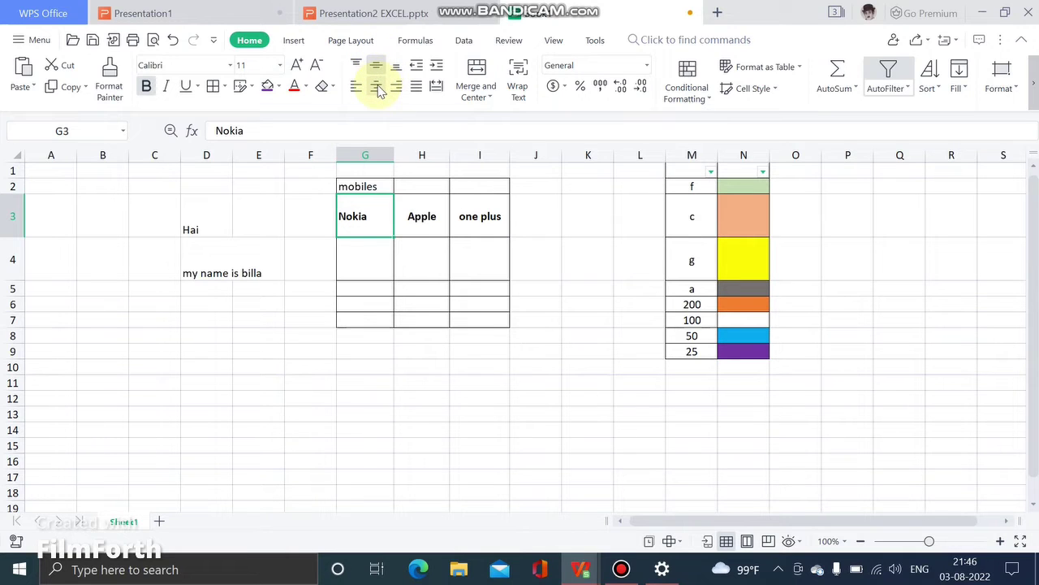
pyautogui.click(378, 87)
pyautogui.click(406, 307)
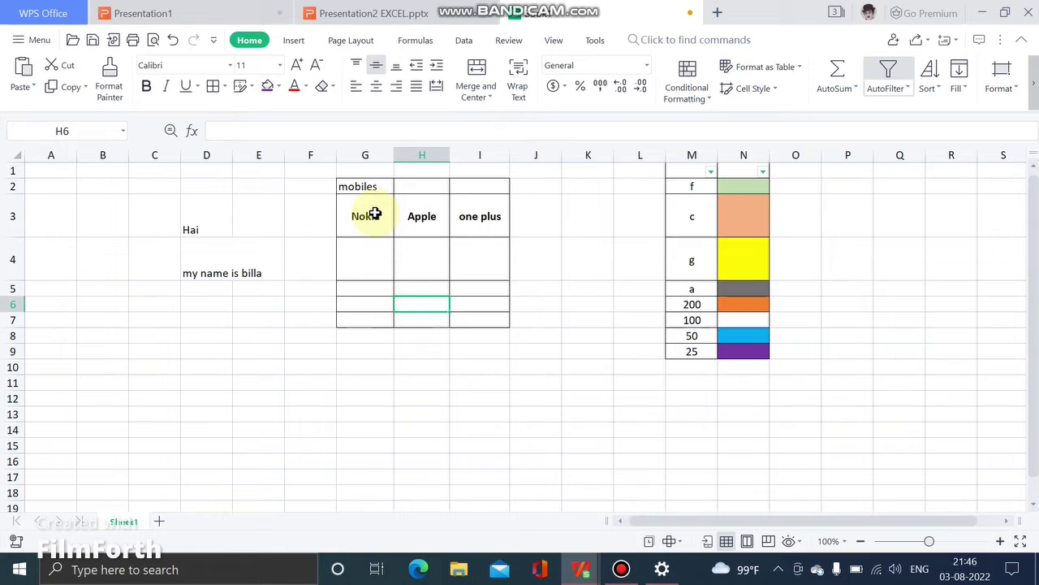
pyautogui.click(374, 213)
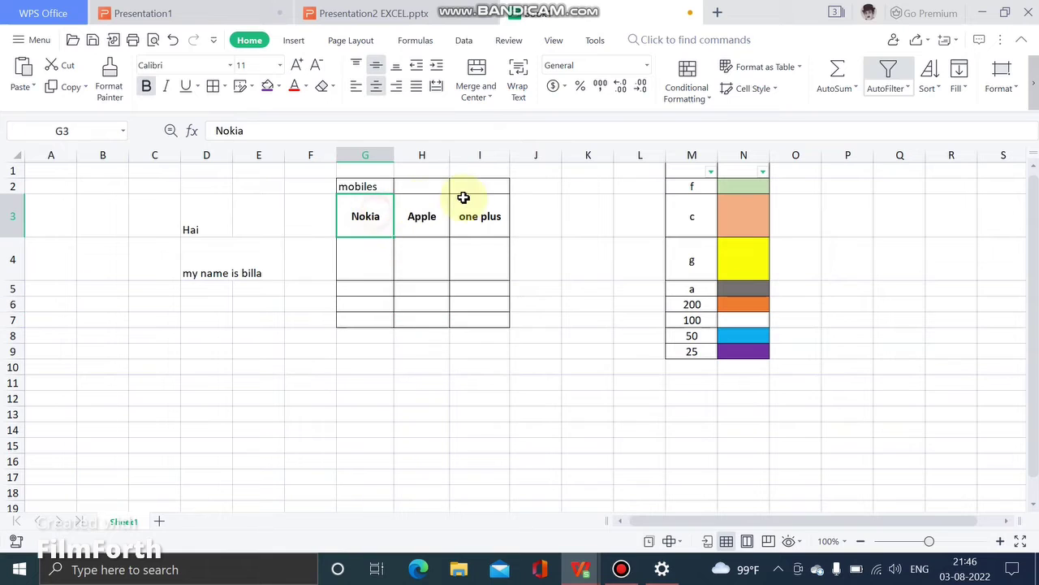
pyautogui.click(348, 292)
pyautogui.click(203, 185)
pyautogui.moveTo(203, 186)
pyautogui.mouseDown()
pyautogui.moveTo(485, 295)
pyautogui.moveTo(487, 316)
pyautogui.mouseUp()
pyautogui.click(583, 331)
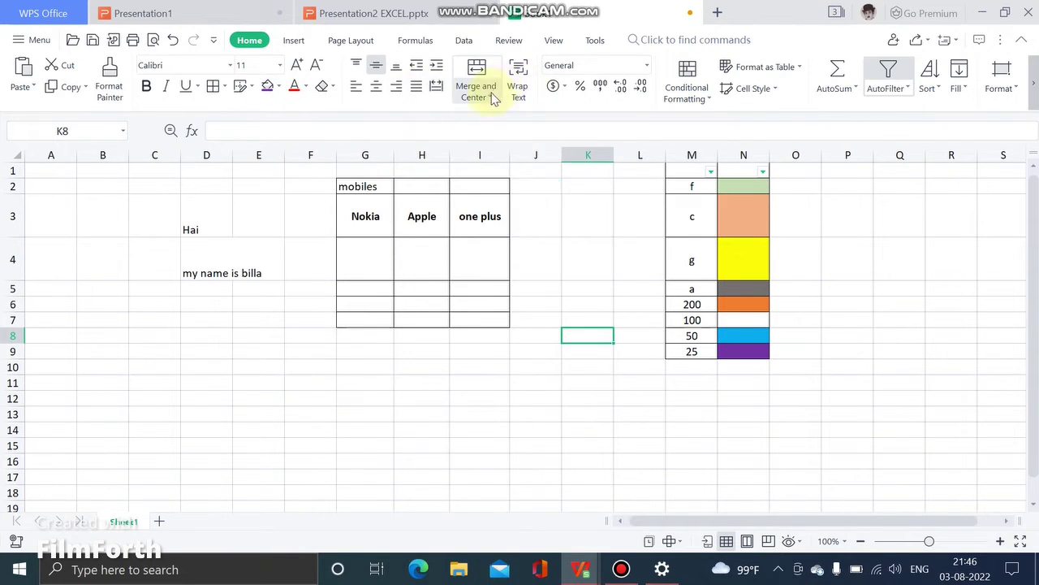
pyautogui.click(365, 265)
pyautogui.click(285, 388)
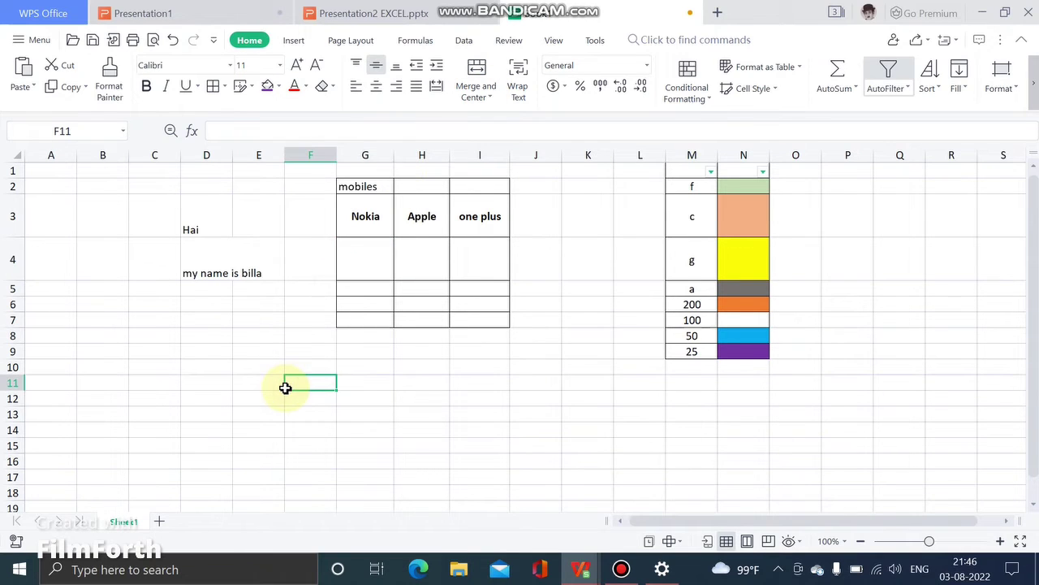
pyautogui.click(434, 350)
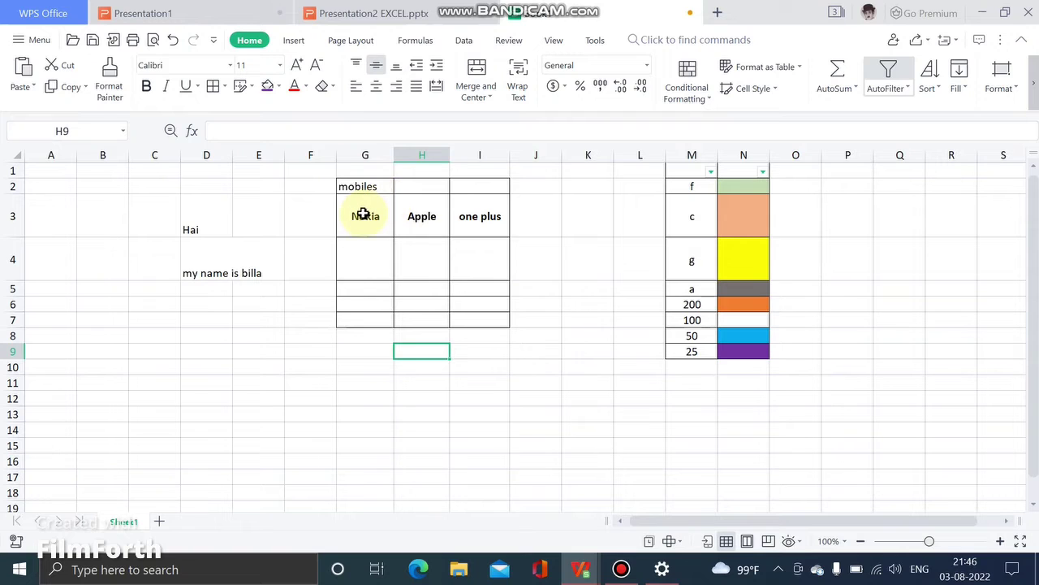
pyautogui.moveTo(360, 186); pyautogui.dragTo(475, 213)
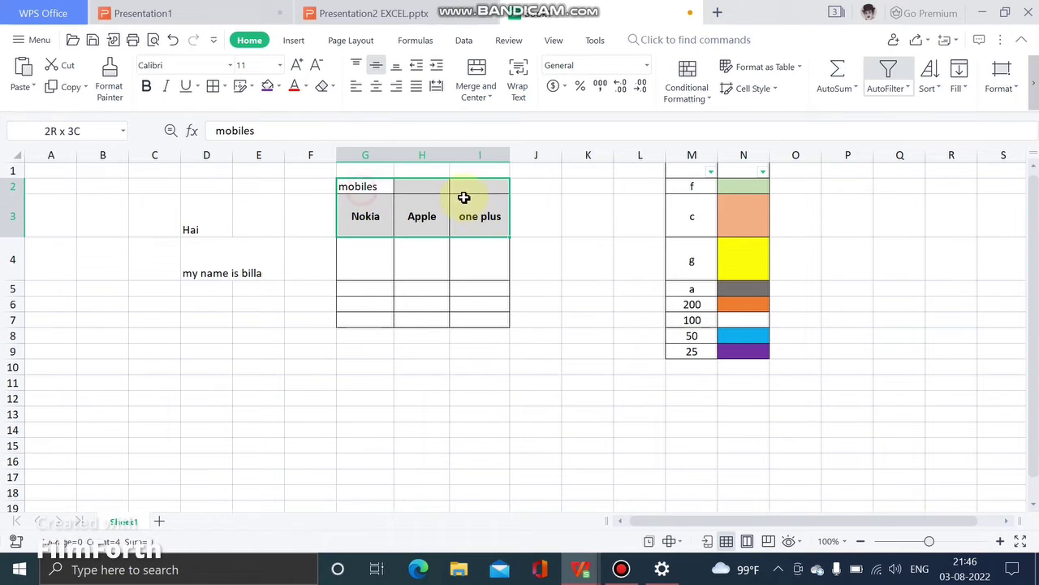
pyautogui.click(372, 188)
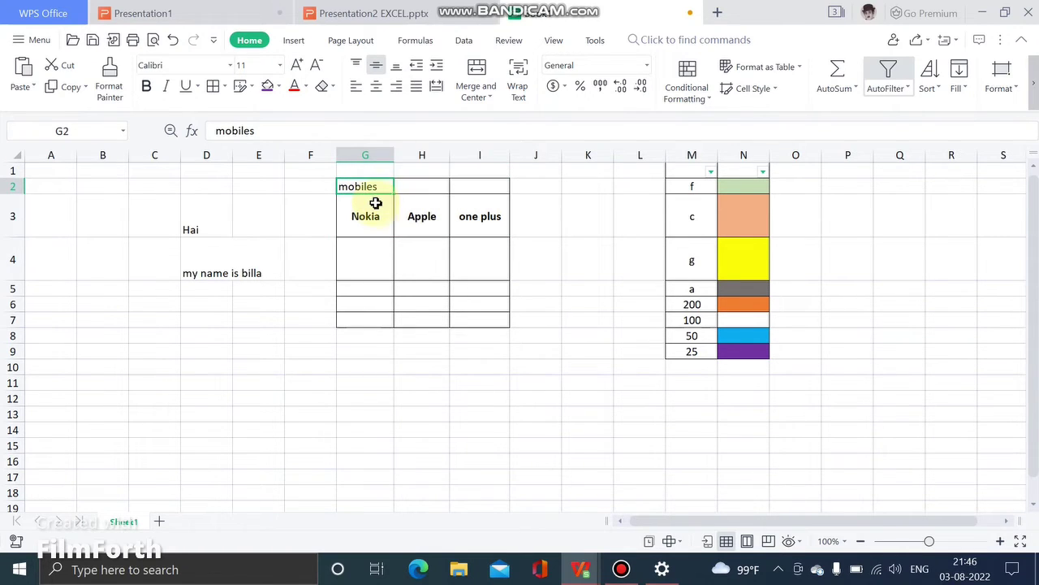
pyautogui.moveTo(375, 205); pyautogui.dragTo(487, 208)
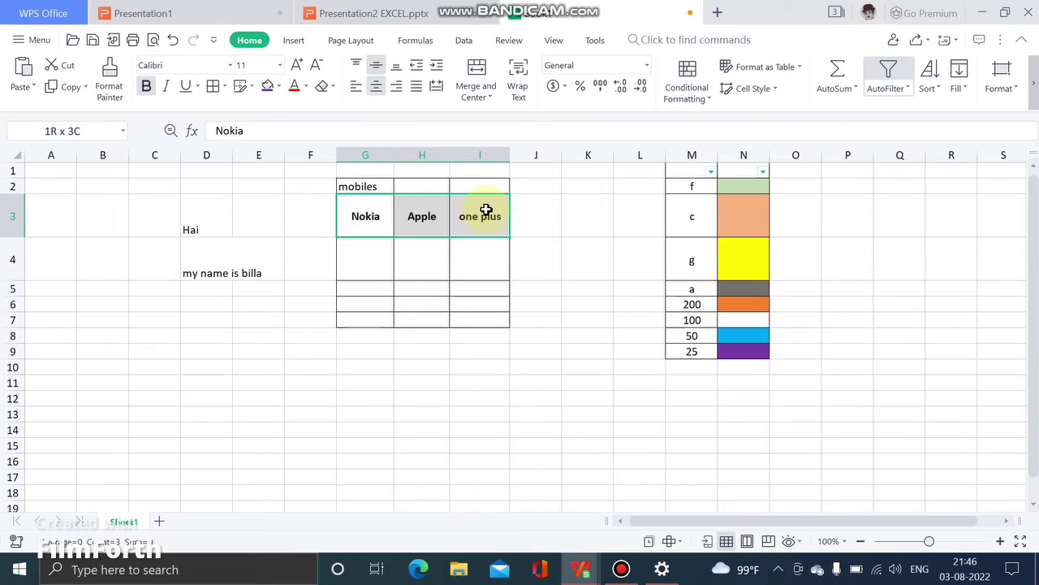
pyautogui.click(439, 282)
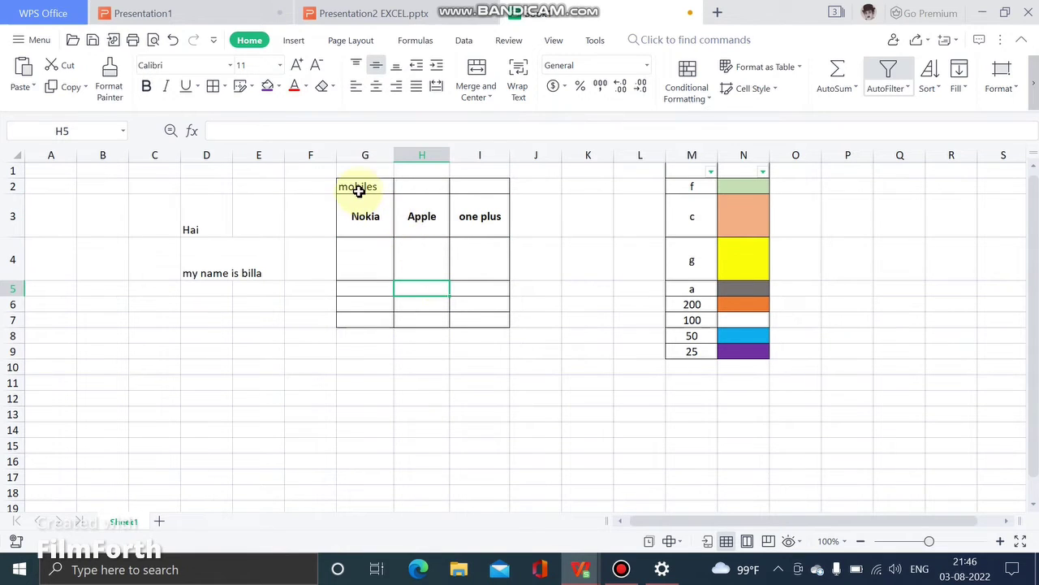
pyautogui.moveTo(385, 185); pyautogui.dragTo(478, 190)
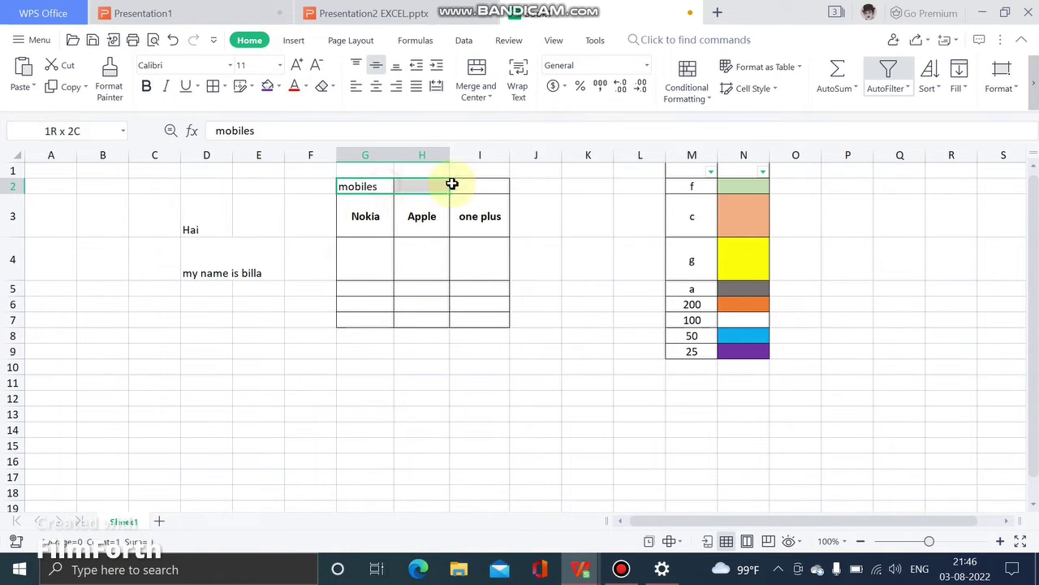
pyautogui.click(401, 260)
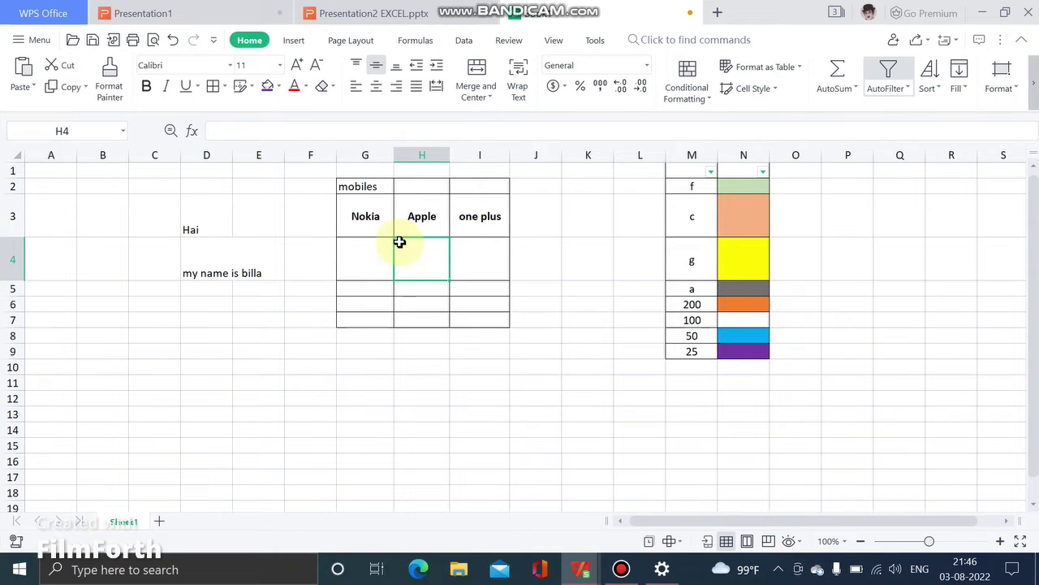
pyautogui.click(375, 190)
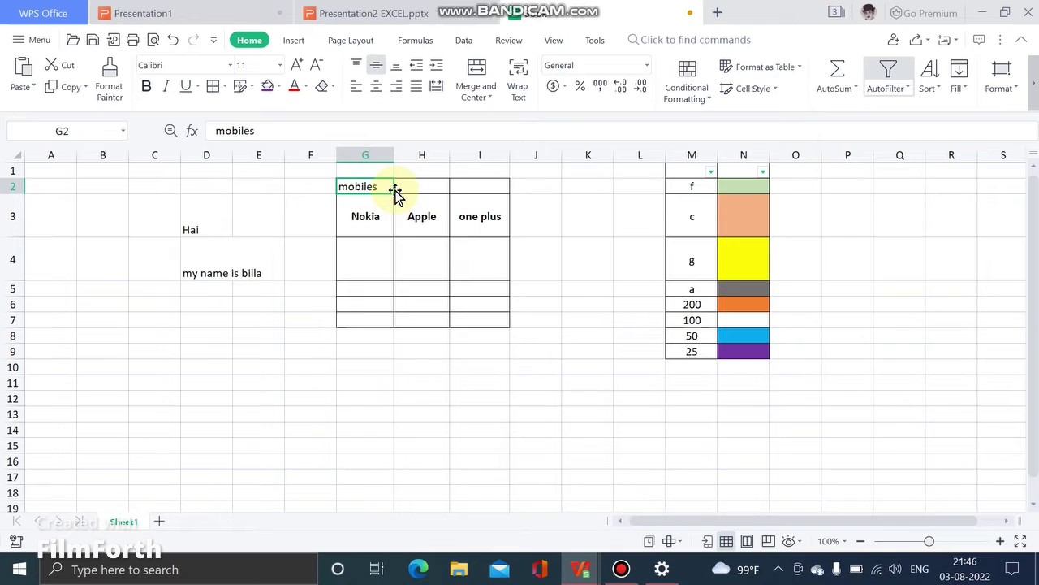
# Enter the letter string SCASADCASCASCASCVVACASCASHCBASK into cell H10
pyautogui.click(407, 371)
pyautogui.write('S')
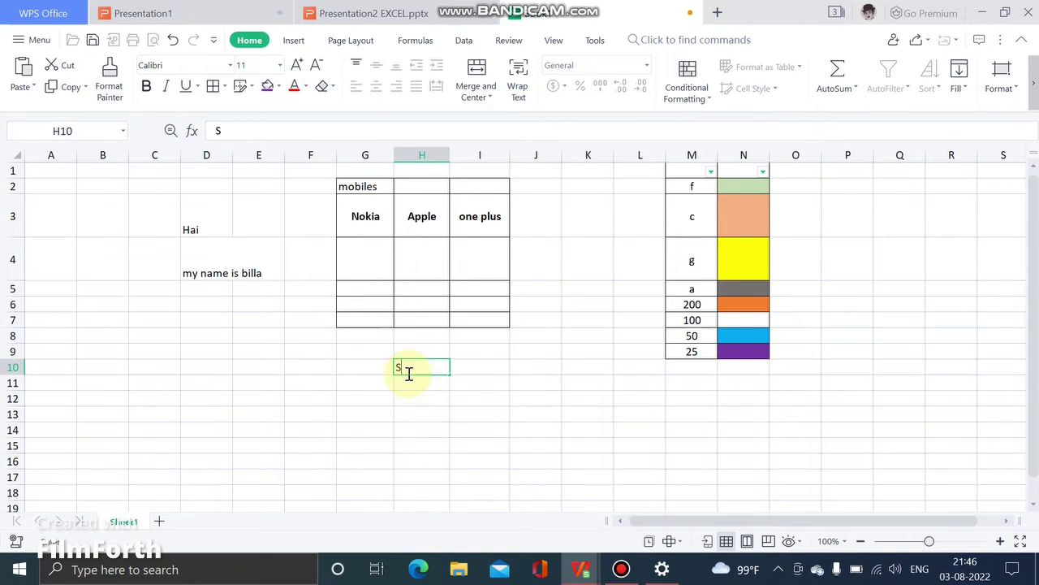
pyautogui.write('CASDCASCA')
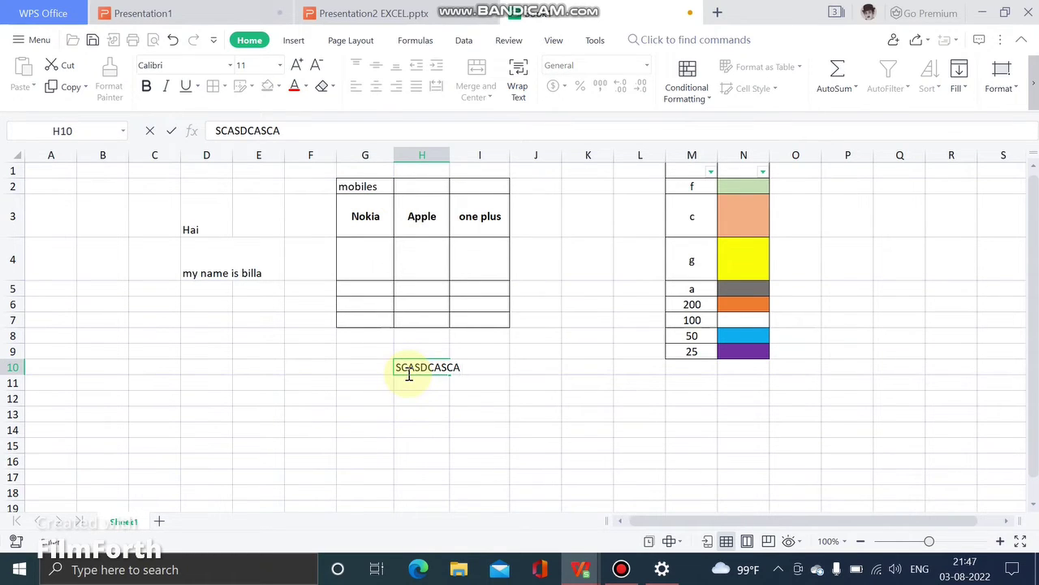
pyautogui.press('BackSpace')
pyautogui.press('BackSpace')
pyautogui.press('BackSpace')
pyautogui.press('BackSpace')
pyautogui.press('BackSpace')
pyautogui.press('BackSpace')
pyautogui.write('ADCASCAS')
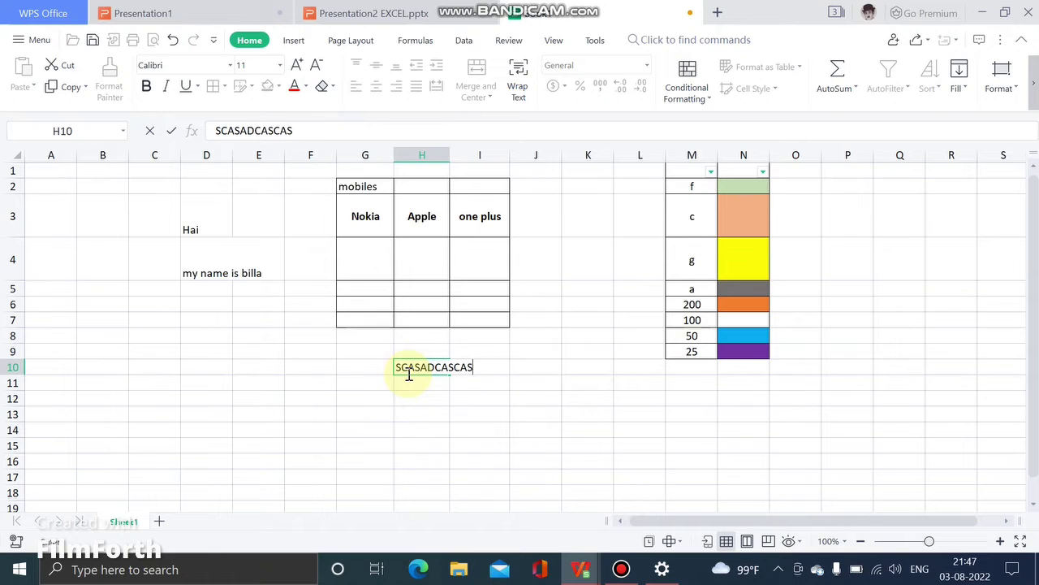
pyautogui.write('CASCVVACASCASHCBASK')
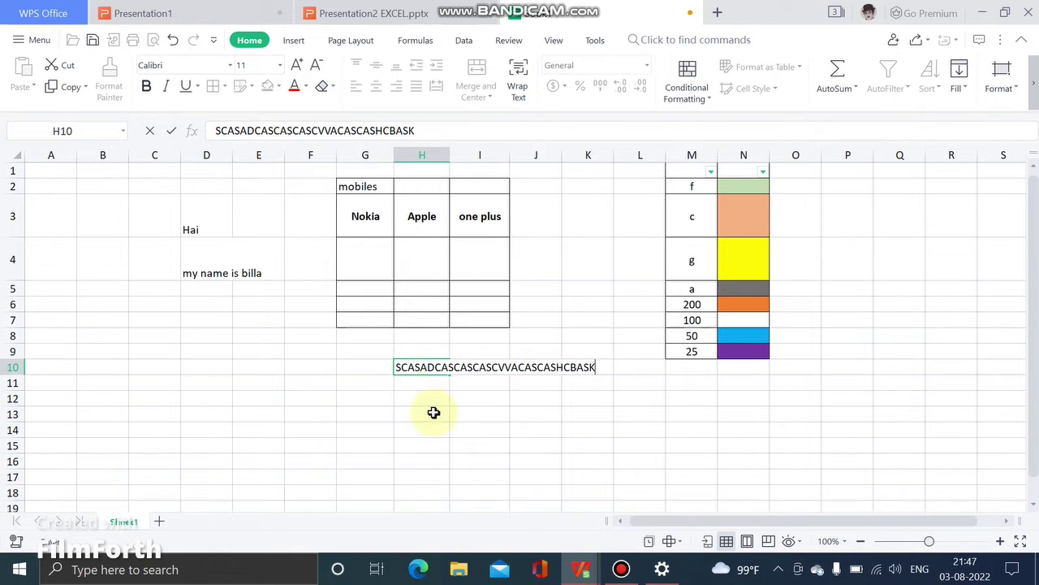
pyautogui.click(460, 445)
# Select cells across H10:K10 to see where the letter string spills
pyautogui.click(594, 446)
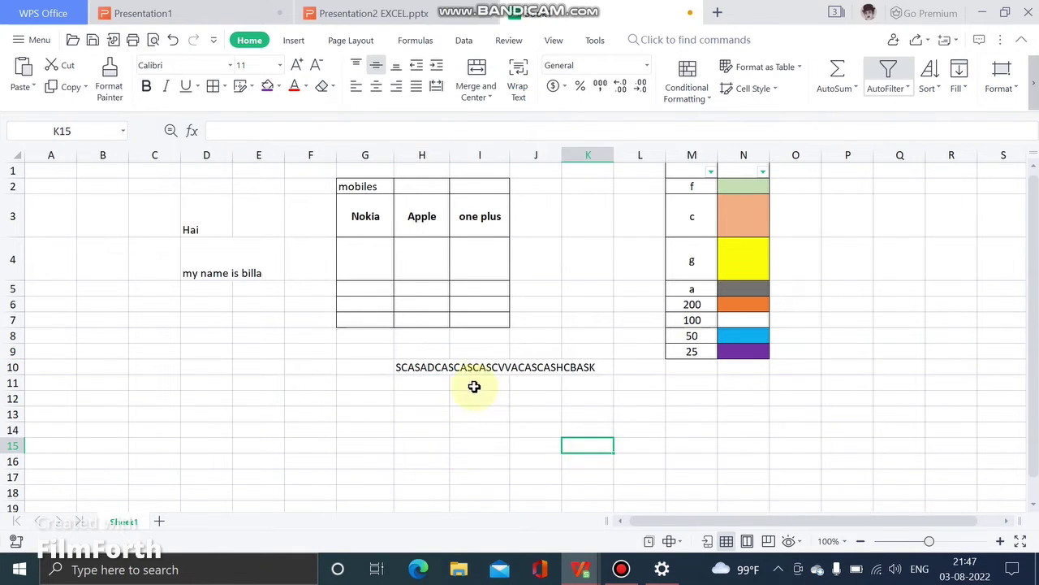
pyautogui.click(426, 370)
pyautogui.moveTo(426, 370); pyautogui.dragTo(608, 375)
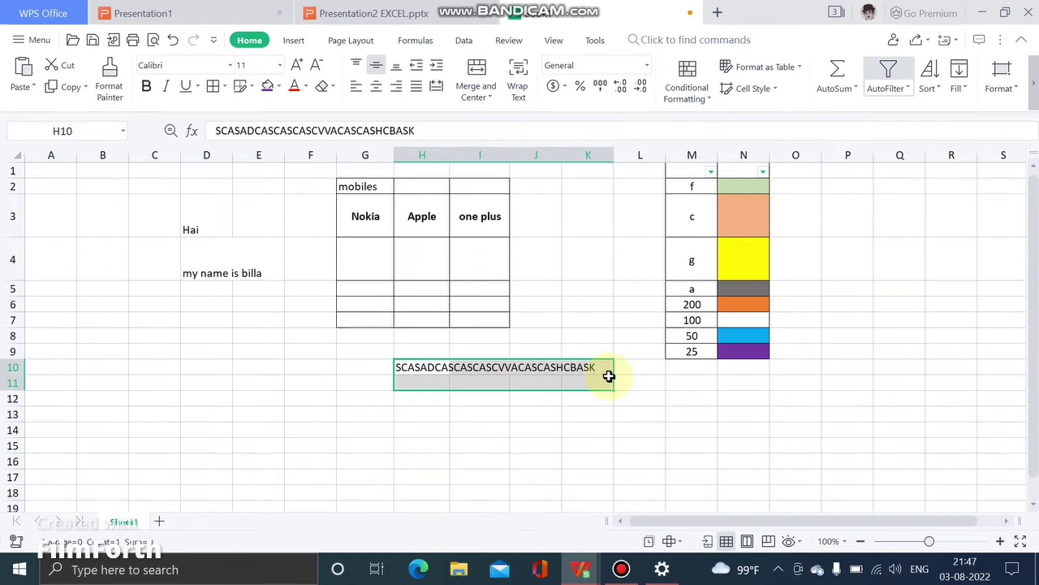
pyautogui.click(436, 403)
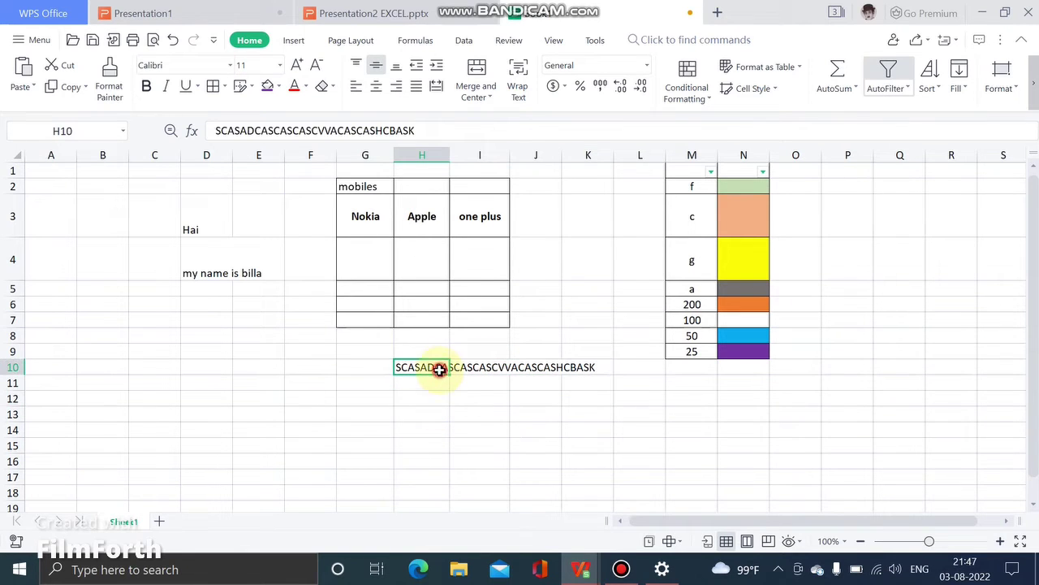
pyautogui.moveTo(438, 370); pyautogui.dragTo(476, 368)
pyautogui.click(484, 368)
pyautogui.click(540, 367)
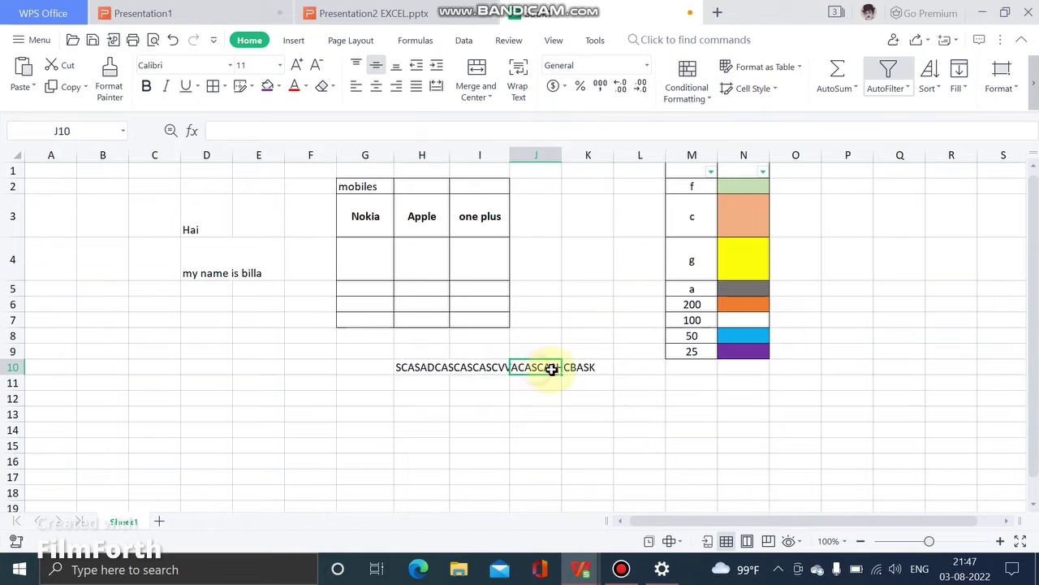
pyautogui.click(563, 367)
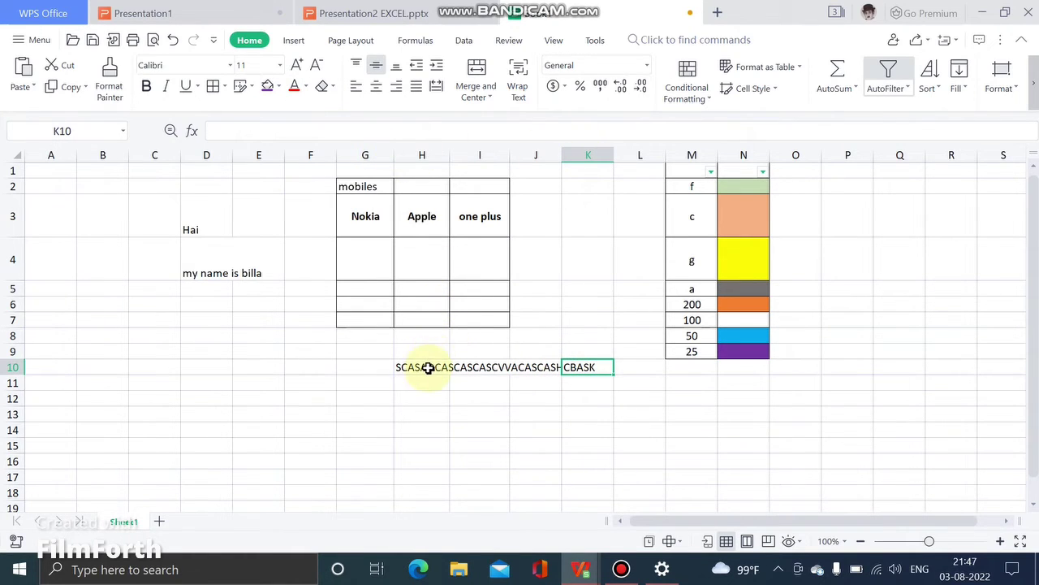
pyautogui.click(551, 387)
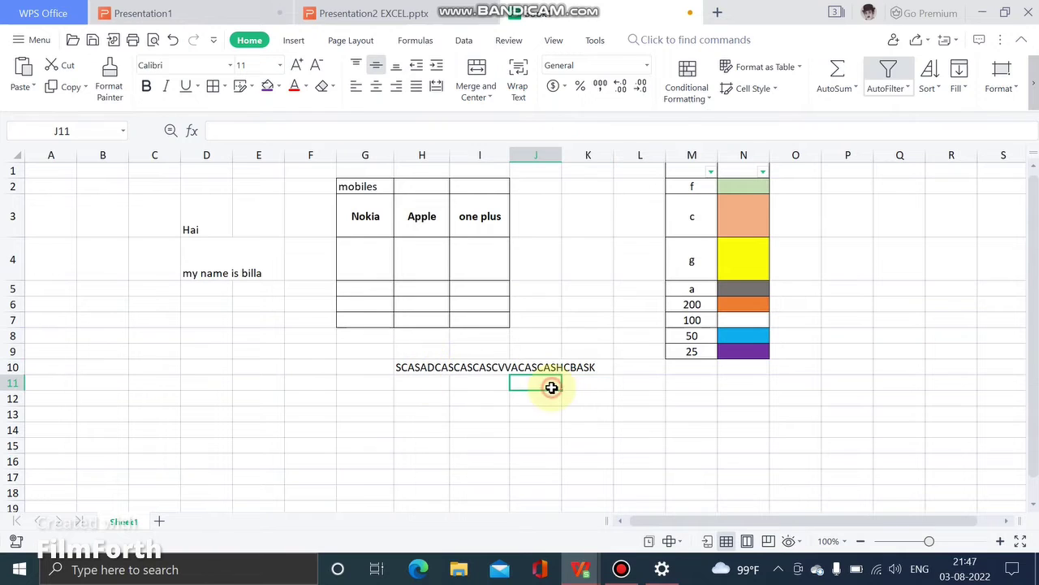
pyautogui.click(423, 367)
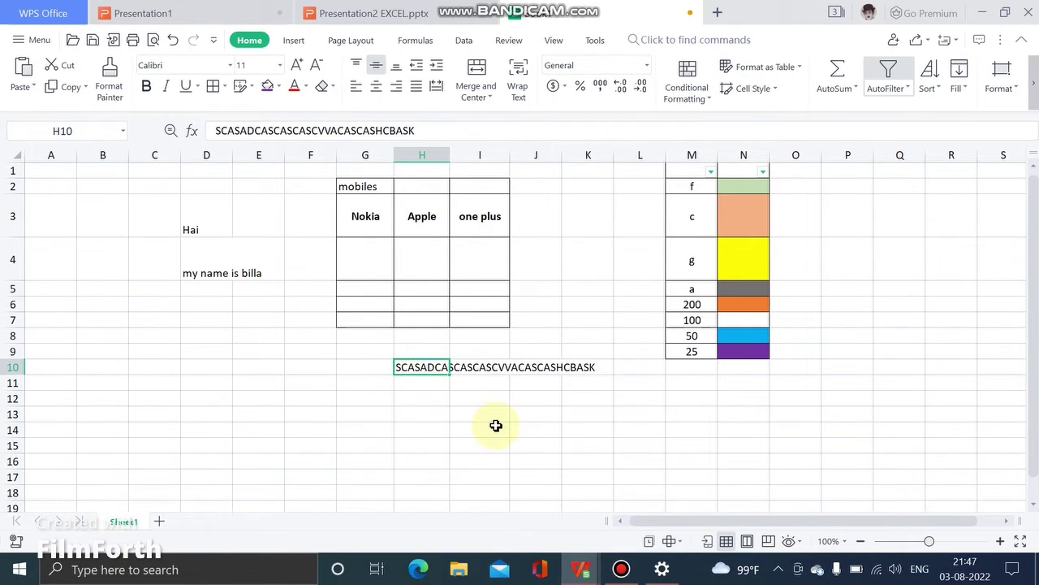
pyautogui.click(385, 186)
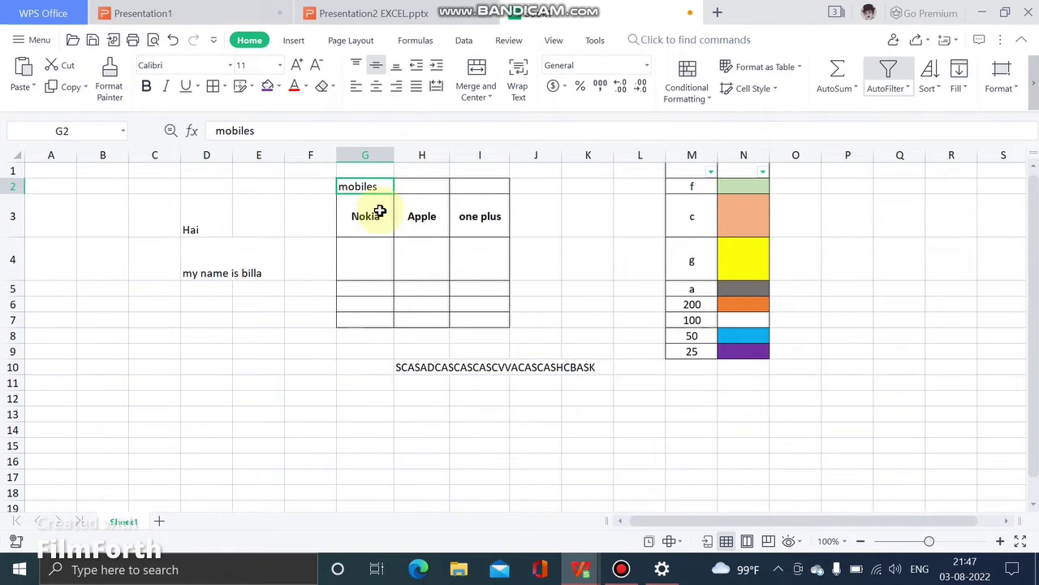
pyautogui.click(380, 203)
pyautogui.click(379, 186)
pyautogui.moveTo(369, 217); pyautogui.dragTo(479, 221)
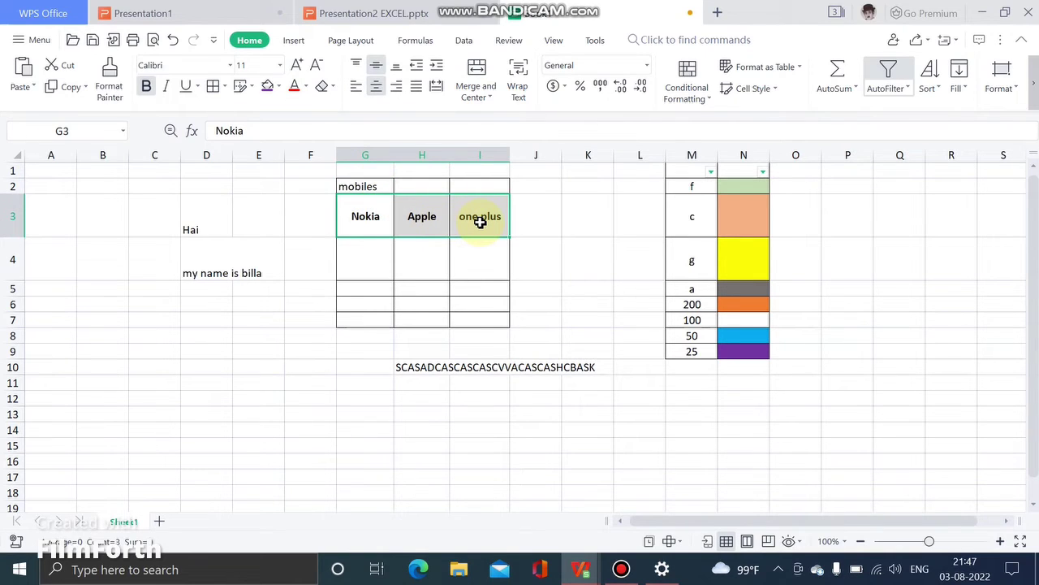
pyautogui.click(383, 226)
pyautogui.moveTo(415, 218); pyautogui.dragTo(480, 217)
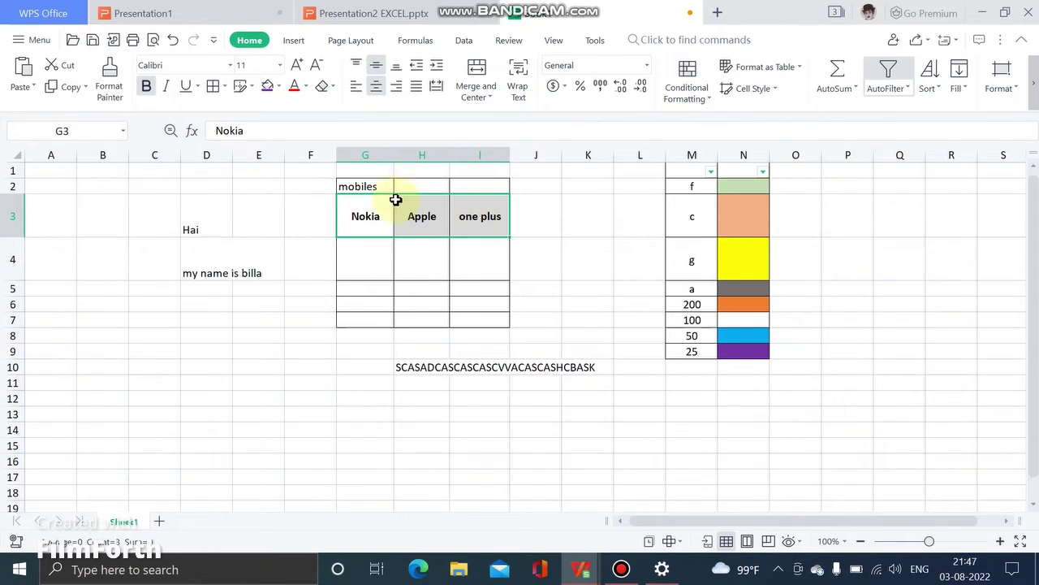
pyautogui.click(374, 188)
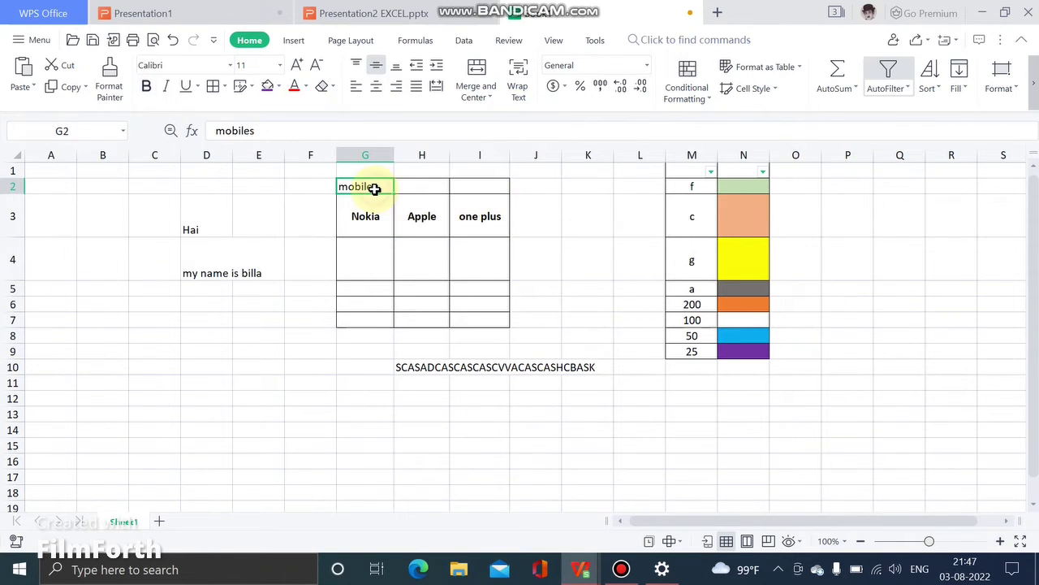
pyautogui.click(406, 243)
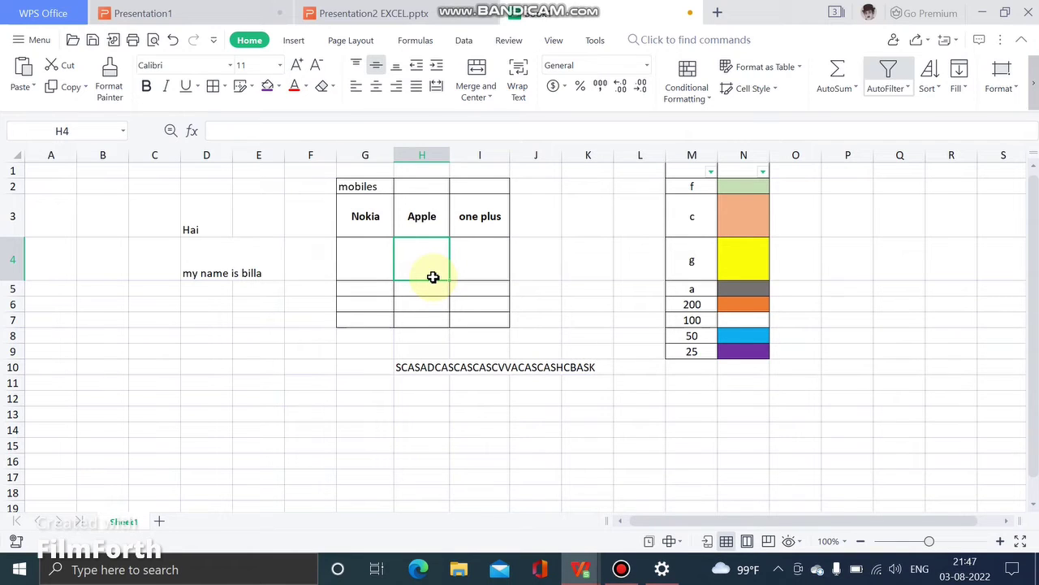
pyautogui.click(426, 321)
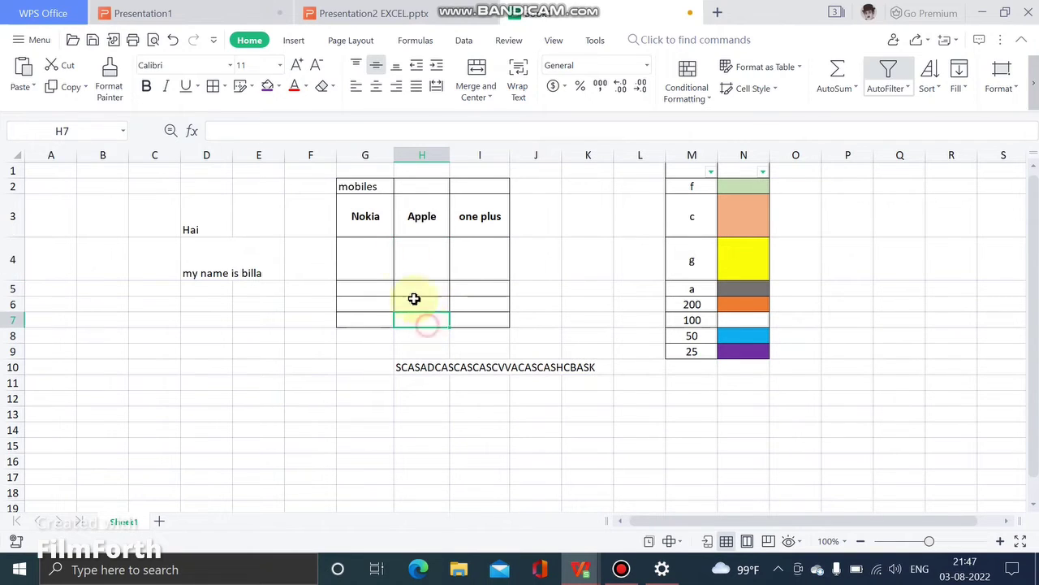
pyautogui.click(379, 187)
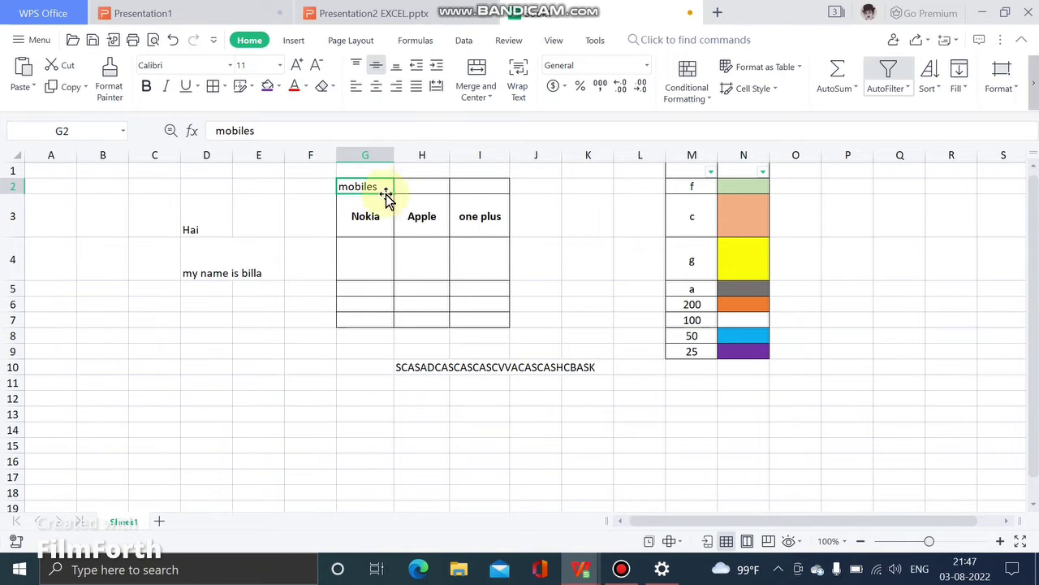
pyautogui.click(411, 214)
# Merge G2:I2 and centre the 'mobiles' title across it
pyautogui.moveTo(374, 185); pyautogui.dragTo(472, 183)
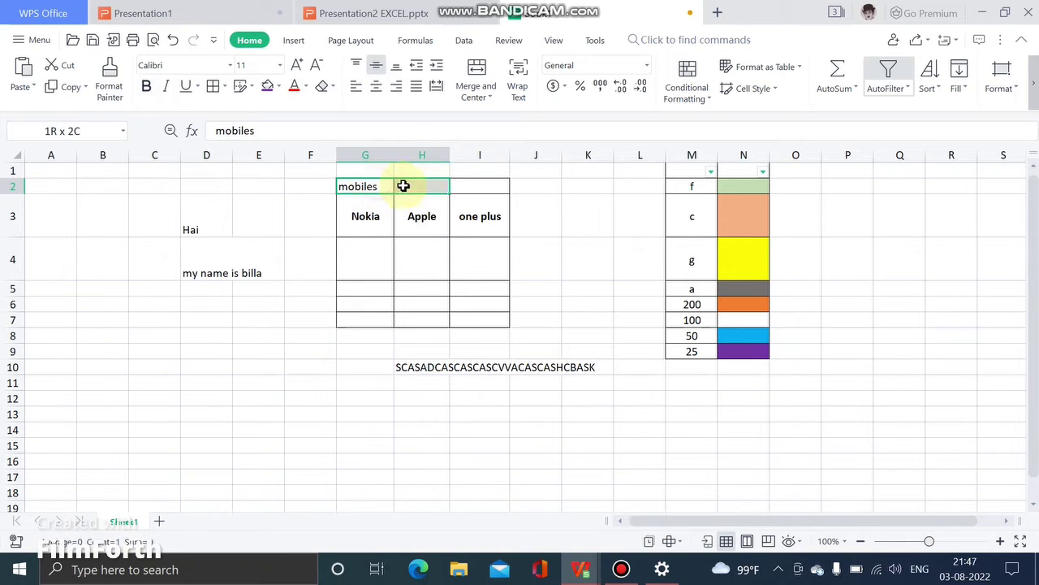
pyautogui.click(477, 72)
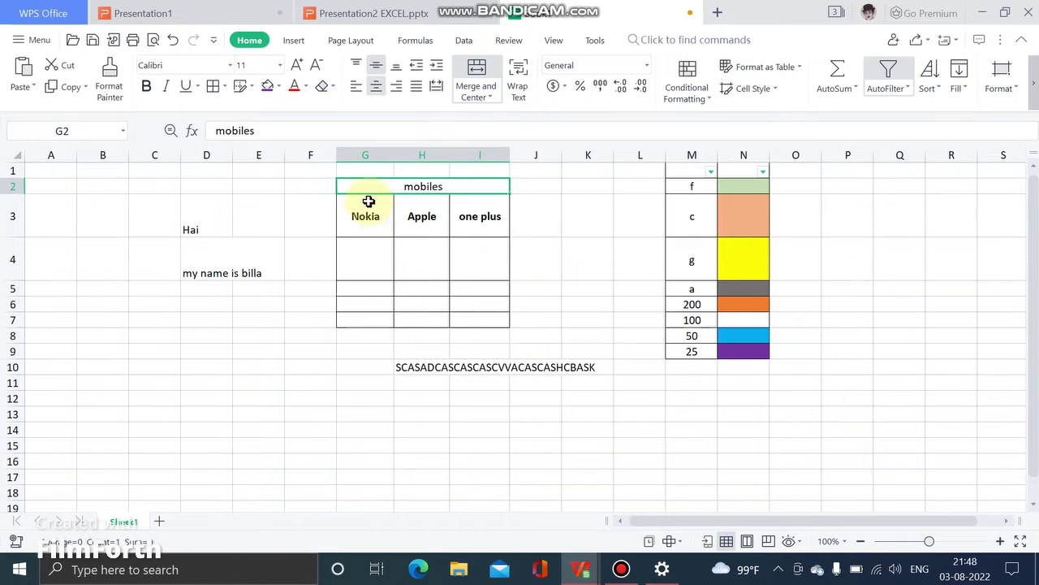
pyautogui.click(551, 267)
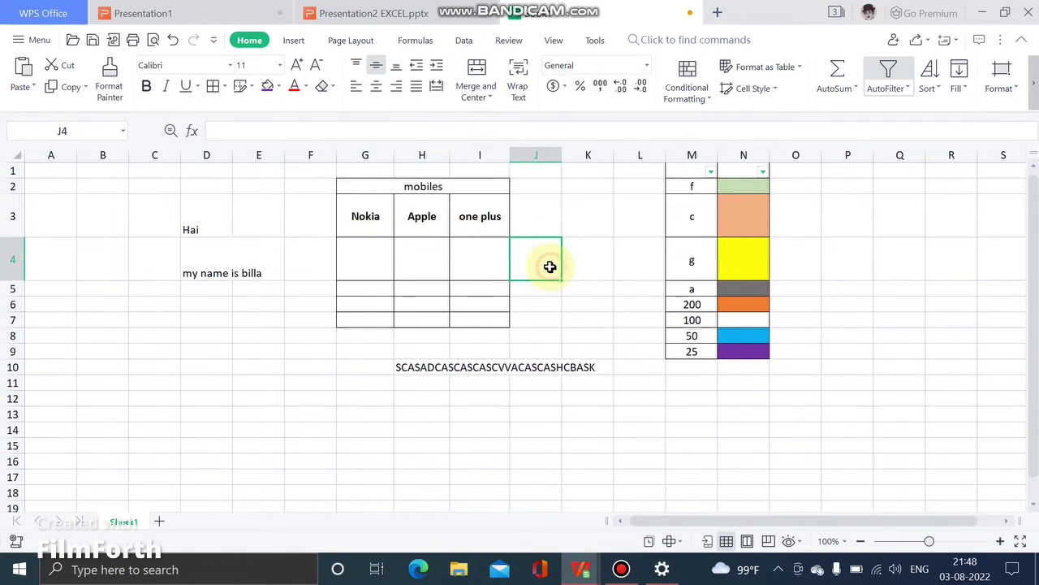
pyautogui.click(452, 188)
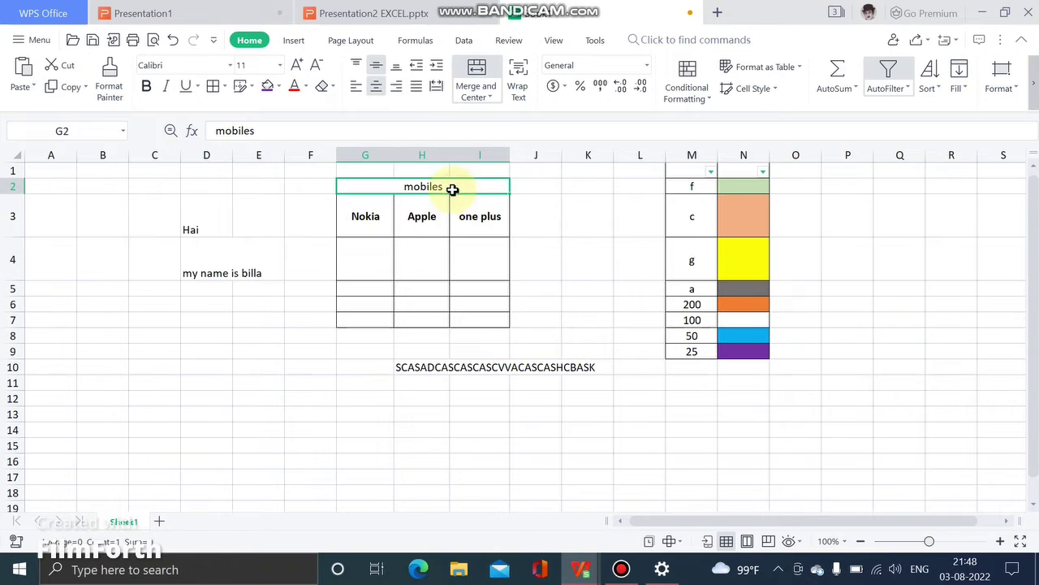
pyautogui.click(557, 260)
# Select the mobiles title and the Nokia, Apple and one plus headers in turn
pyautogui.click(452, 187)
pyautogui.moveTo(371, 216); pyautogui.dragTo(498, 224)
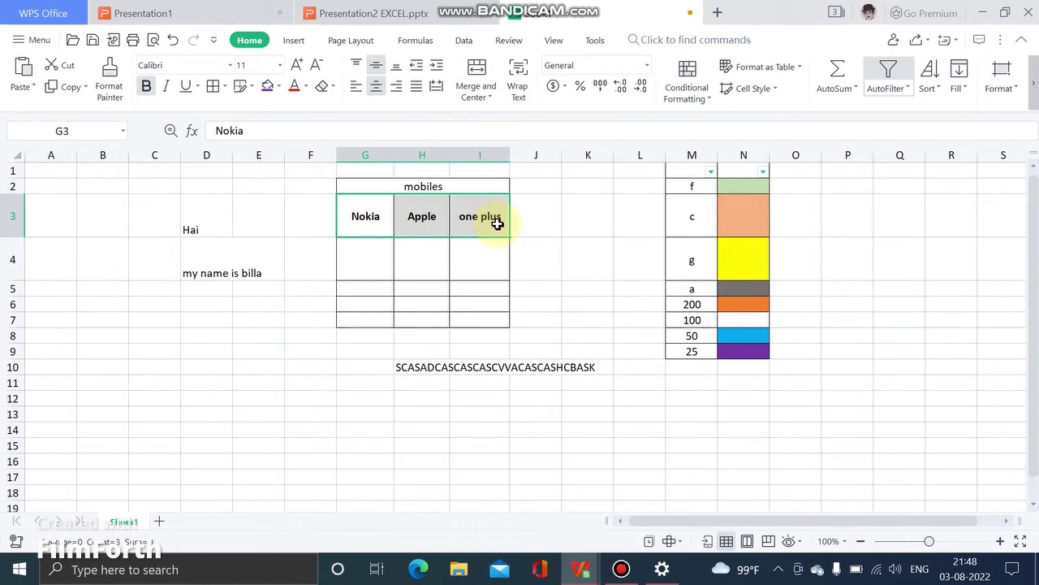
pyautogui.click(430, 181)
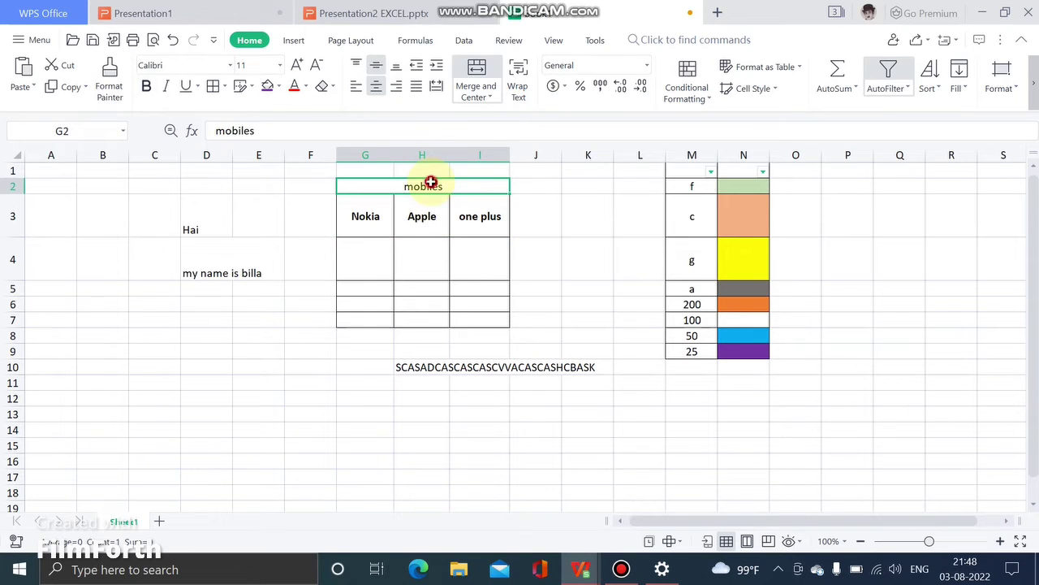
pyautogui.click(371, 222)
pyautogui.click(408, 226)
pyautogui.click(491, 225)
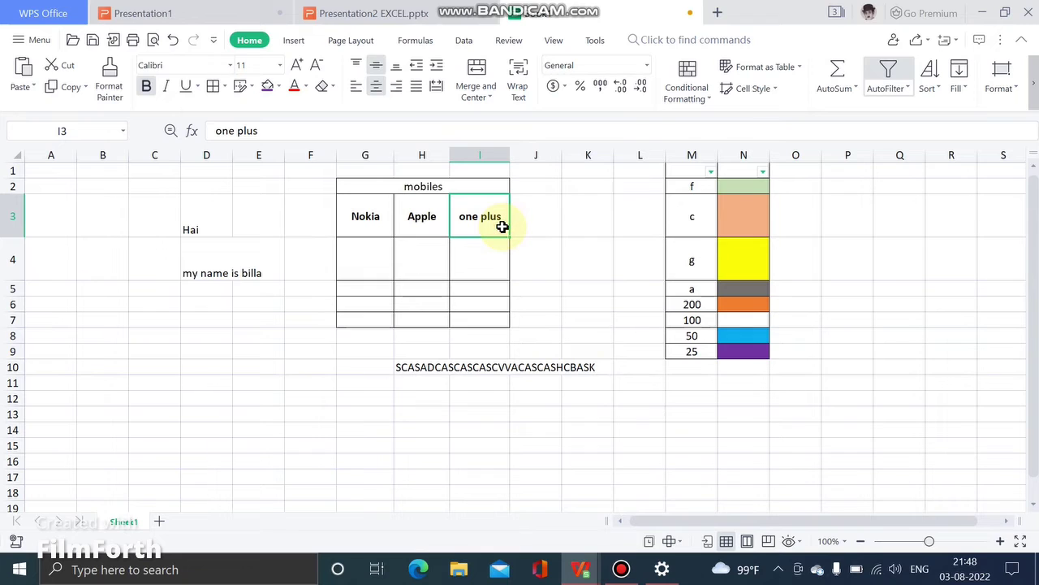
pyautogui.click(454, 172)
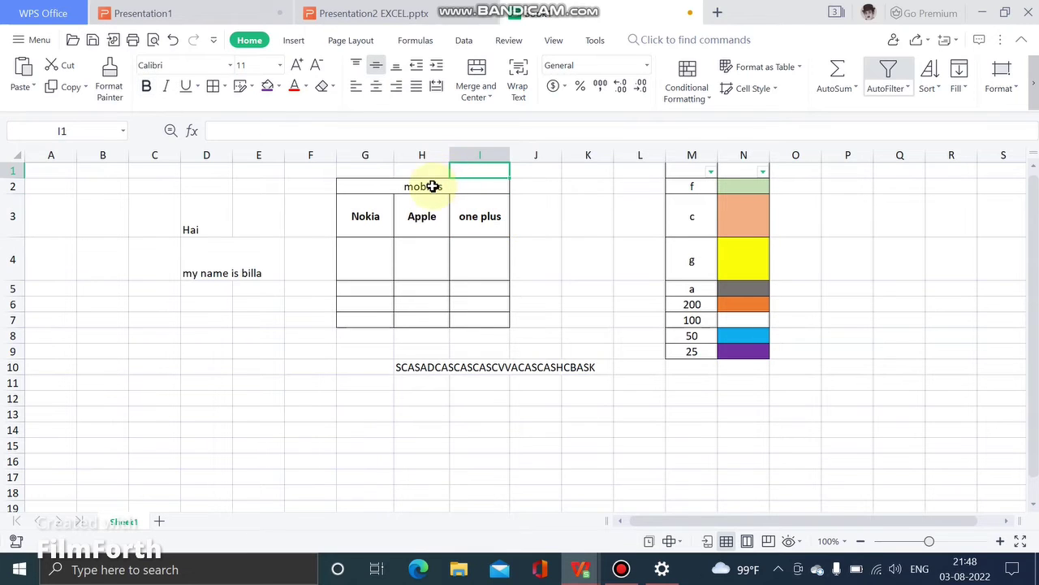
pyautogui.click(433, 186)
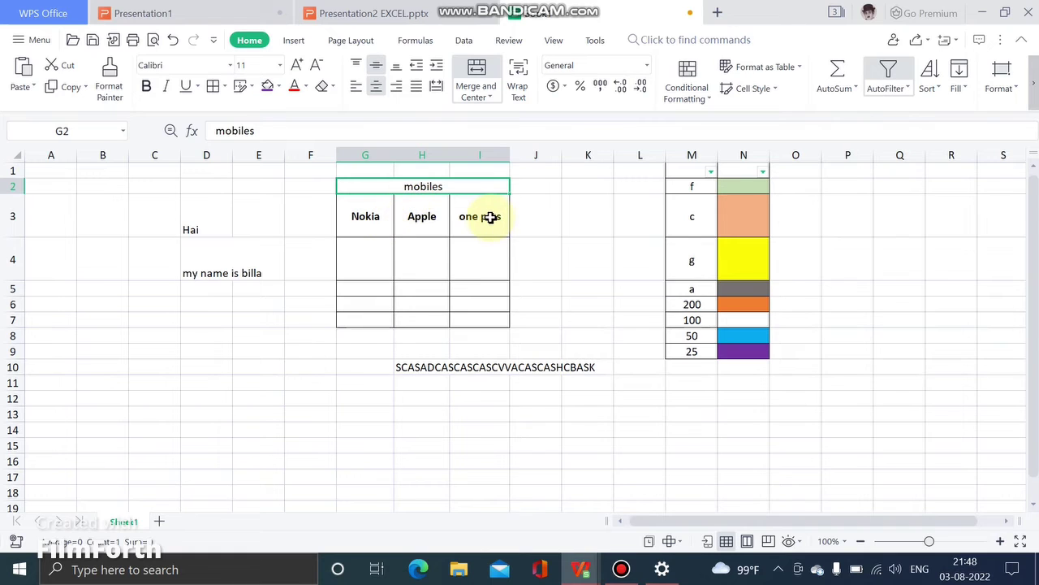
pyautogui.click(541, 234)
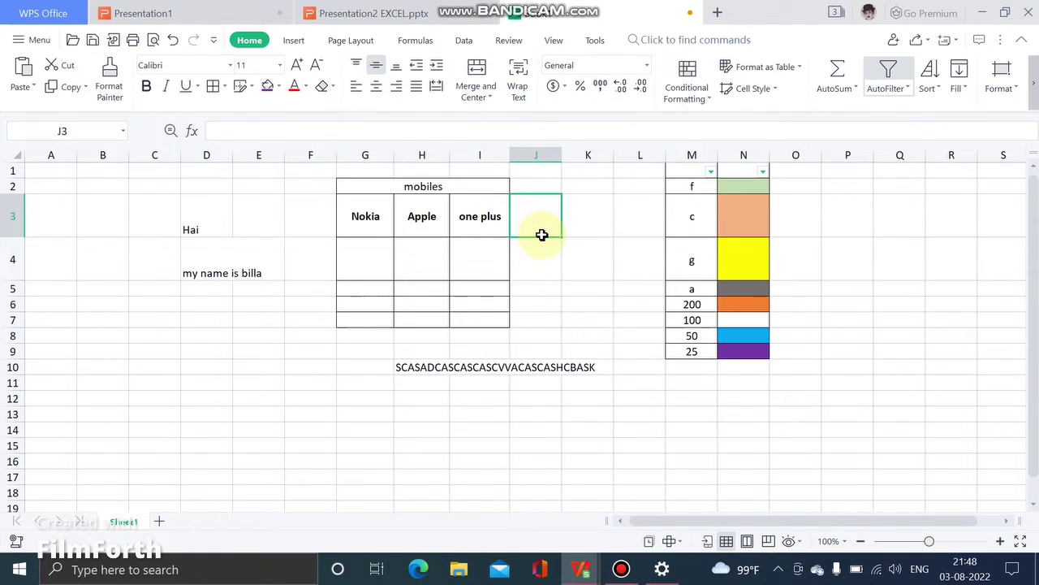
# Delete the long letter string from cell H10
pyautogui.click(433, 360)
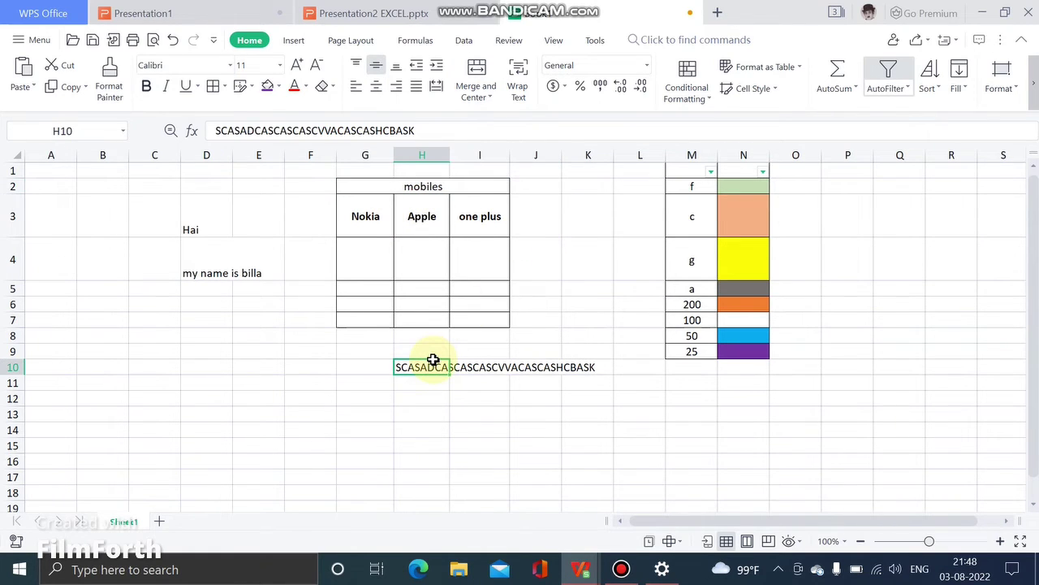
pyautogui.press('Delete')
pyautogui.click(601, 349)
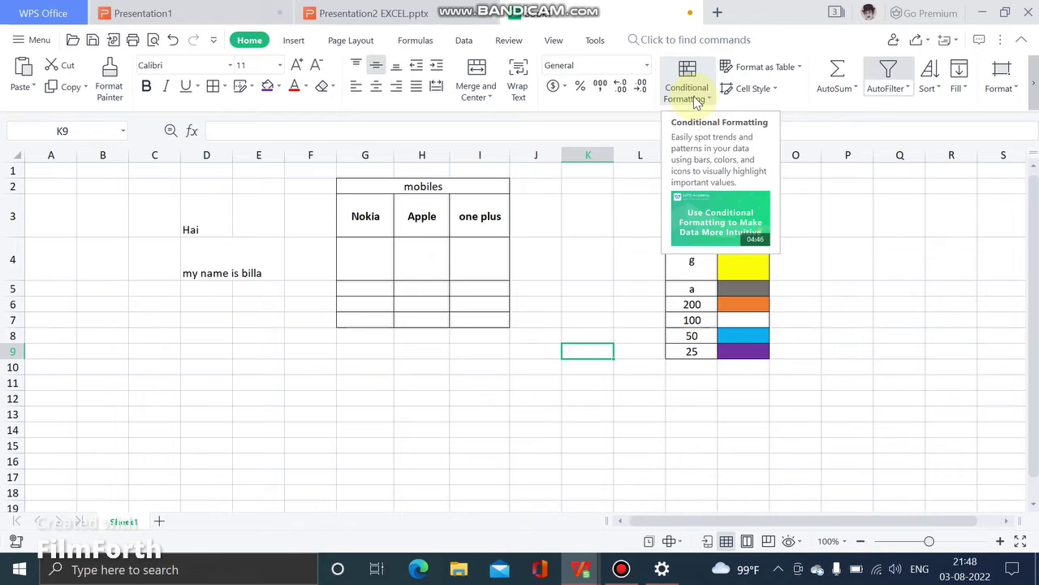
pyautogui.click(526, 96)
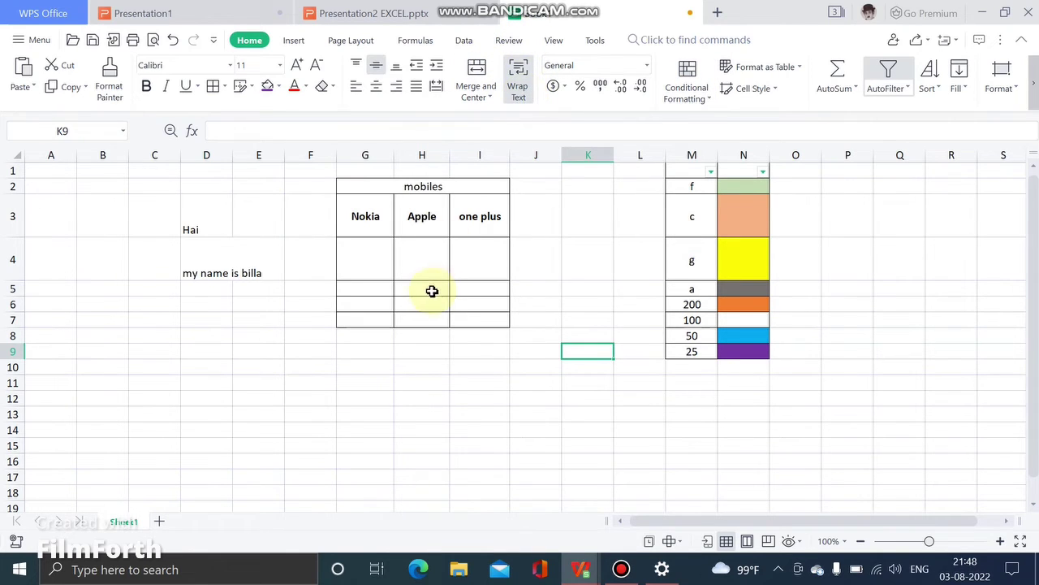
pyautogui.click(249, 338)
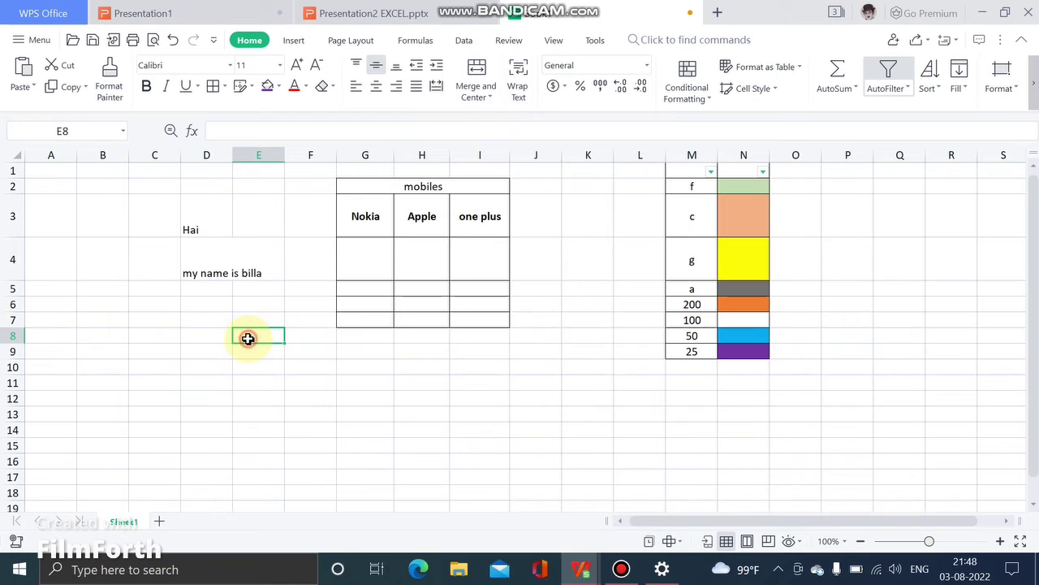
pyautogui.click(209, 270)
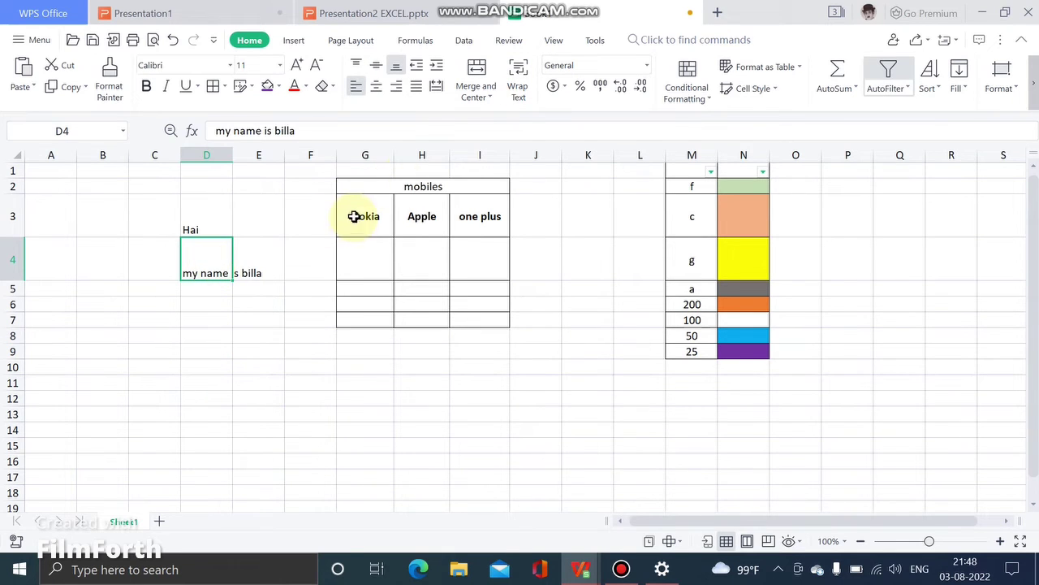
pyautogui.click(370, 186)
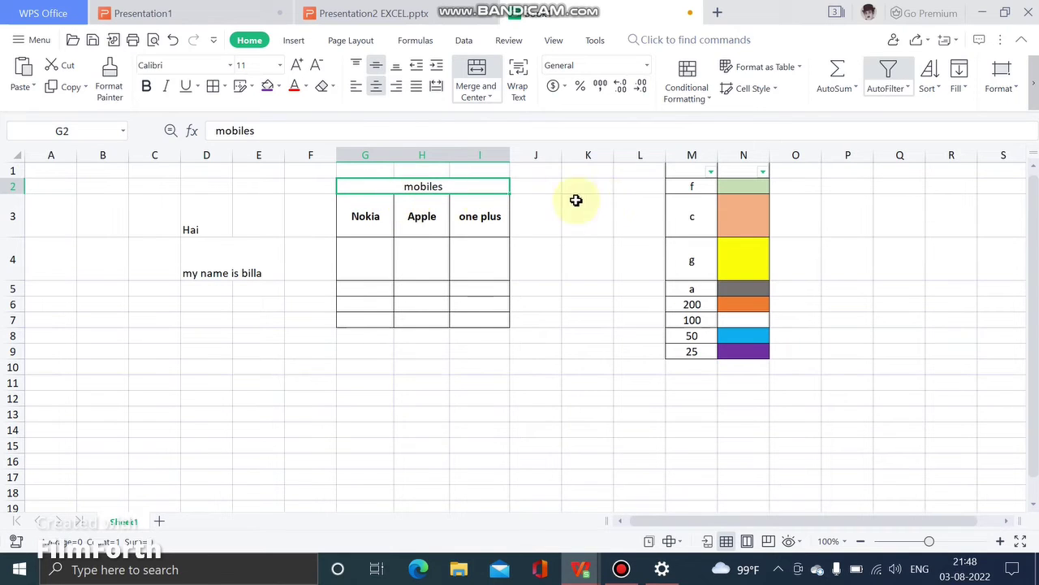
pyautogui.click(219, 260)
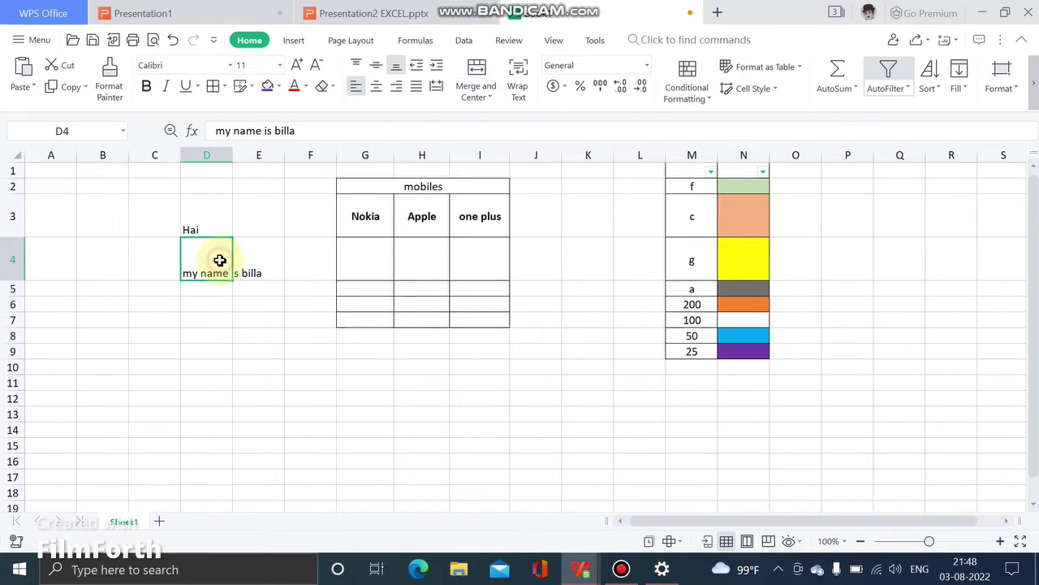
pyautogui.moveTo(285, 288); pyautogui.dragTo(199, 253)
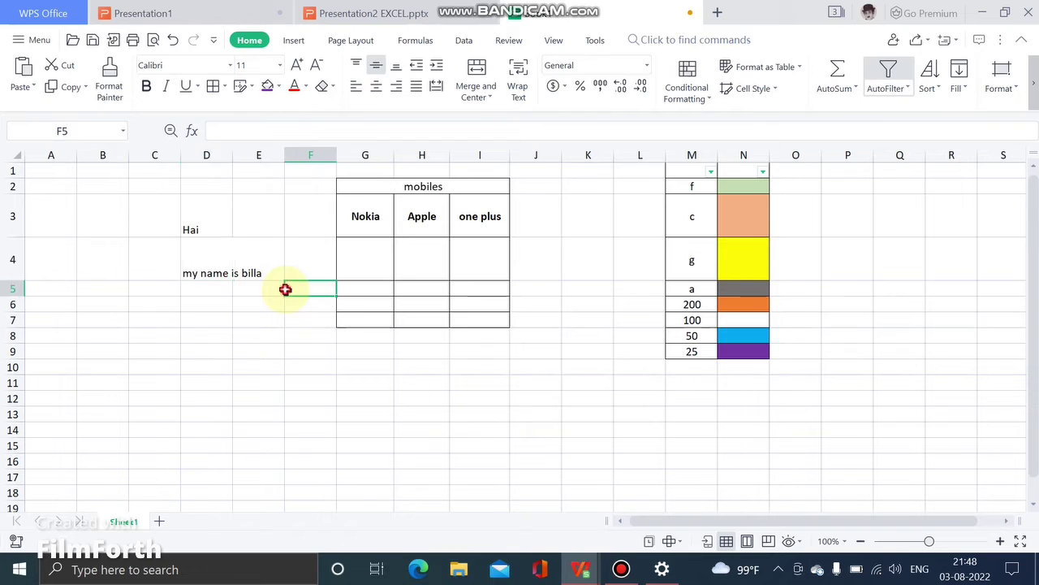
pyautogui.click(199, 253)
pyautogui.moveTo(274, 318)
pyautogui.mouseDown()
pyautogui.moveTo(219, 265)
pyautogui.moveTo(238, 271)
pyautogui.mouseUp()
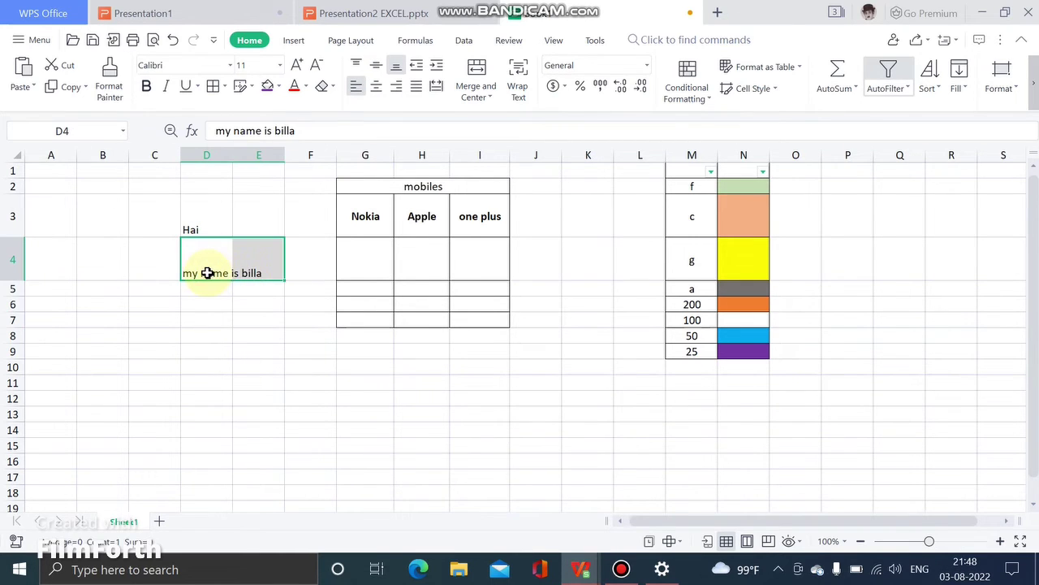
pyautogui.click(302, 315)
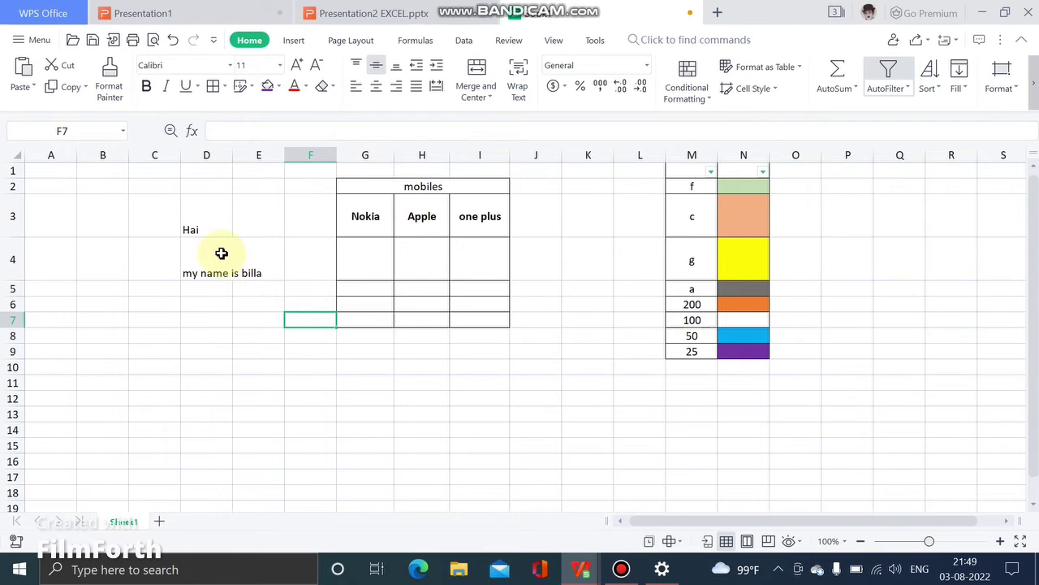
pyautogui.moveTo(214, 256); pyautogui.dragTo(271, 262)
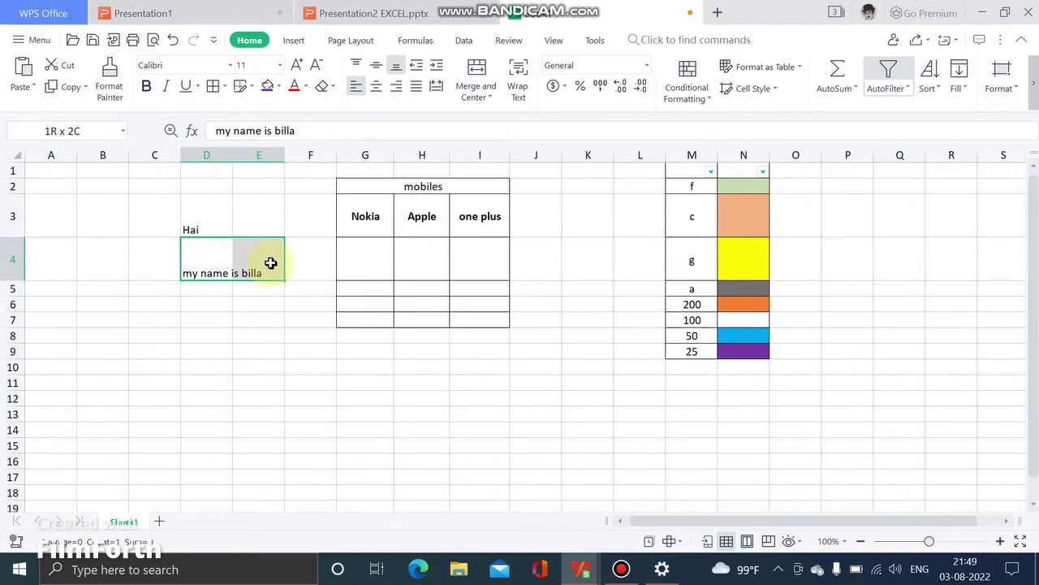
pyautogui.click(480, 85)
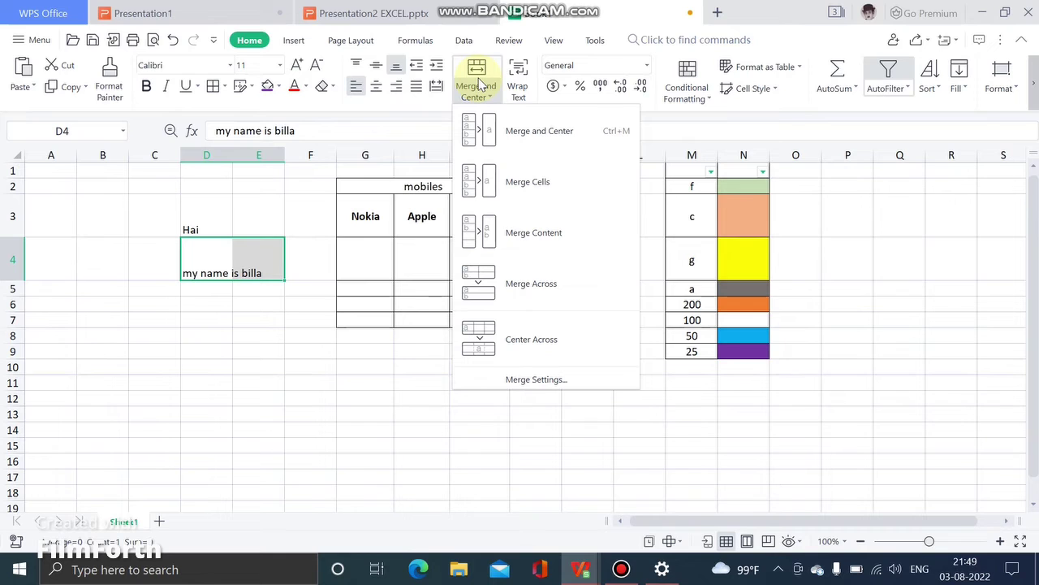
pyautogui.click(483, 72)
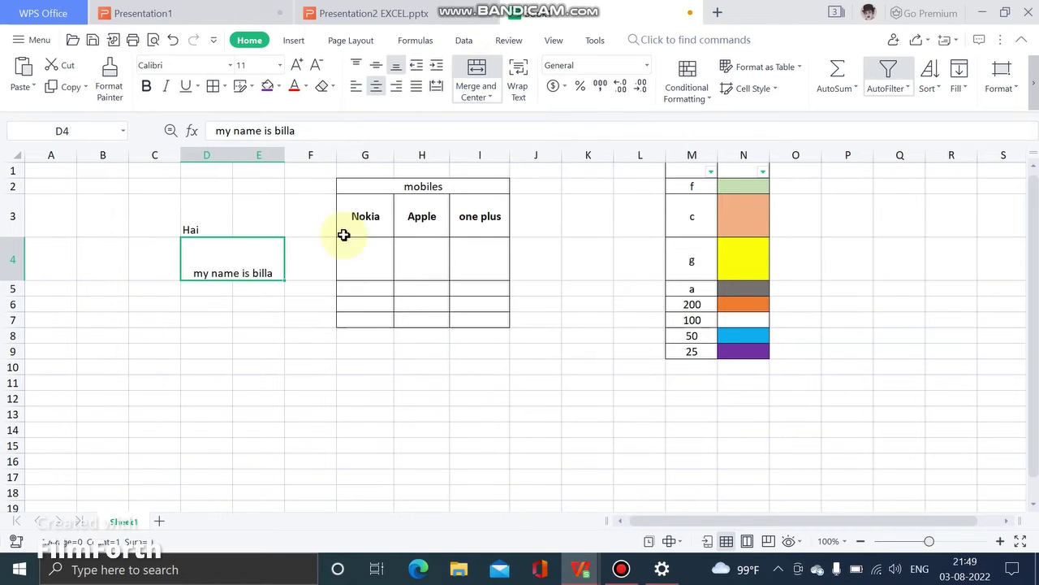
pyautogui.click(288, 349)
pyautogui.click(232, 262)
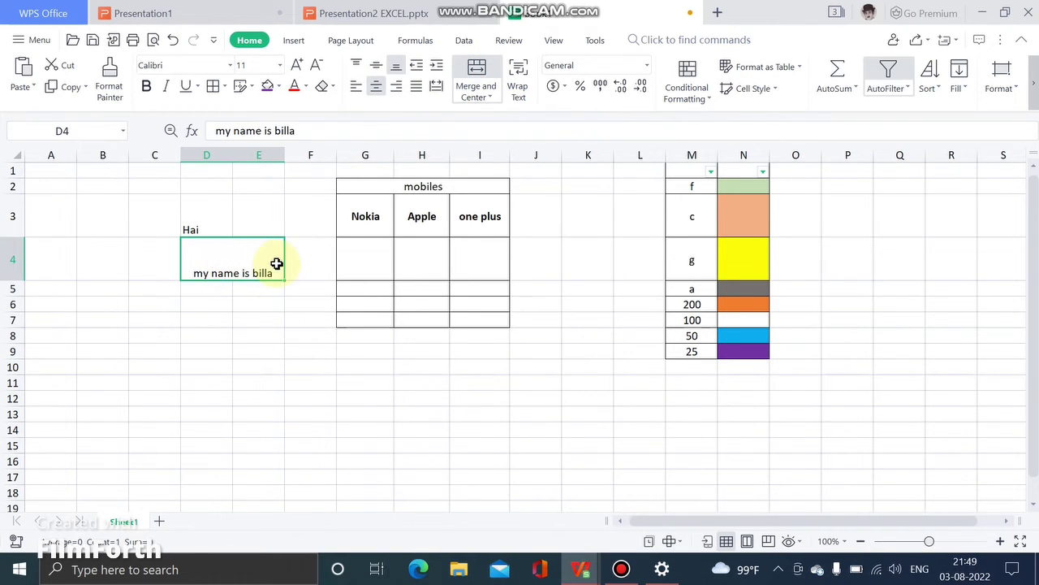
pyautogui.click(480, 74)
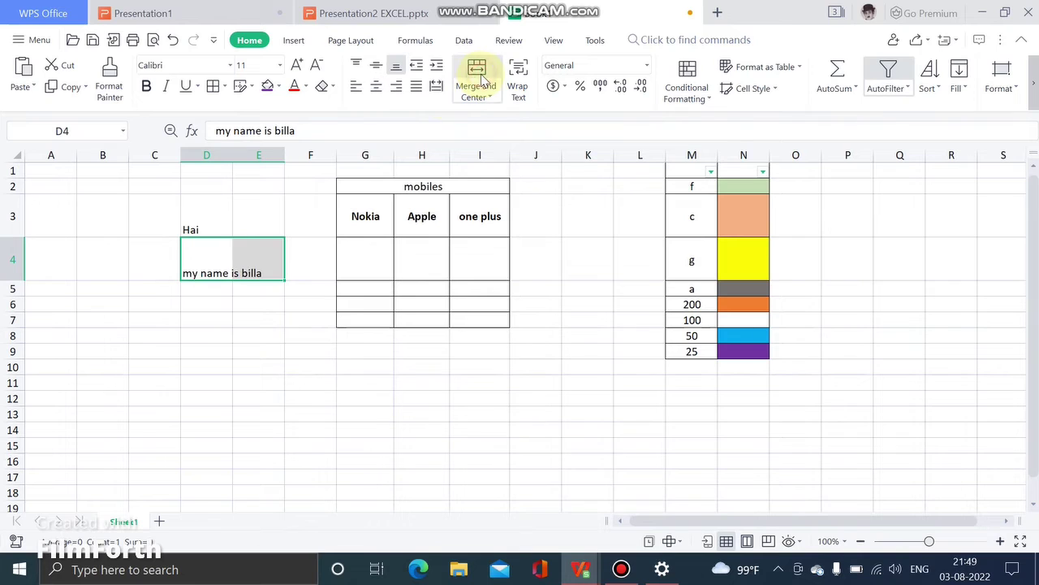
pyautogui.click(224, 387)
pyautogui.click(211, 261)
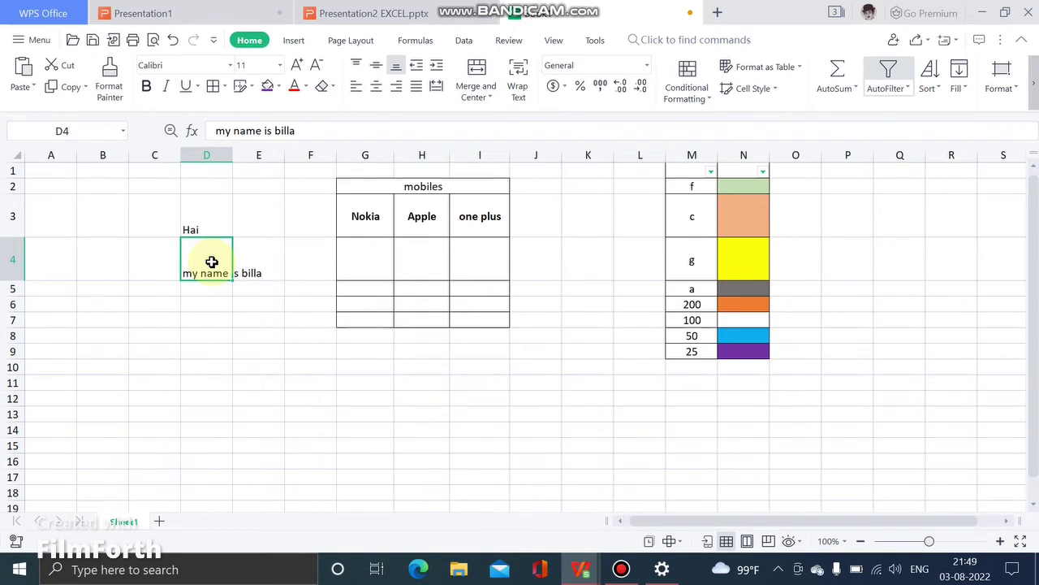
# Wrap 'my name is billa' in D4 onto two lines and reselect D4 to check it
pyautogui.click(300, 353)
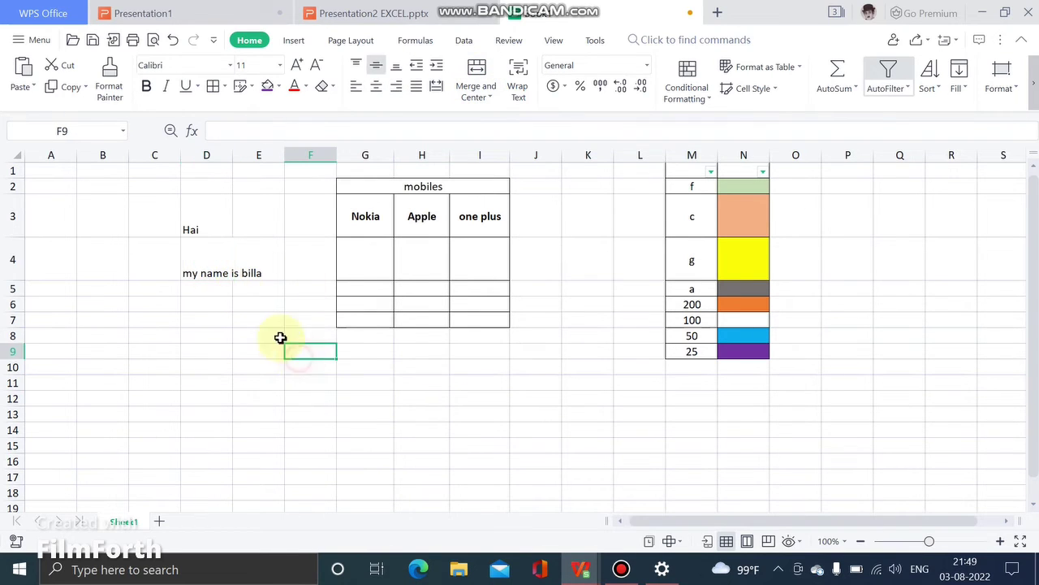
pyautogui.click(216, 250)
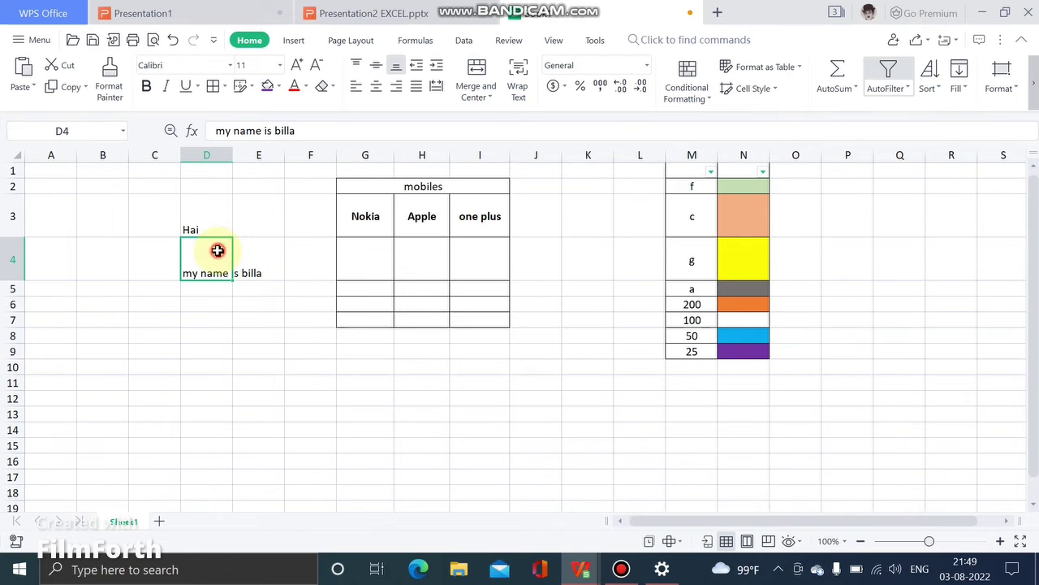
pyautogui.click(520, 77)
pyautogui.click(277, 393)
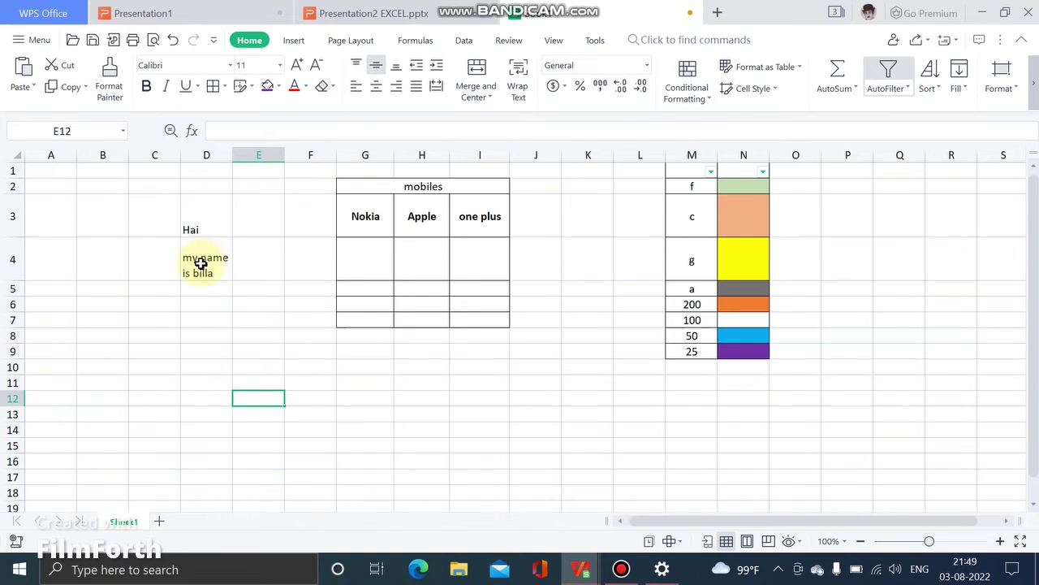
pyautogui.click(210, 268)
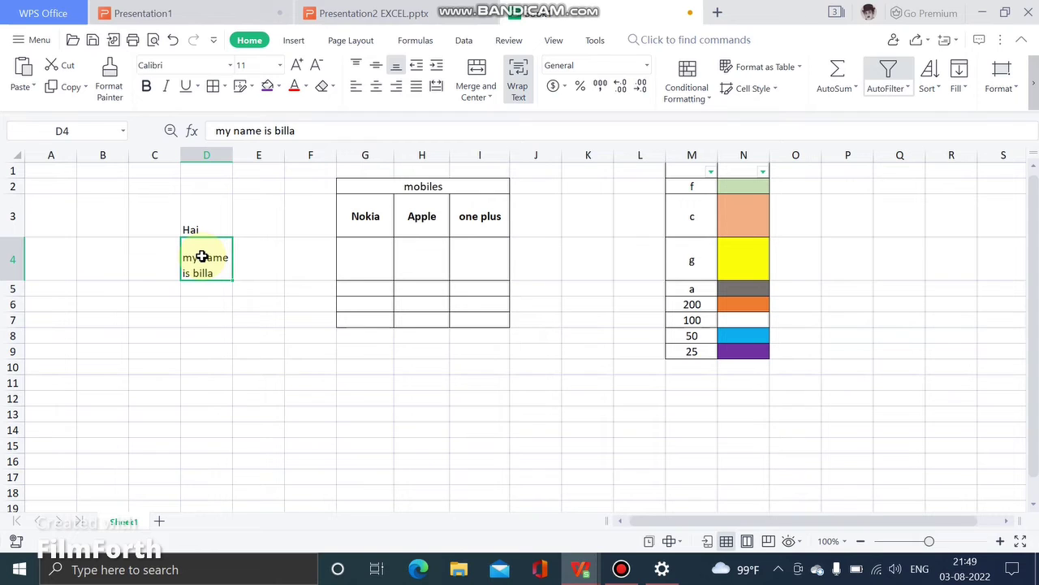
pyautogui.click(216, 303)
pyautogui.click(215, 258)
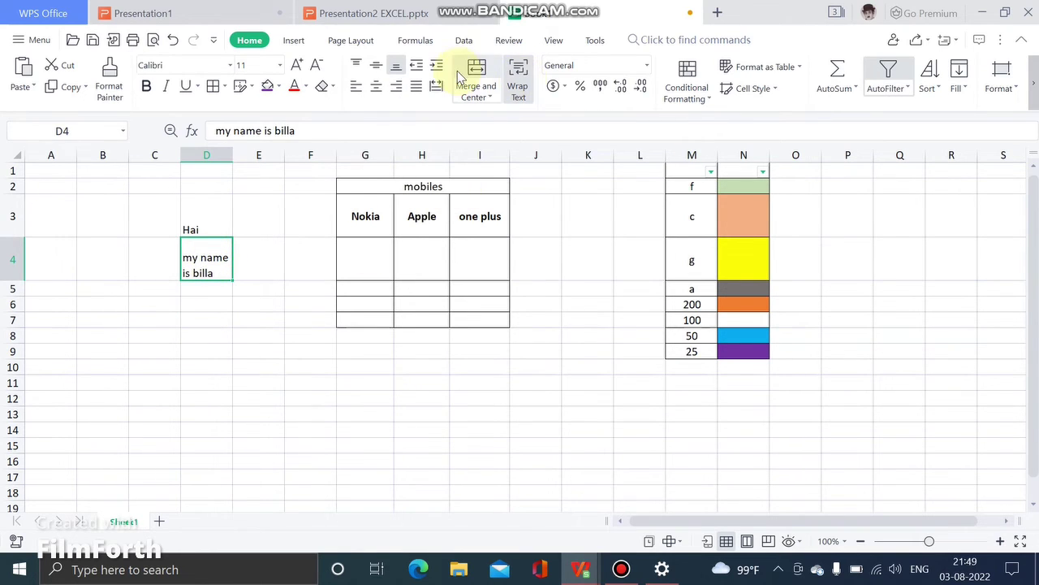
pyautogui.click(407, 305)
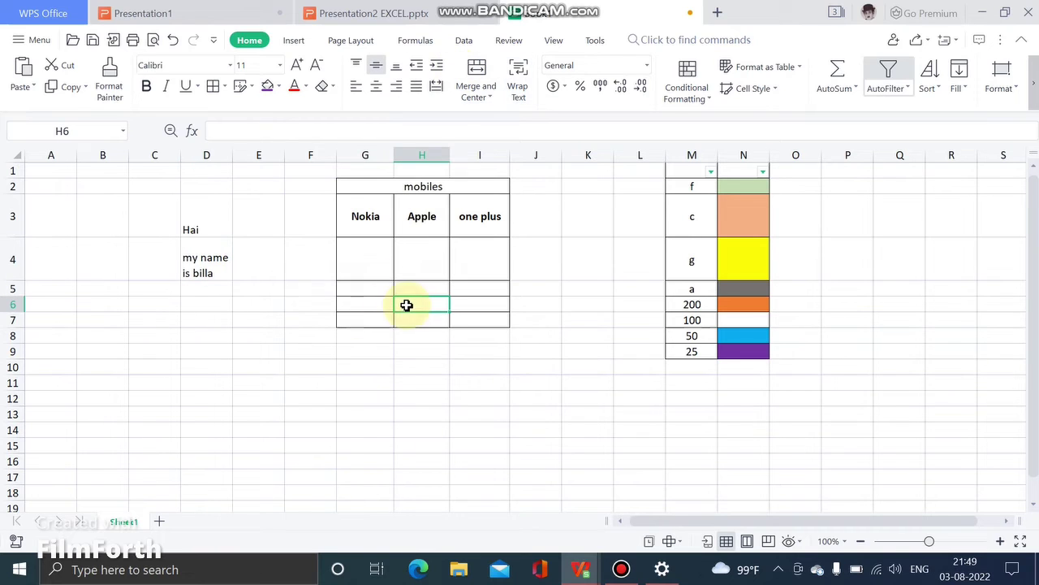
pyautogui.click(217, 258)
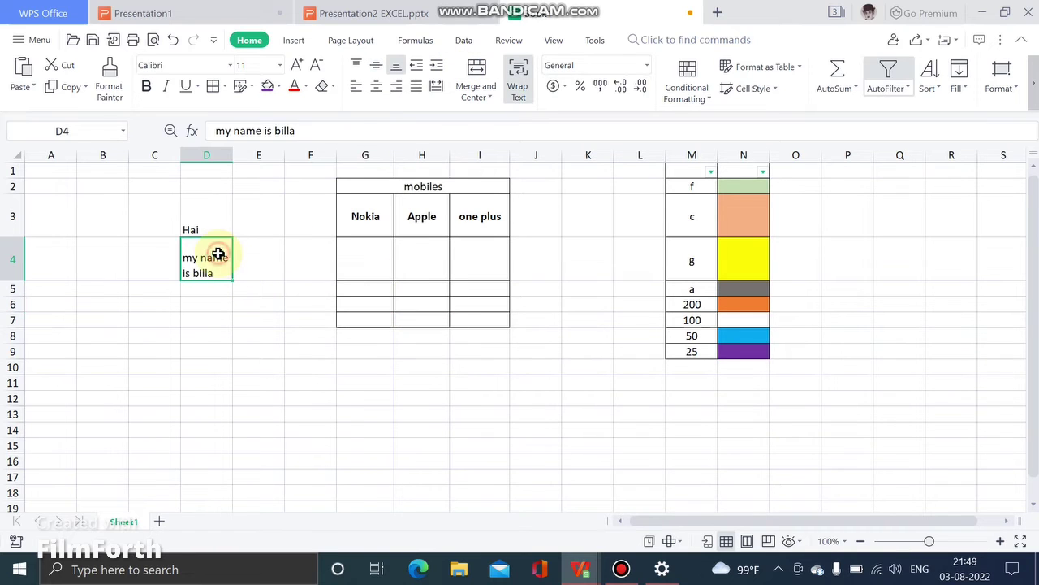
pyautogui.click(686, 81)
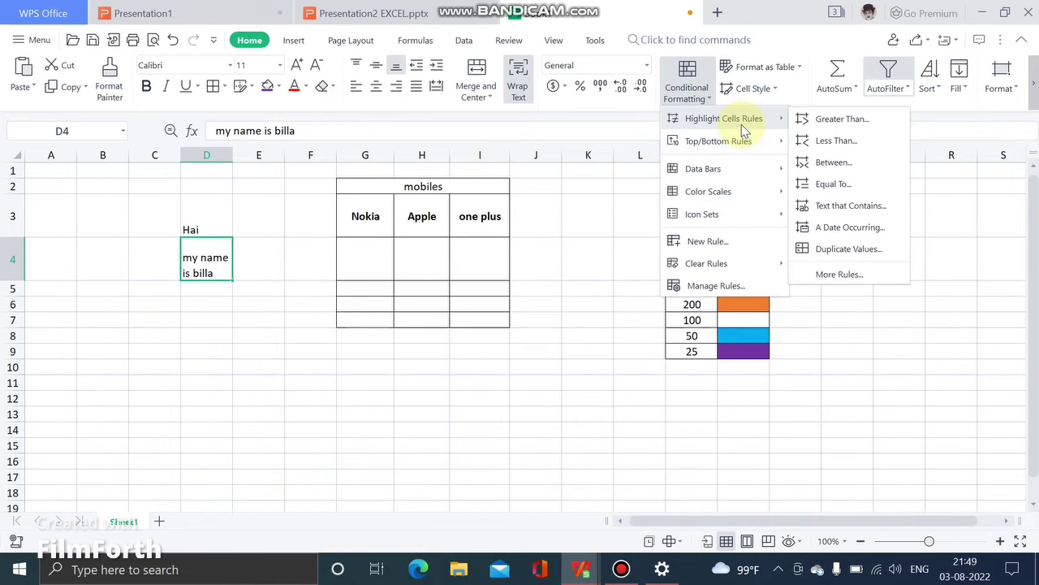
pyautogui.moveTo(723, 118)
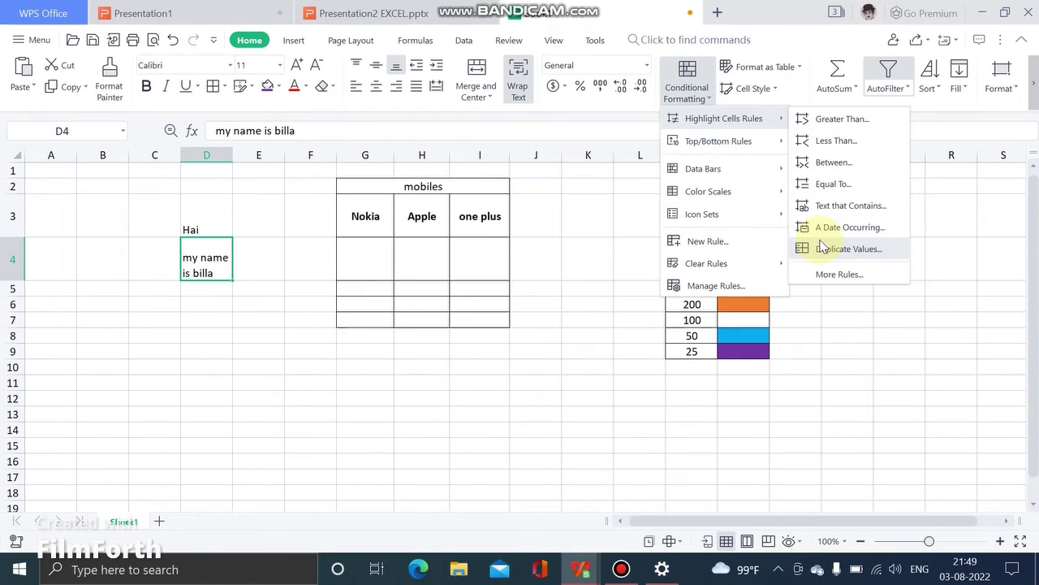
pyautogui.click(540, 333)
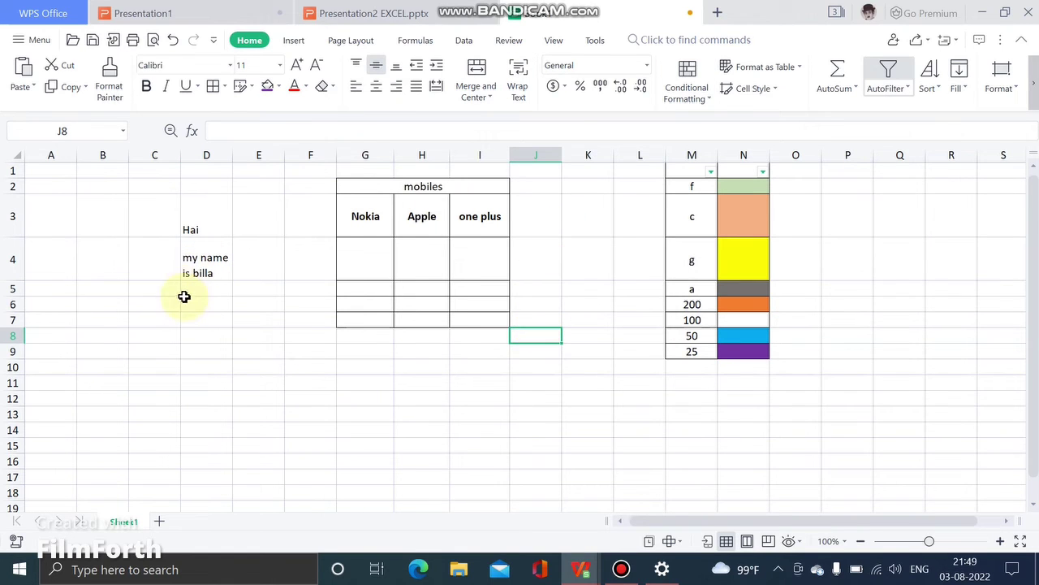
pyautogui.click(355, 276)
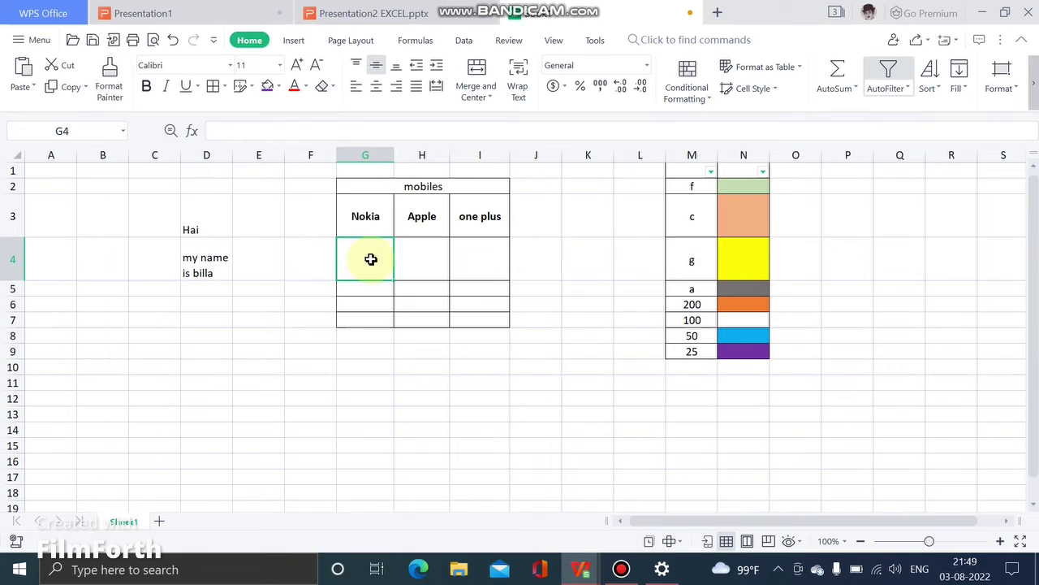
# Enter AB, BC, GF and AB into cells E4 through E7
pyautogui.click(256, 262)
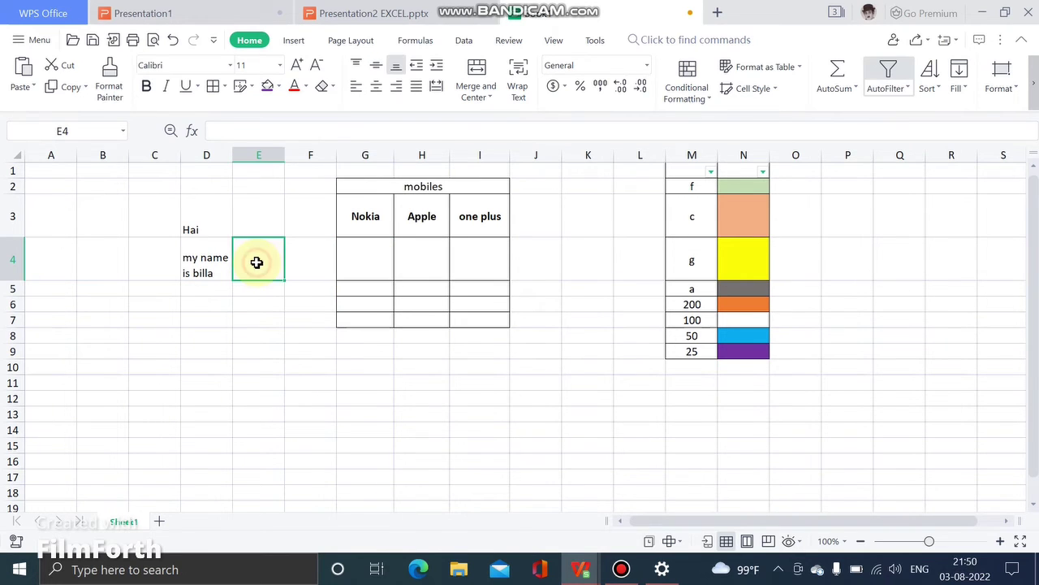
pyautogui.write('AB')
pyautogui.press('Return')
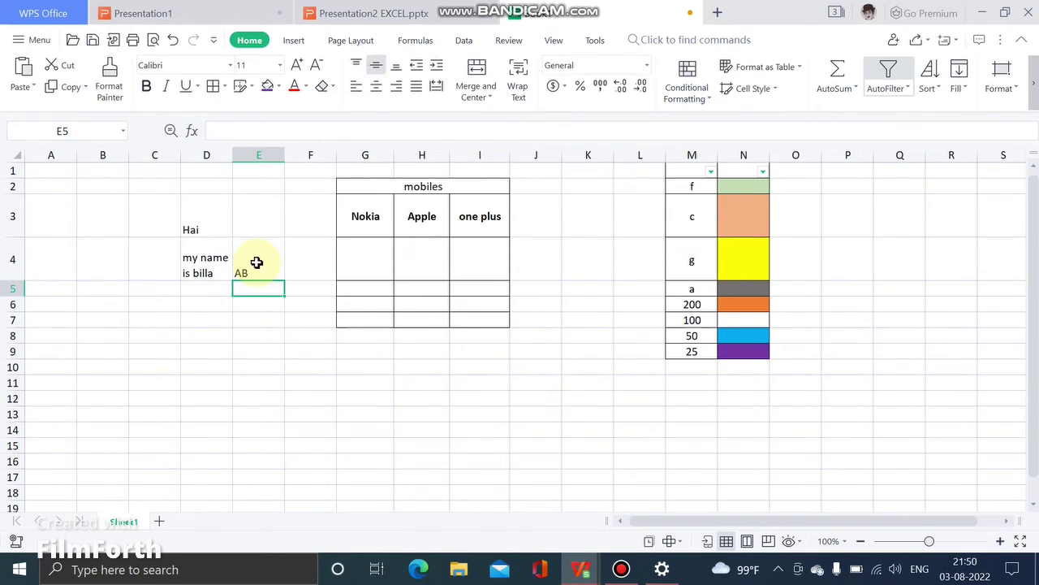
pyautogui.write('BC')
pyautogui.press('Return')
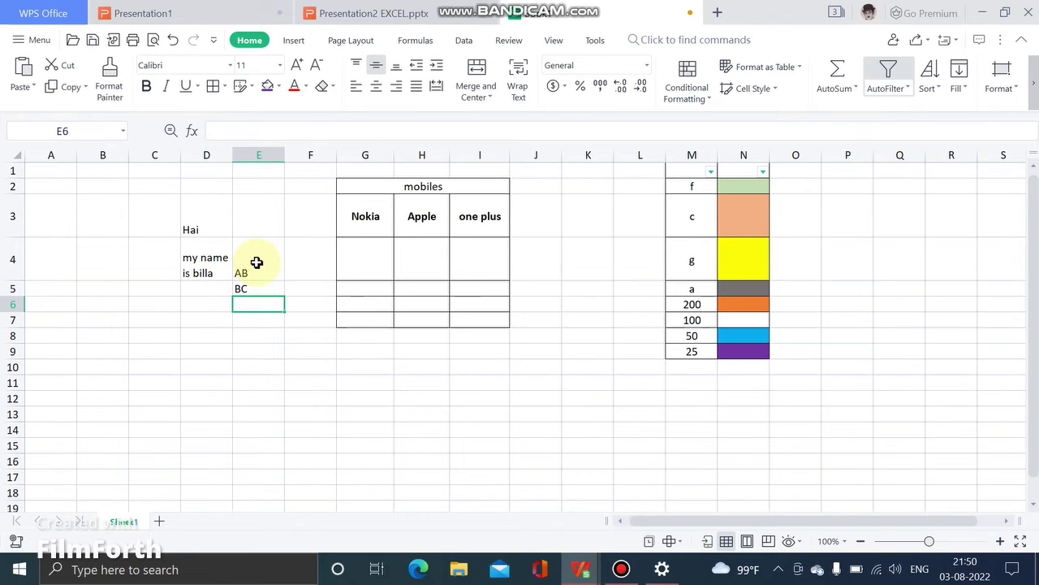
pyautogui.write('GF')
pyautogui.press('Return')
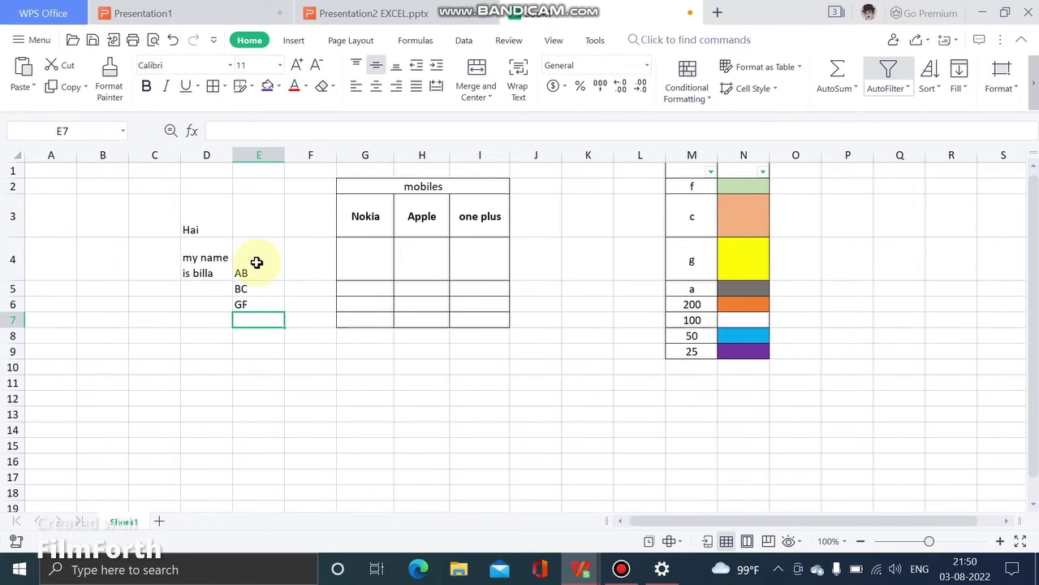
pyautogui.write('AB')
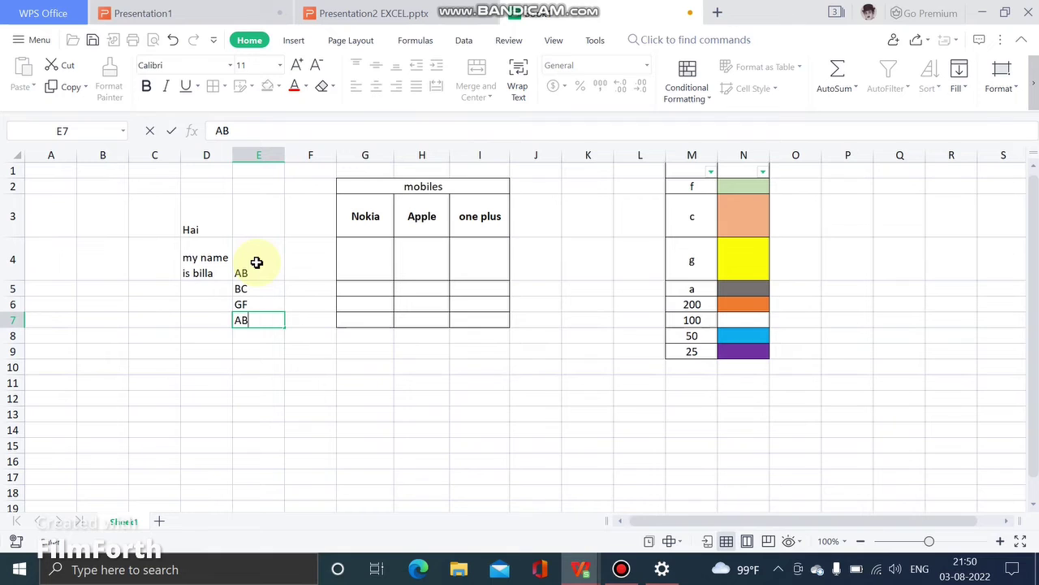
pyautogui.click(291, 348)
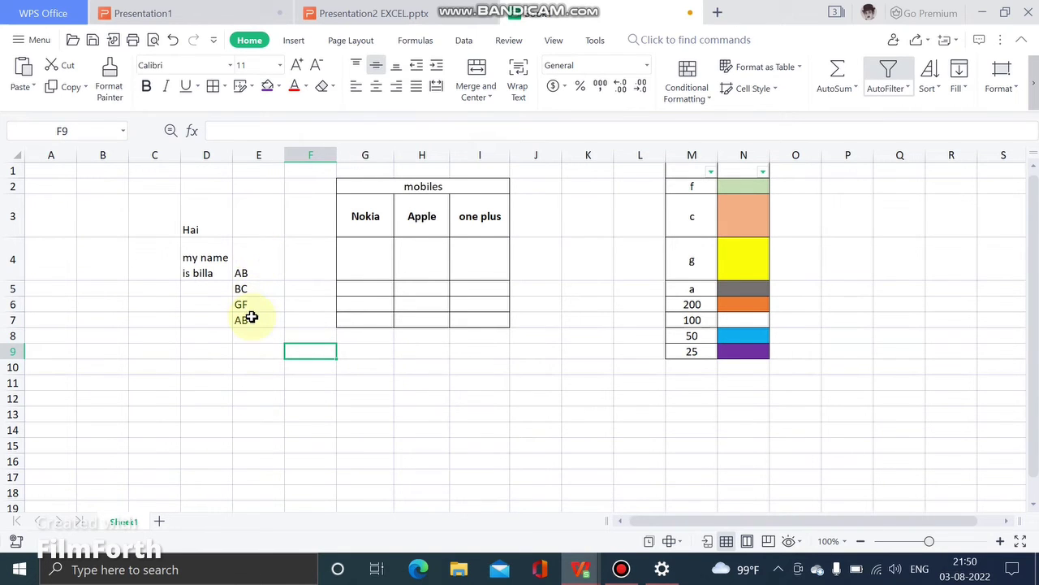
pyautogui.click(270, 260)
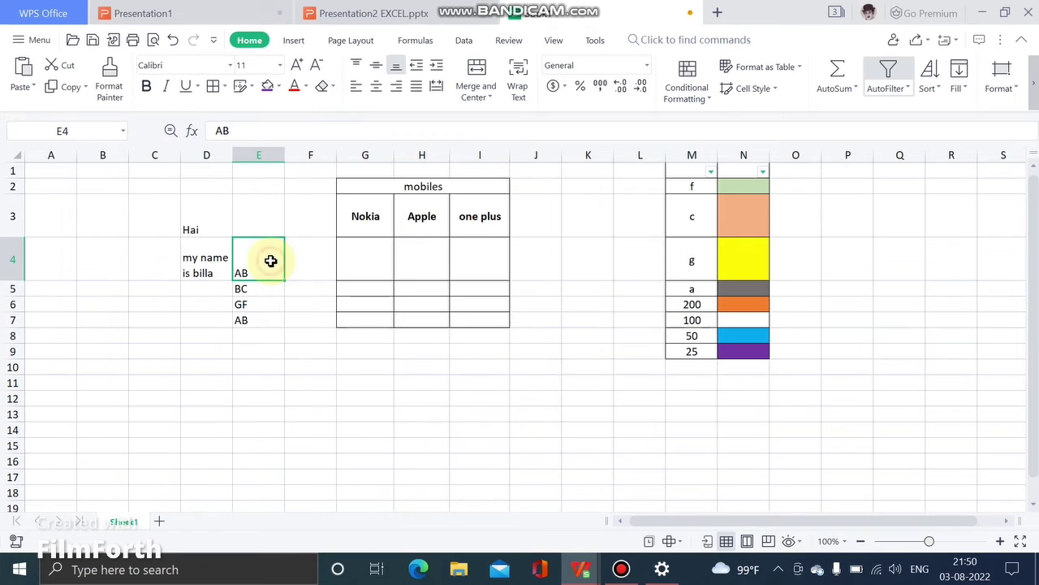
pyautogui.click(255, 335)
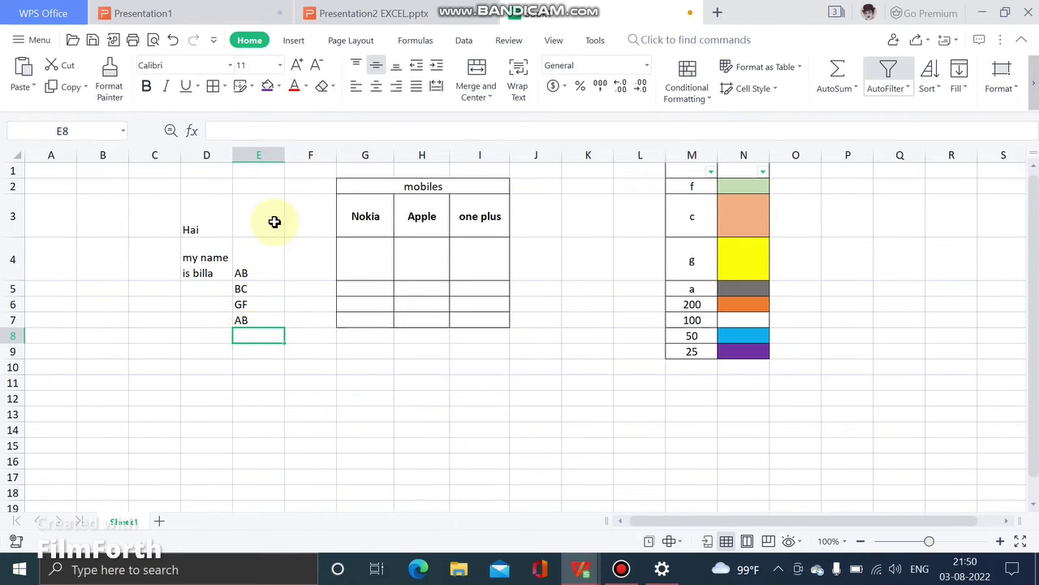
pyautogui.click(273, 218)
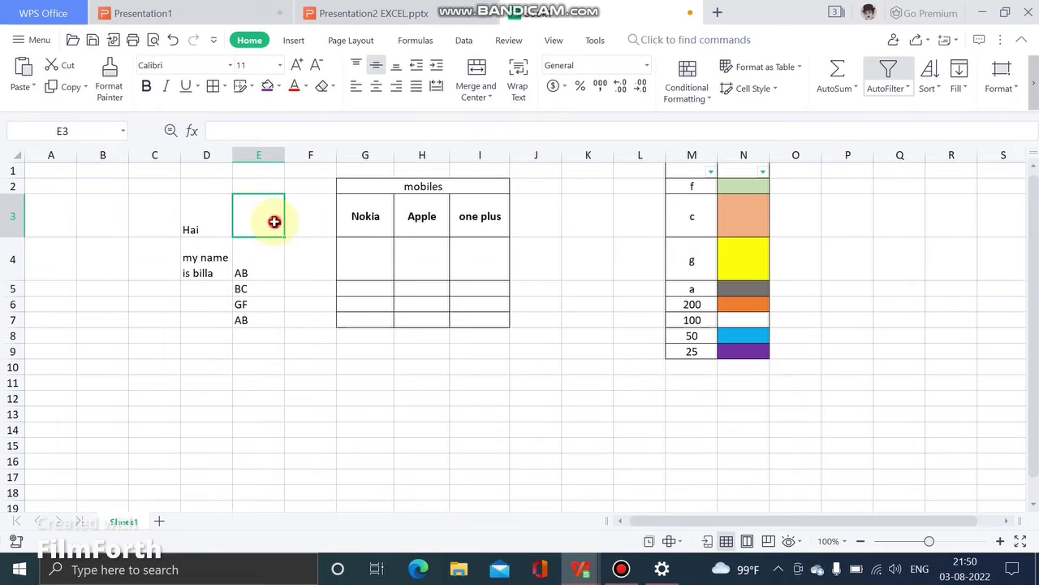
# Highlight duplicate values in column E with Light Red Fill with Dark Red Text
pyautogui.click(267, 158)
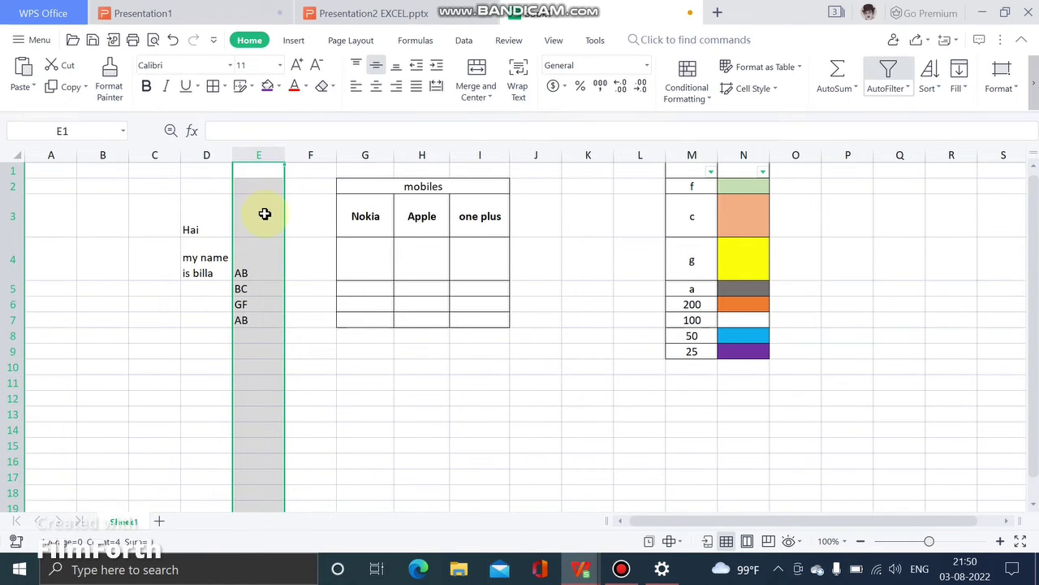
pyautogui.click(678, 96)
pyautogui.moveTo(723, 118)
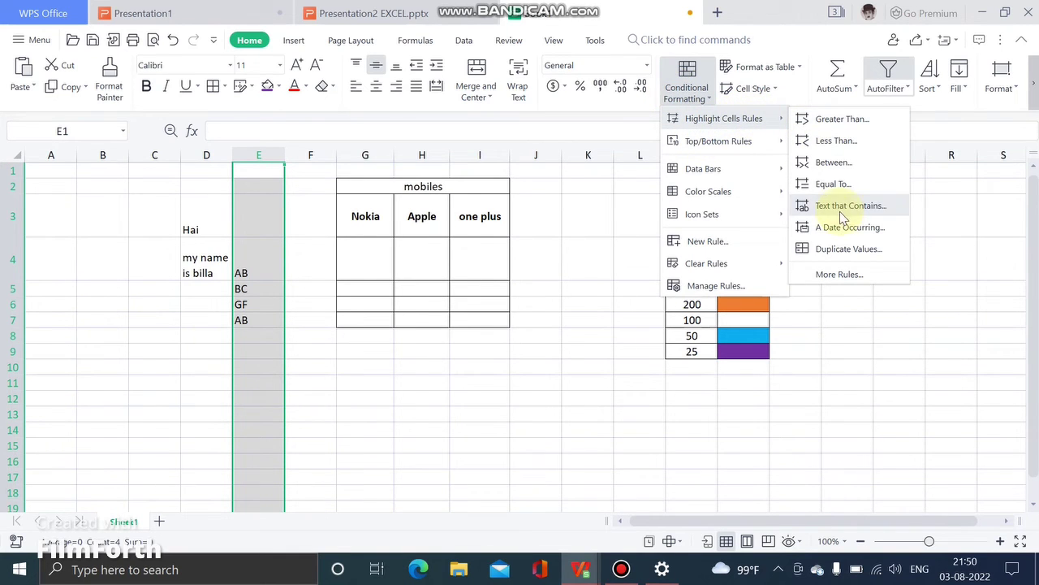
pyautogui.click(841, 250)
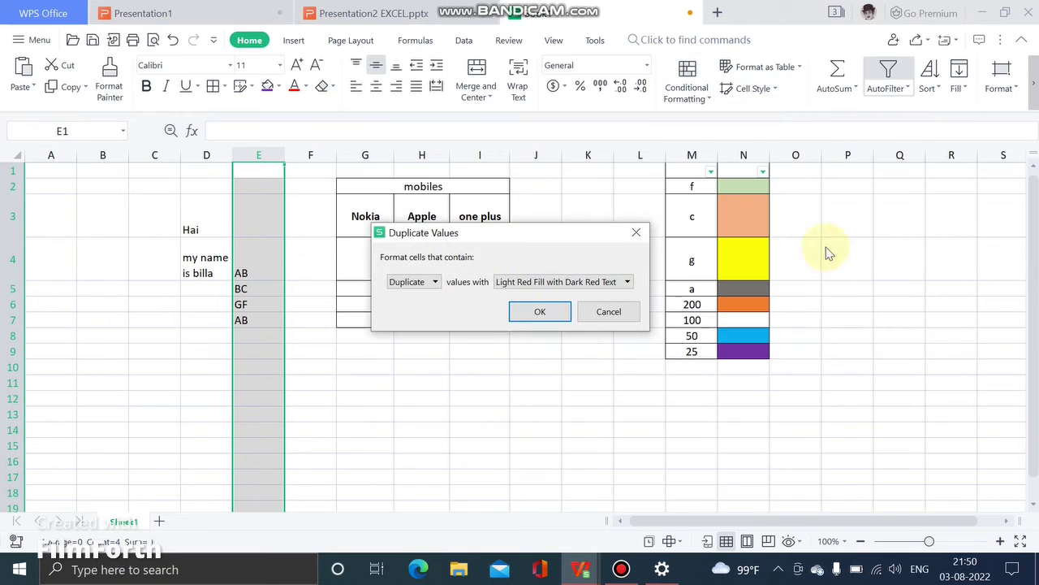
pyautogui.click(519, 282)
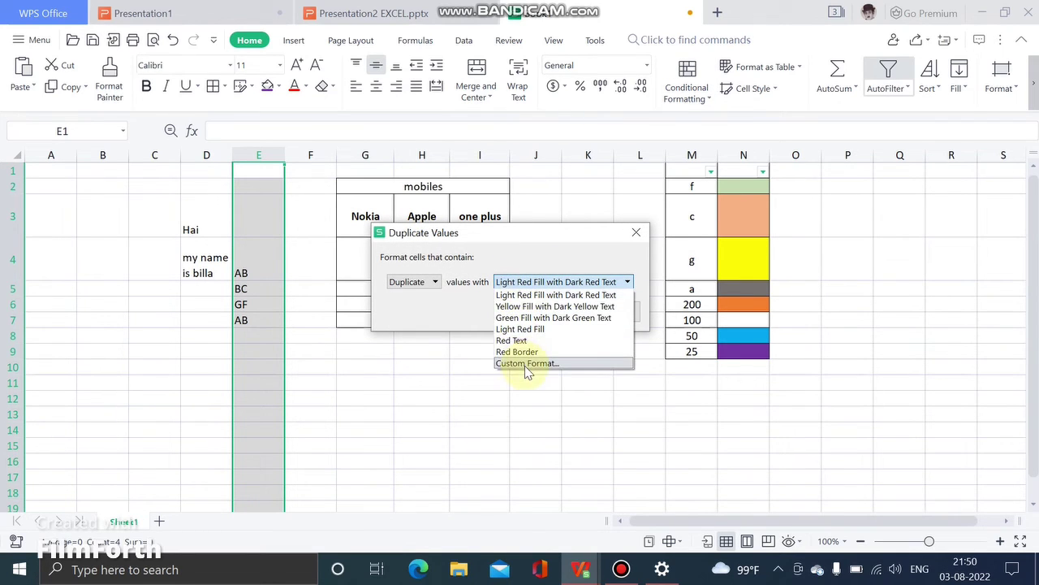
pyautogui.click(547, 282)
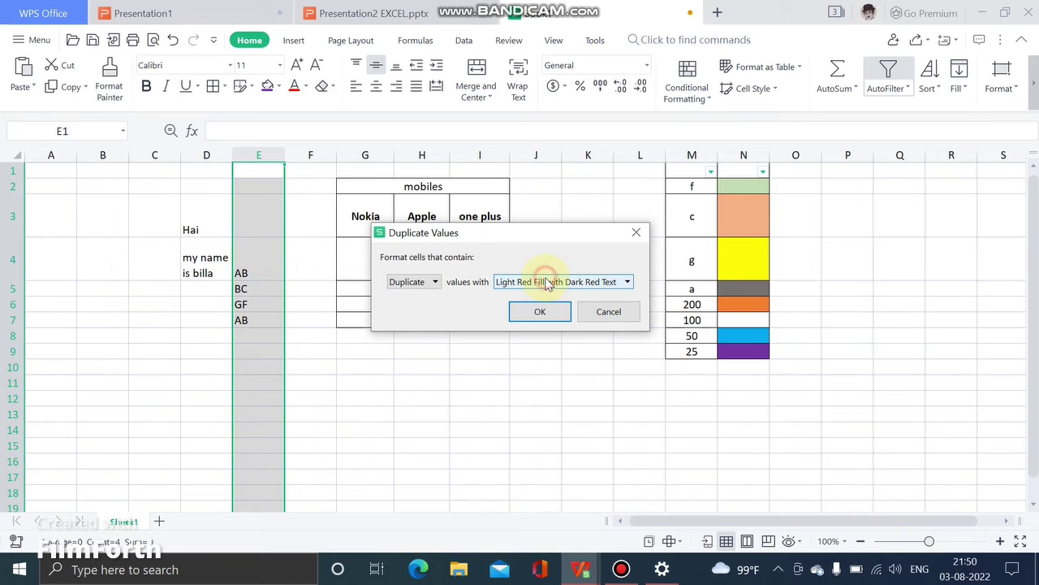
pyautogui.click(547, 313)
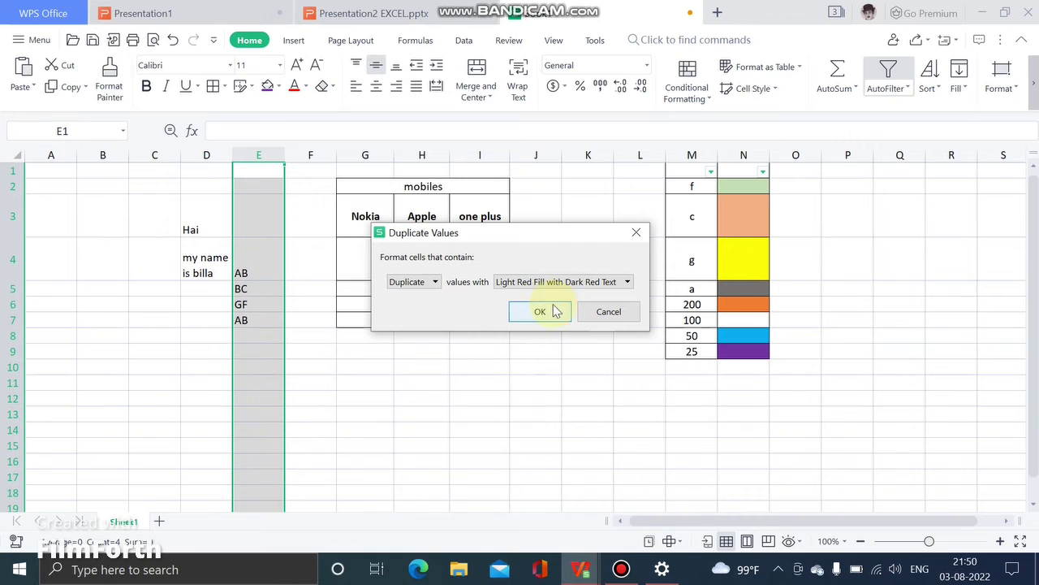
pyautogui.click(546, 314)
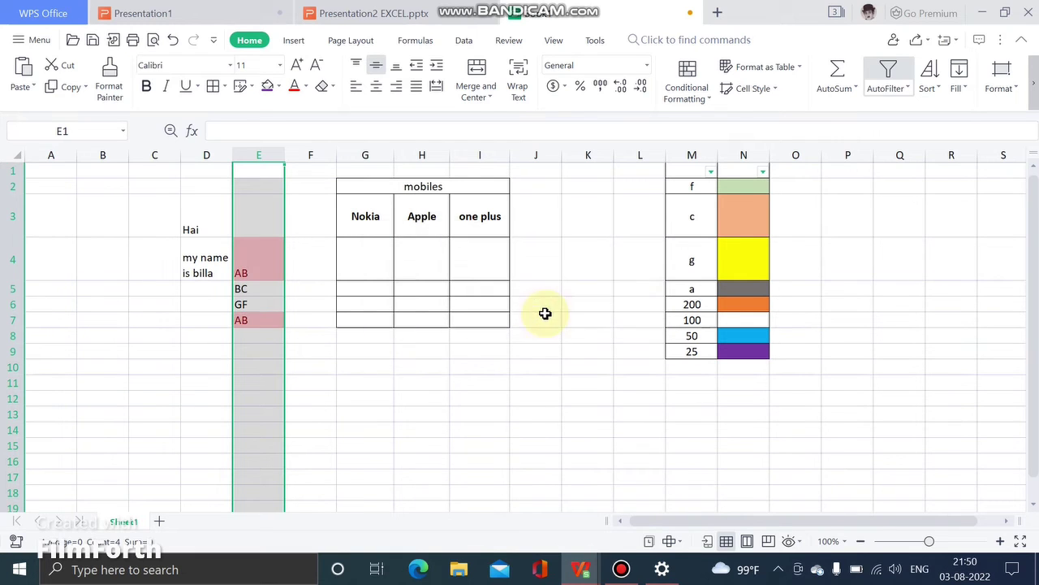
pyautogui.click(430, 366)
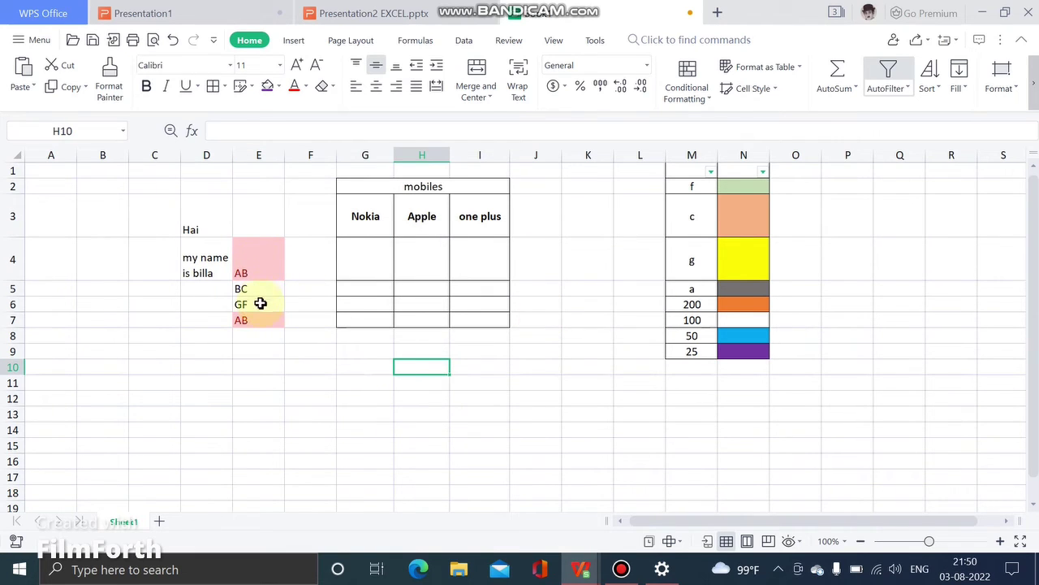
pyautogui.click(318, 351)
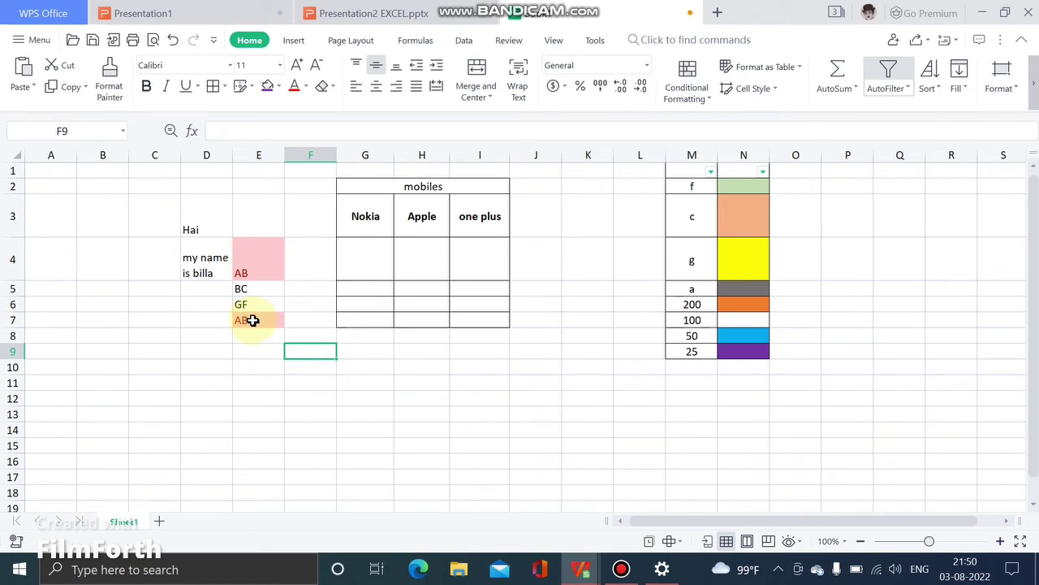
pyautogui.click(252, 321)
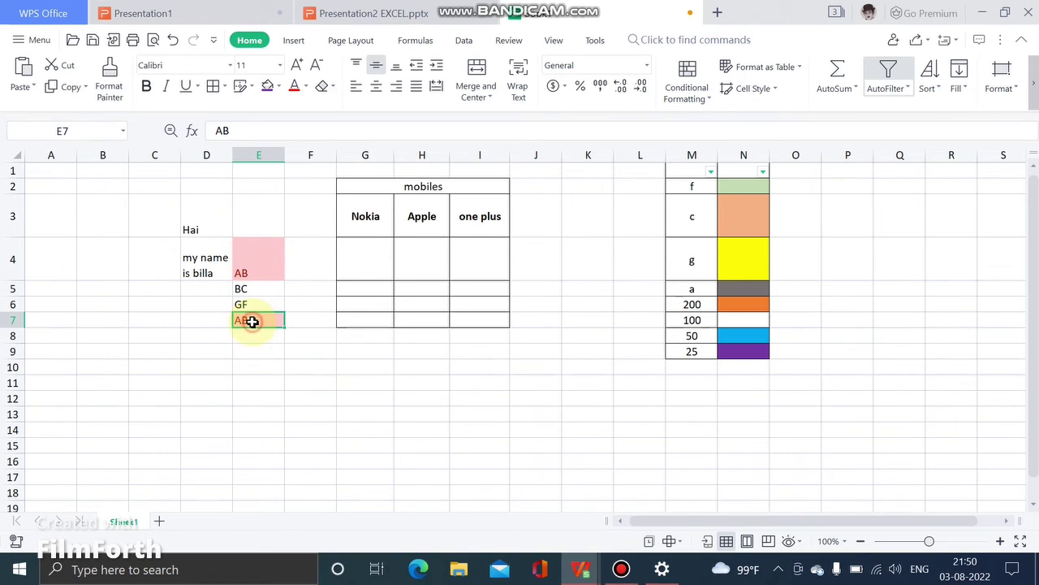
pyautogui.click(260, 170)
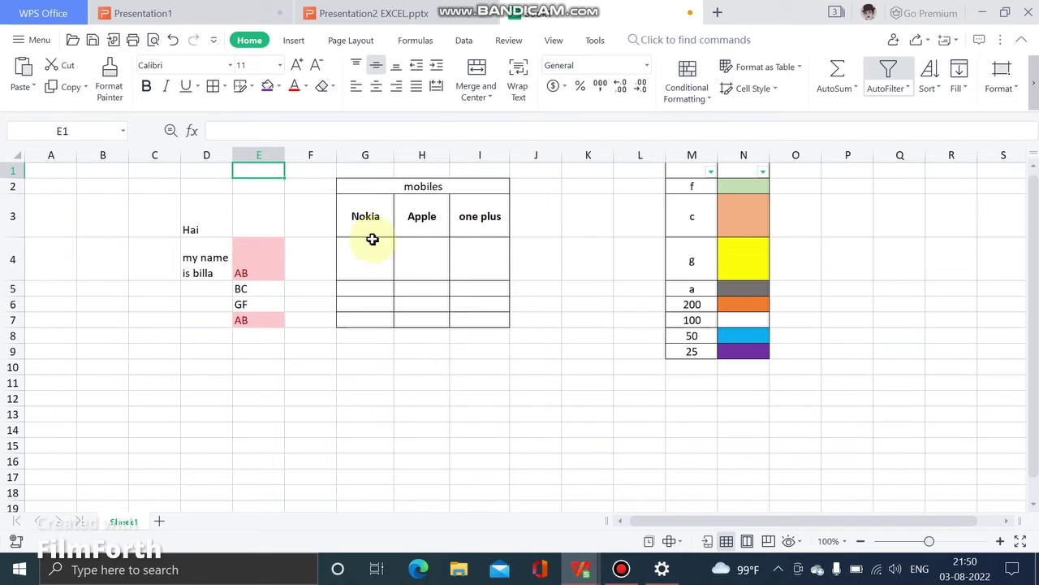
pyautogui.click(260, 295)
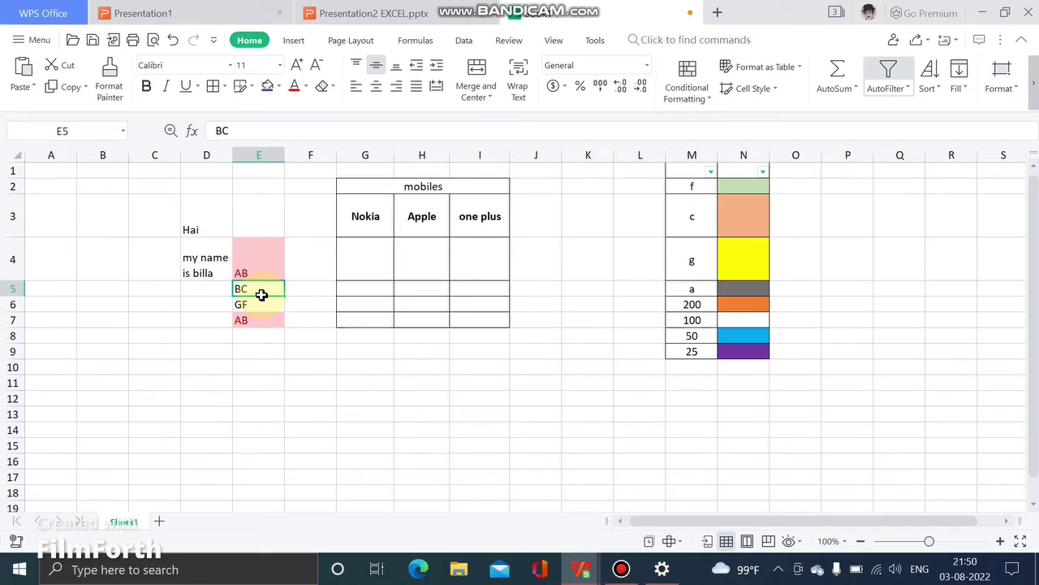
pyautogui.click(205, 325)
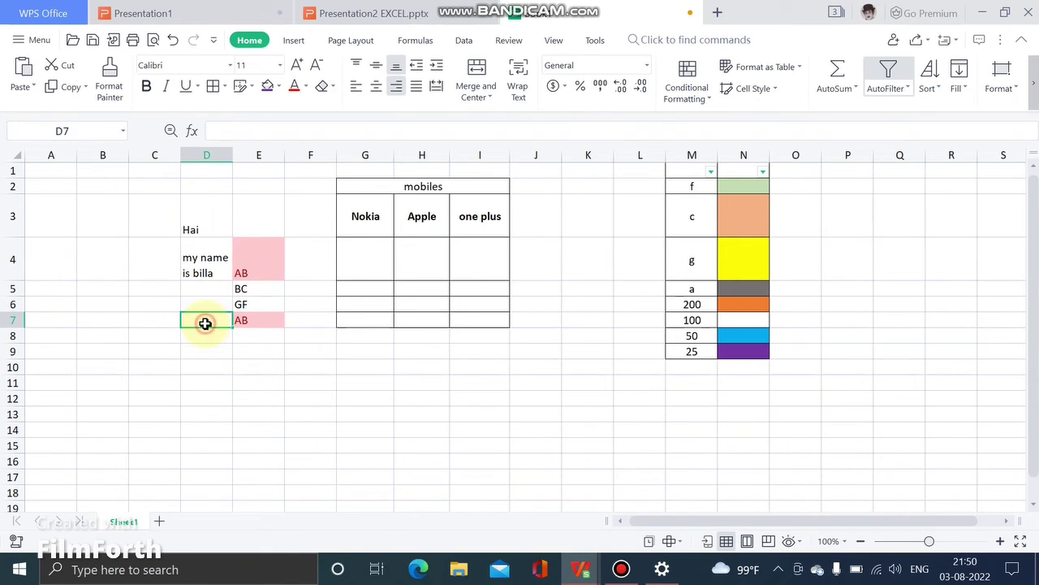
pyautogui.click(255, 370)
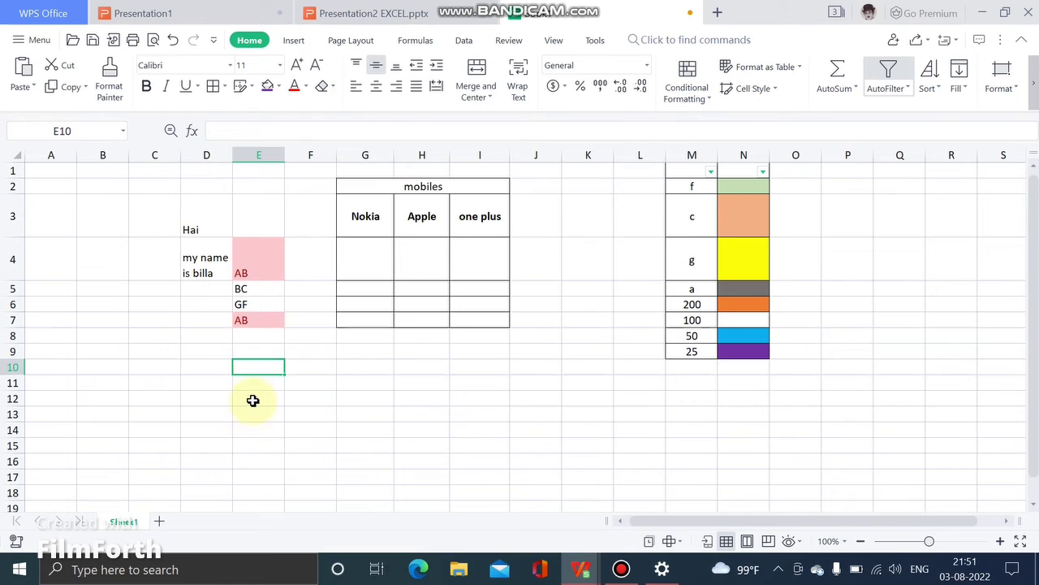
pyautogui.click(252, 398)
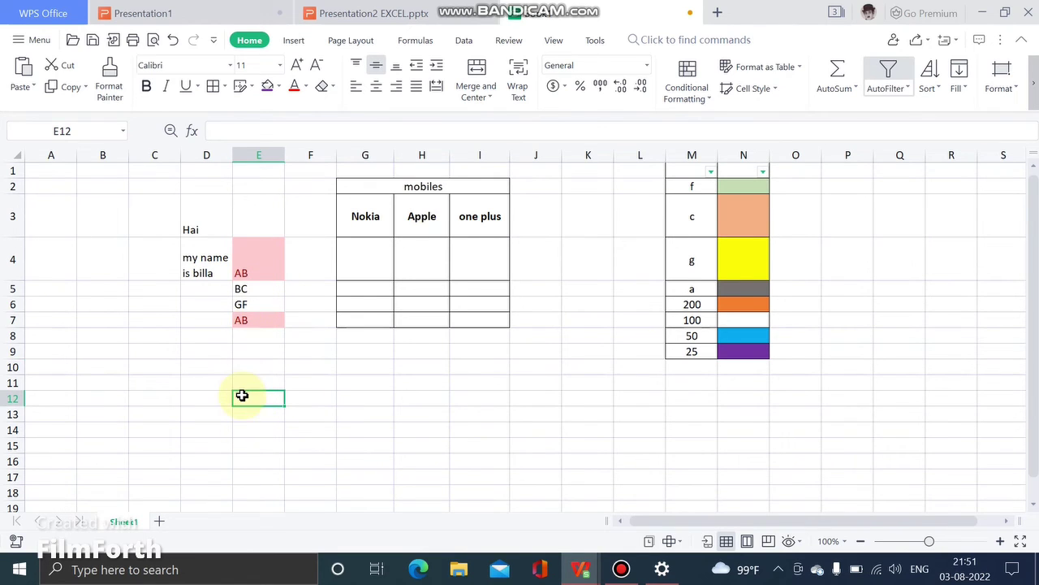
# Add BC in E12 and reapply the duplicate-values highlight to column E
pyautogui.write('BC')
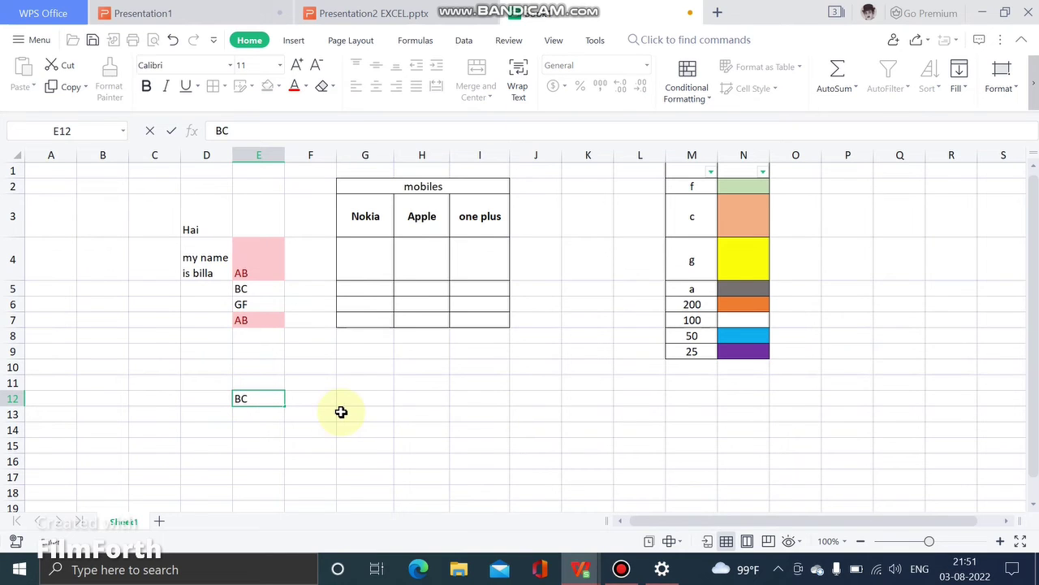
pyautogui.click(268, 154)
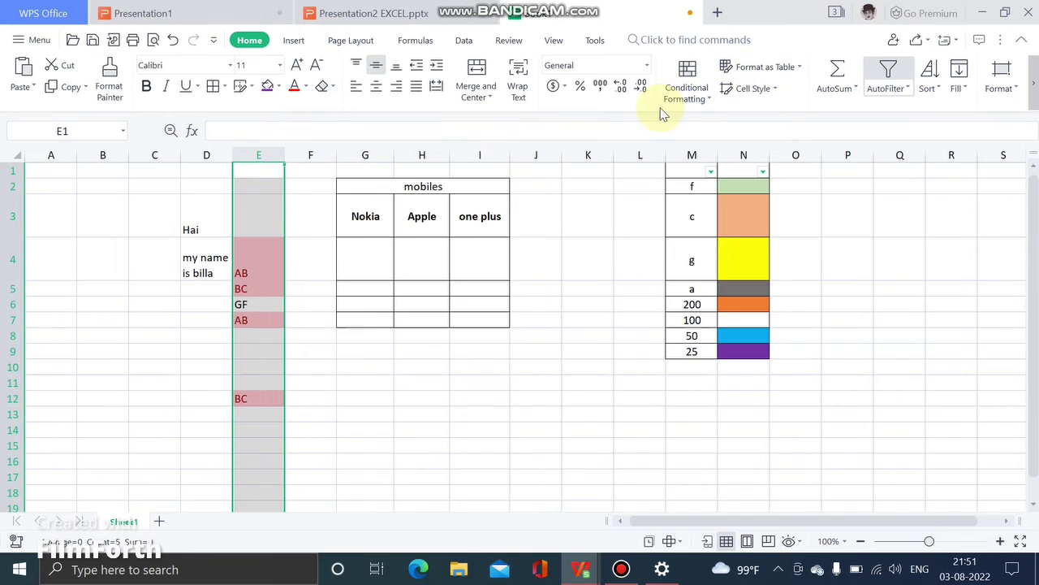
pyautogui.click(687, 81)
pyautogui.moveTo(723, 119)
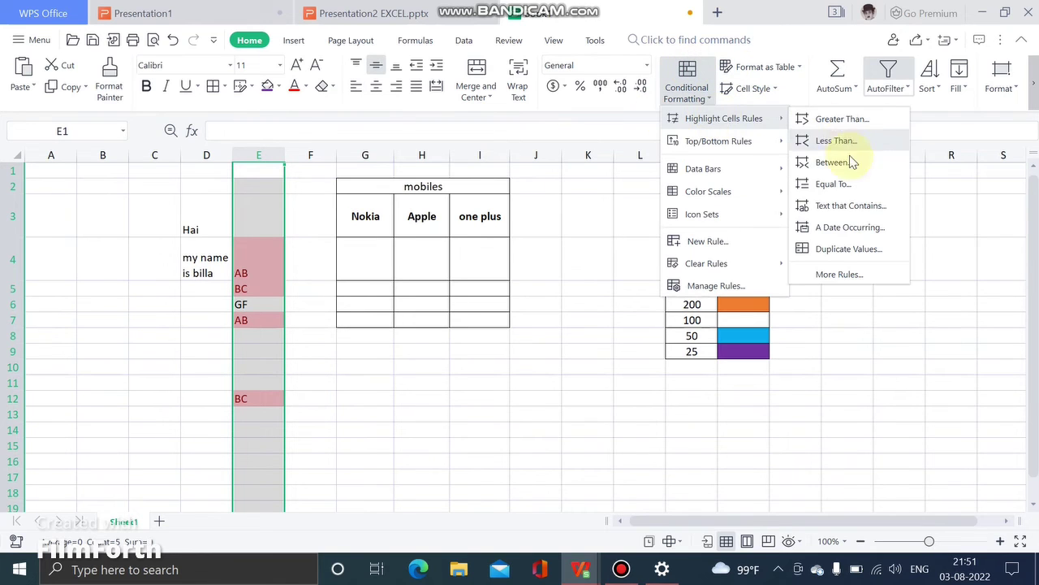
pyautogui.click(840, 251)
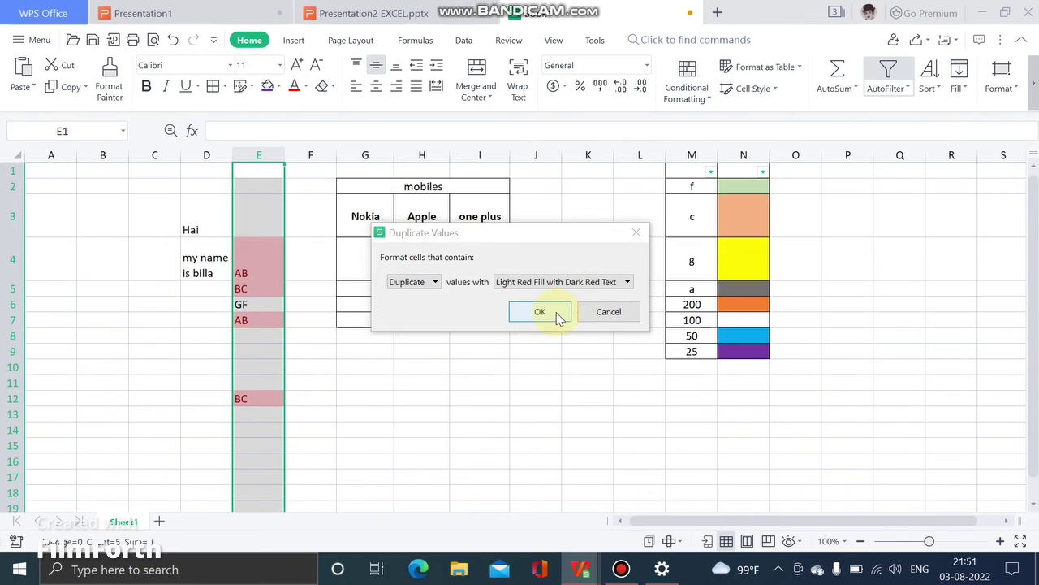
pyautogui.click(559, 316)
# Check the highlighted BC cells, then view the Contents slide in the presentation
pyautogui.click(279, 390)
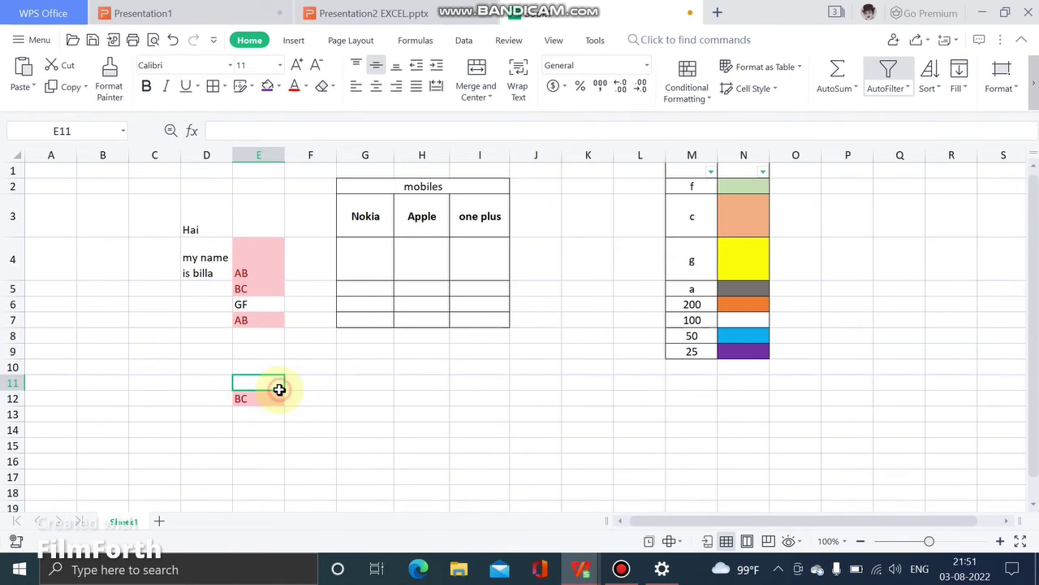
pyautogui.click(253, 401)
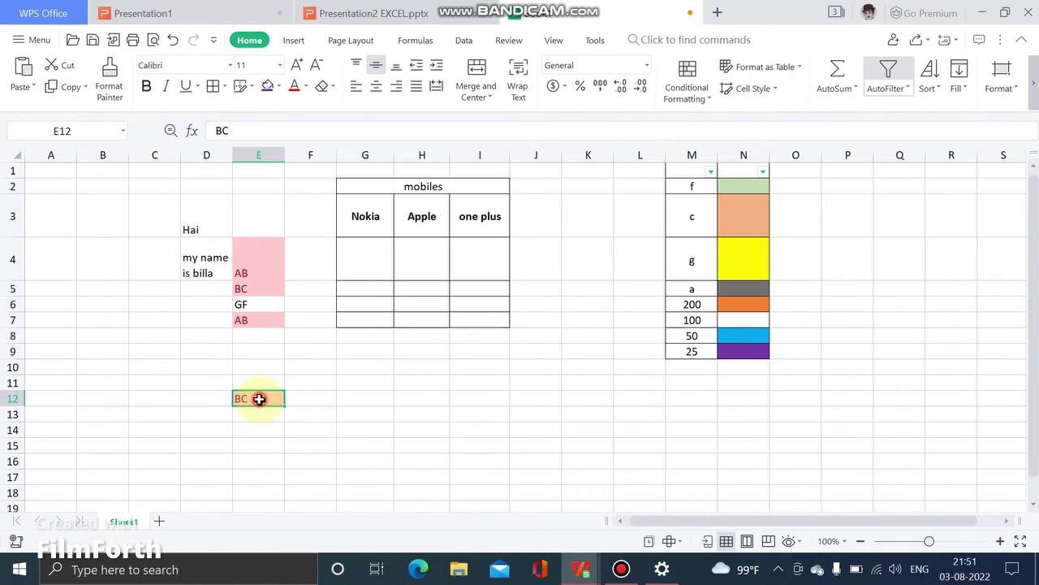
pyautogui.click(258, 292)
pyautogui.click(252, 215)
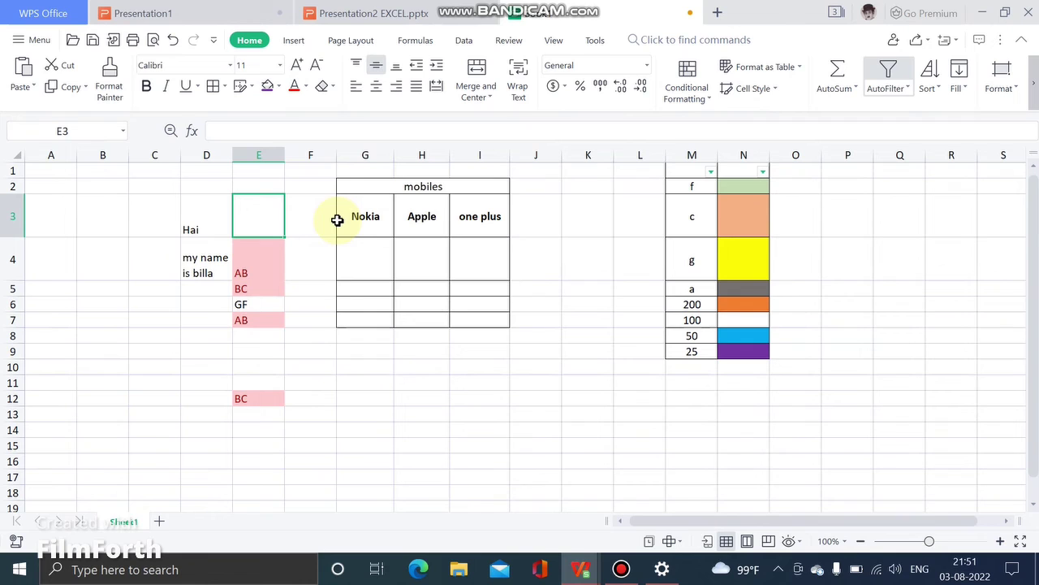
pyautogui.click(380, 346)
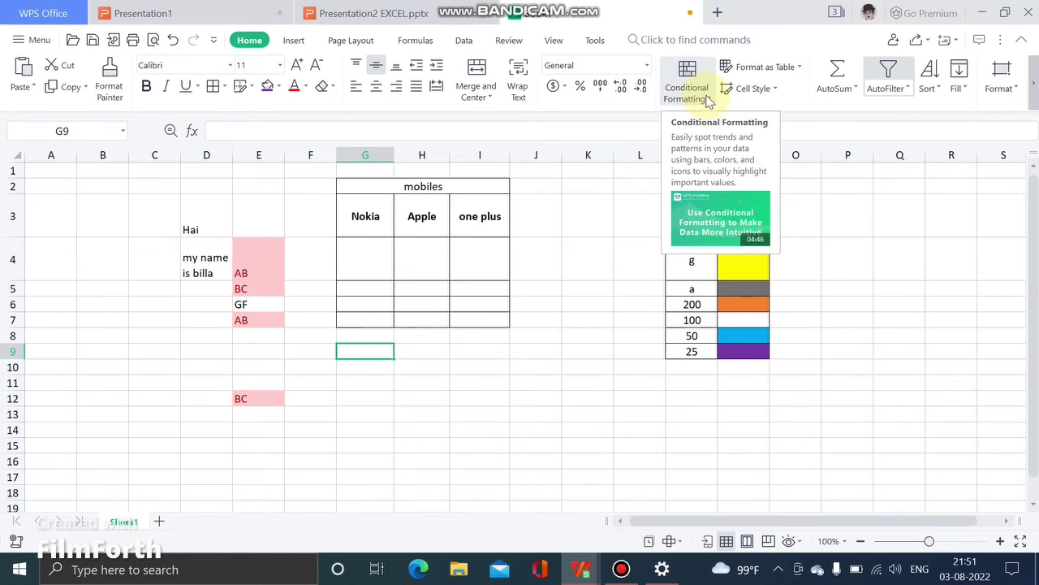
pyautogui.click(918, 270)
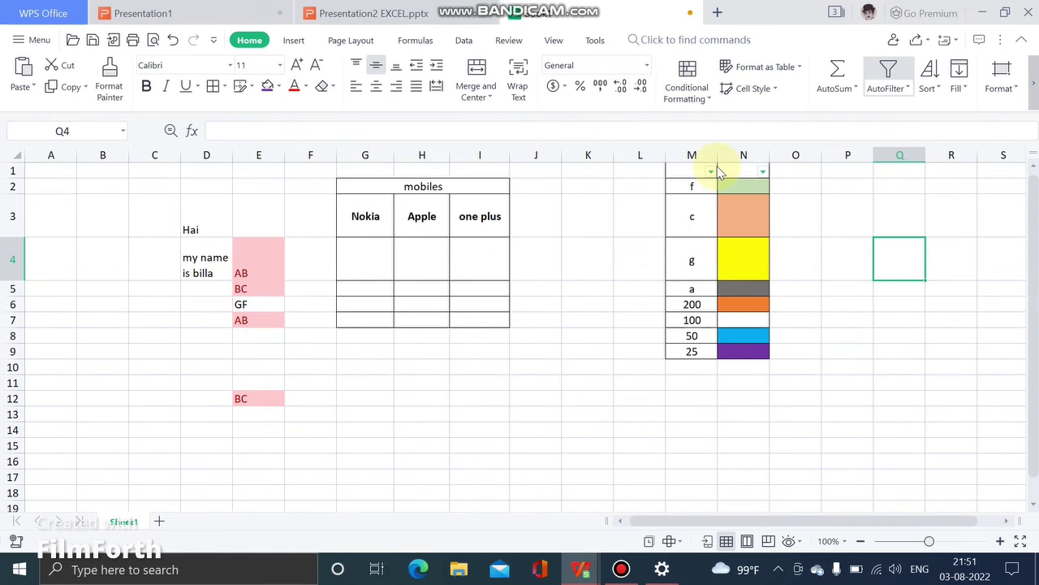
pyautogui.click(199, 13)
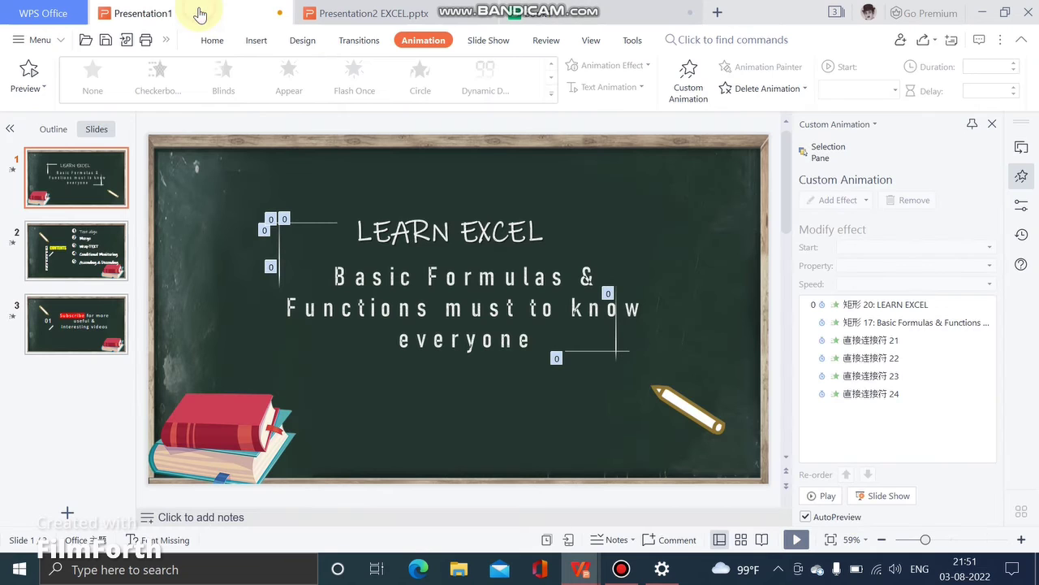
pyautogui.click(68, 266)
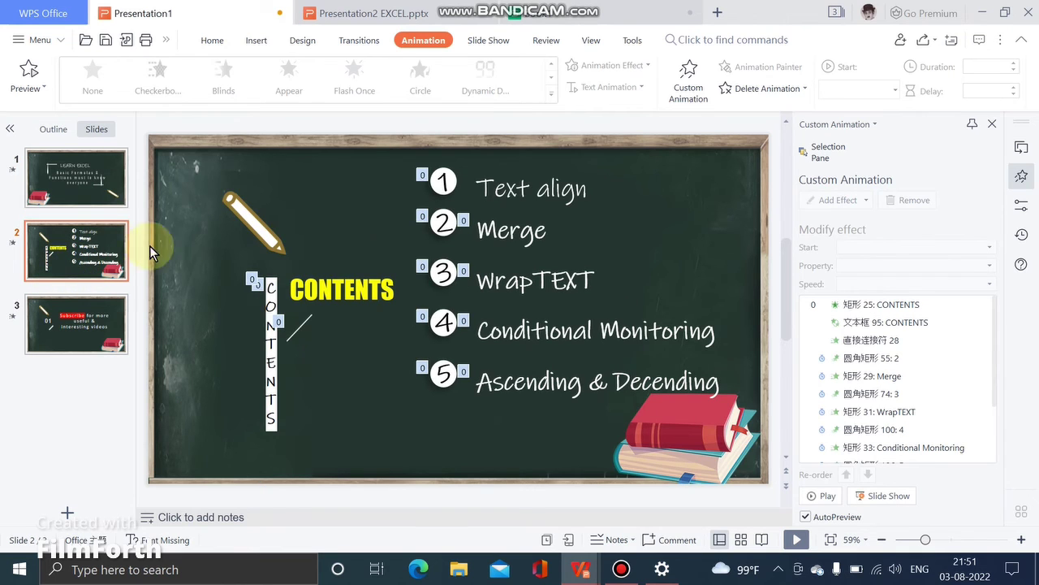
# Return to the workbook and select the coloured list in columns M and N
pyautogui.click(582, 9)
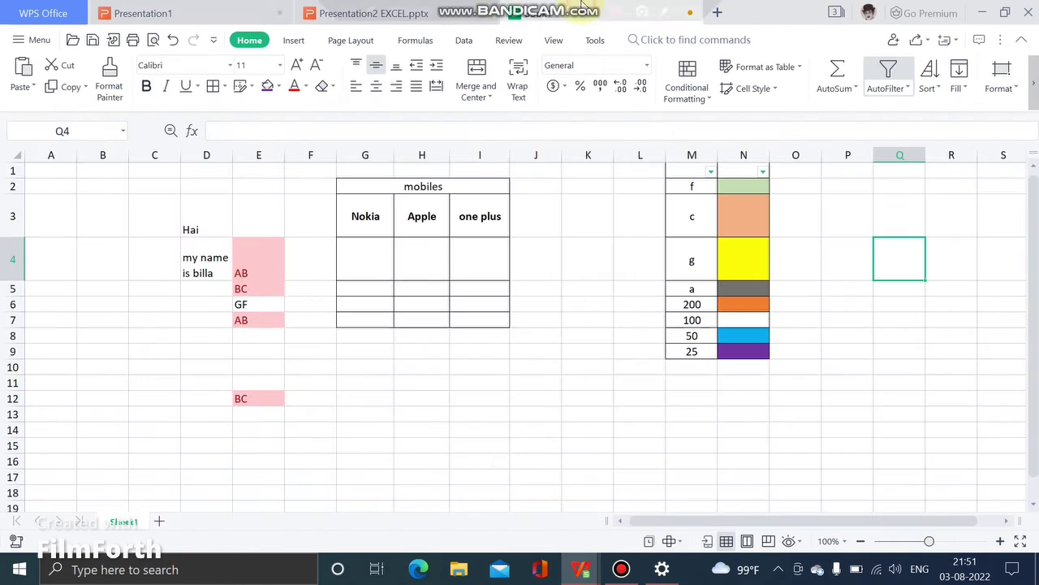
pyautogui.click(552, 284)
pyautogui.moveTo(1033, 244)
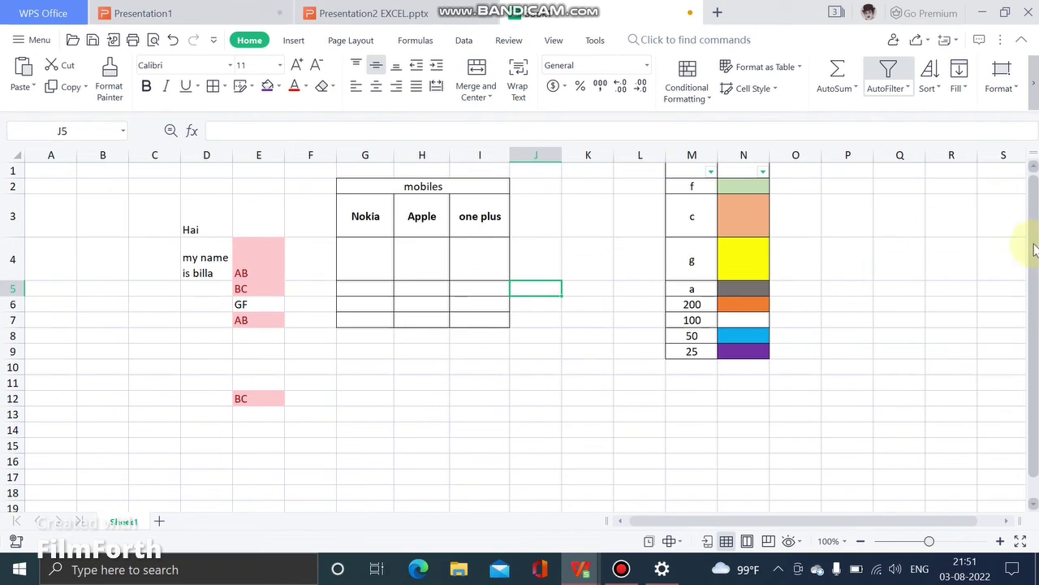
pyautogui.scroll(-1, 1033, 187)
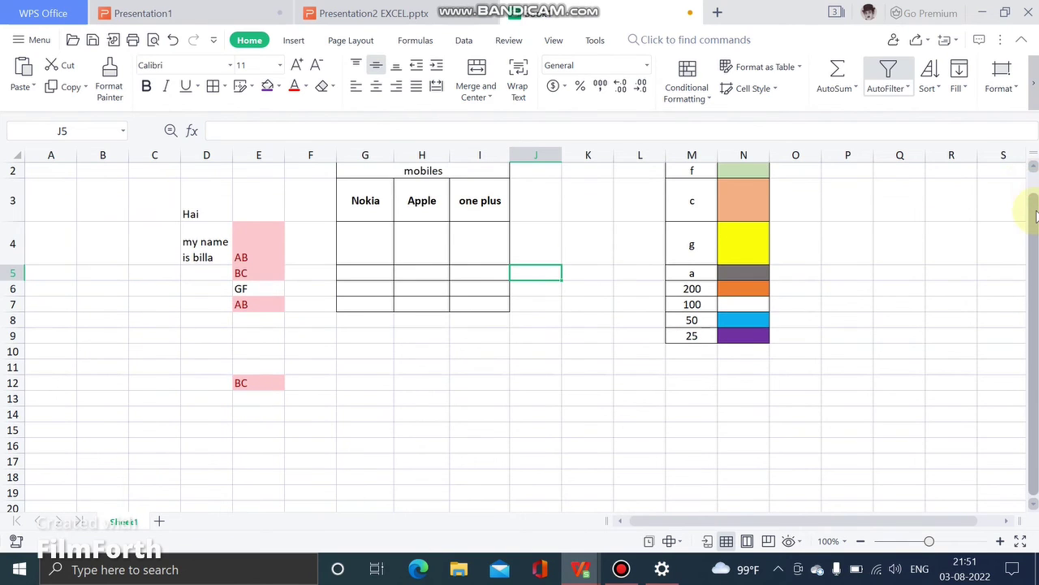
pyautogui.scroll(1, 1033, 190)
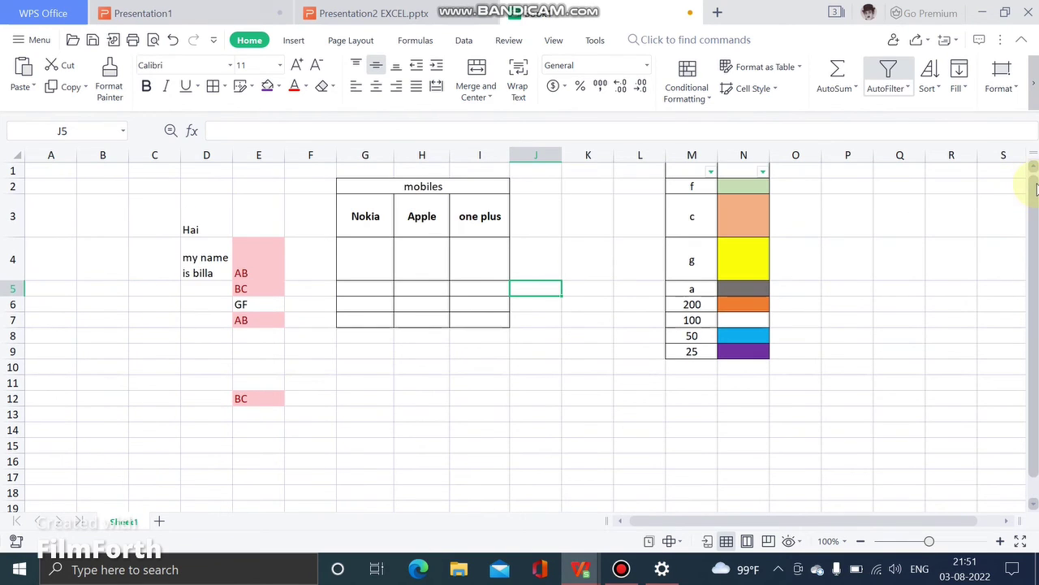
pyautogui.click(773, 209)
pyautogui.moveTo(692, 186); pyautogui.dragTo(746, 473)
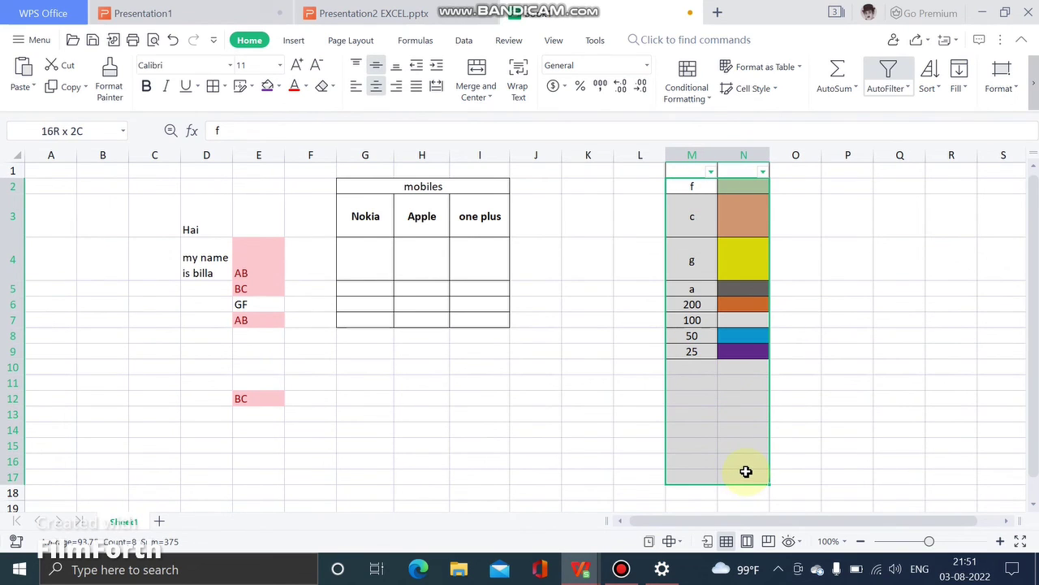
pyautogui.click(724, 275)
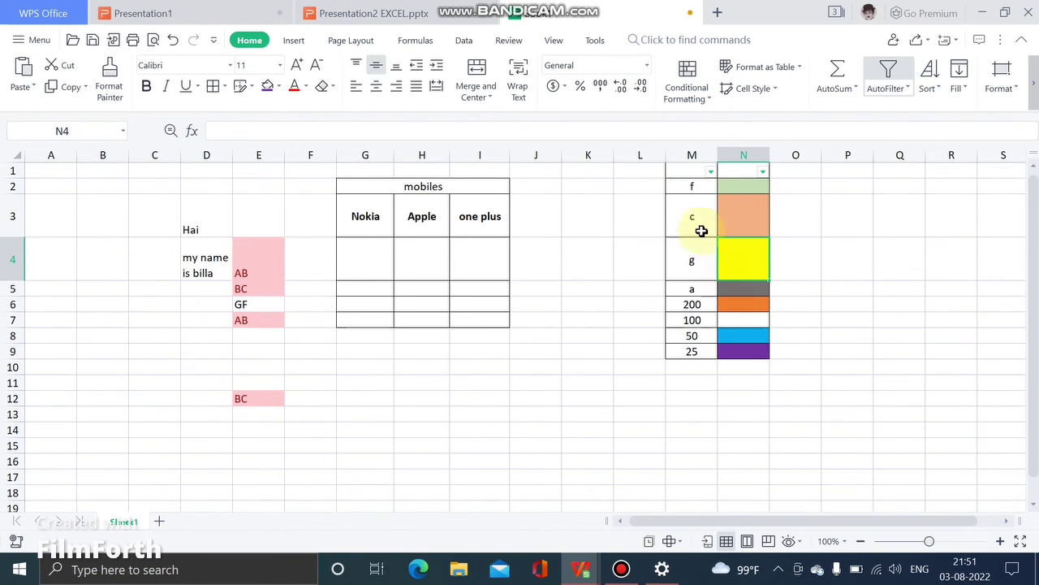
# Sort column M of the list in ascending order with the M1 AutoFilter
pyautogui.click(711, 173)
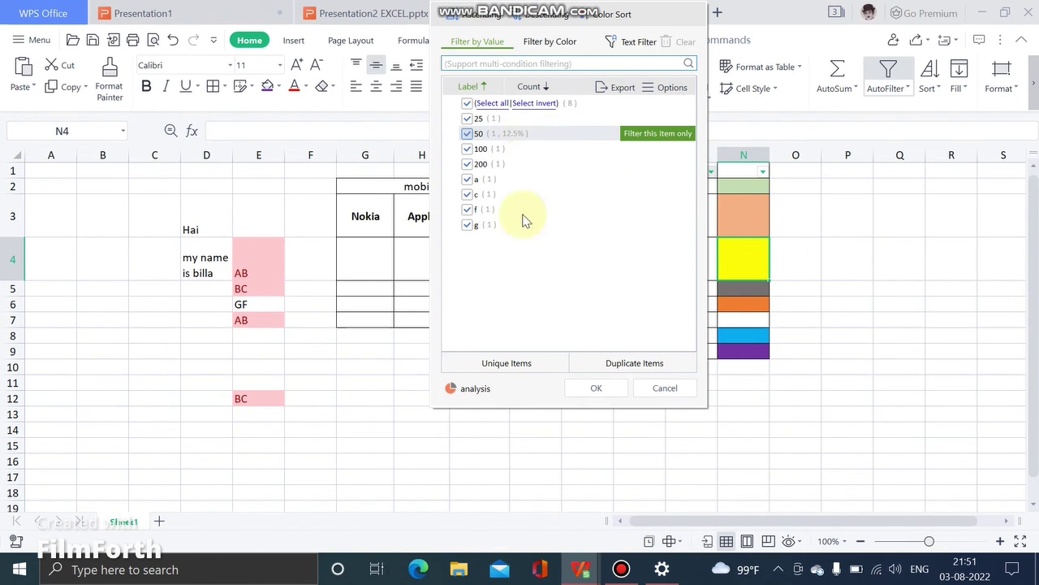
pyautogui.click(797, 290)
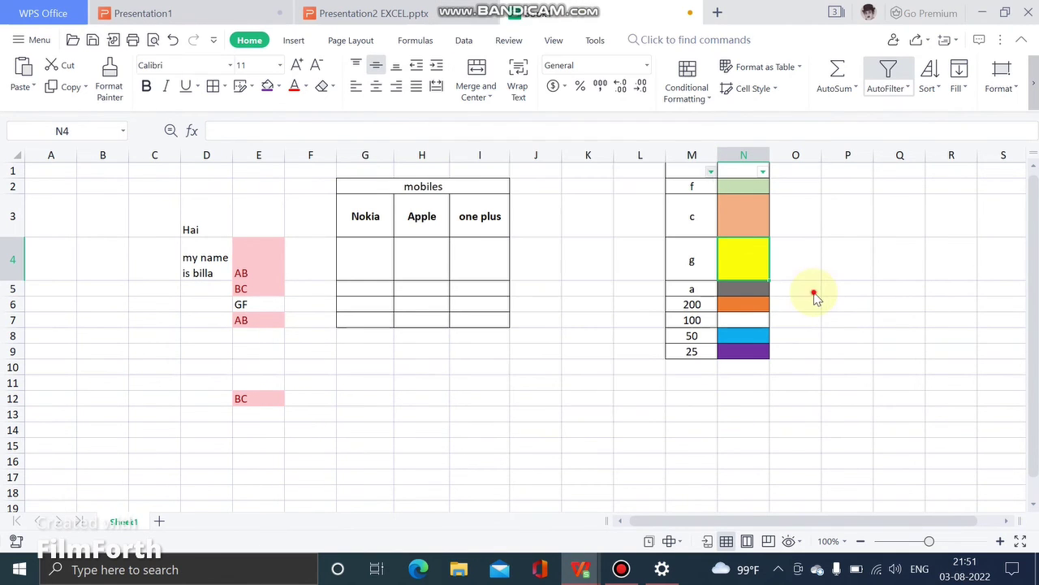
pyautogui.click(711, 174)
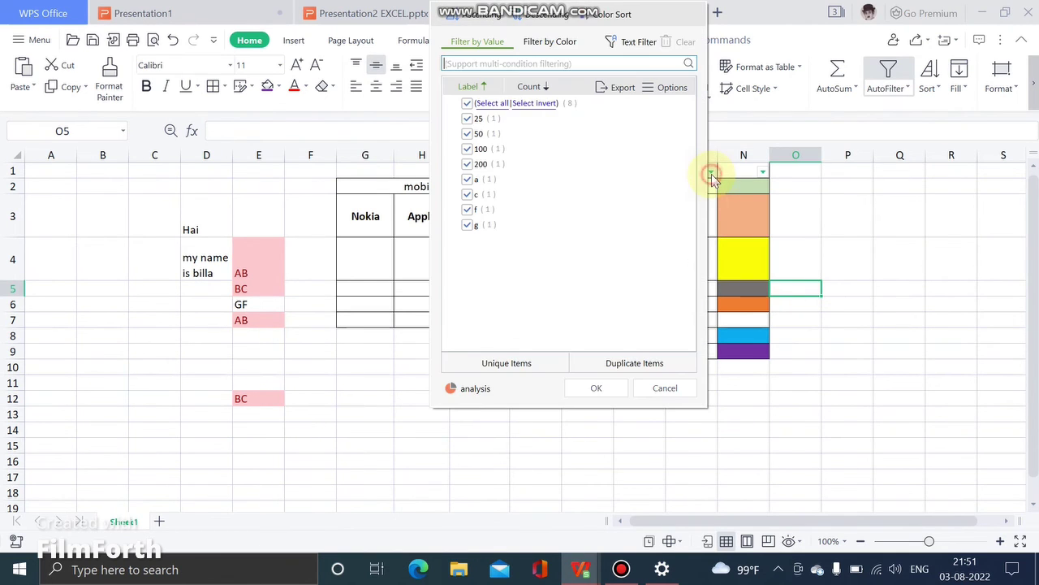
pyautogui.click(466, 15)
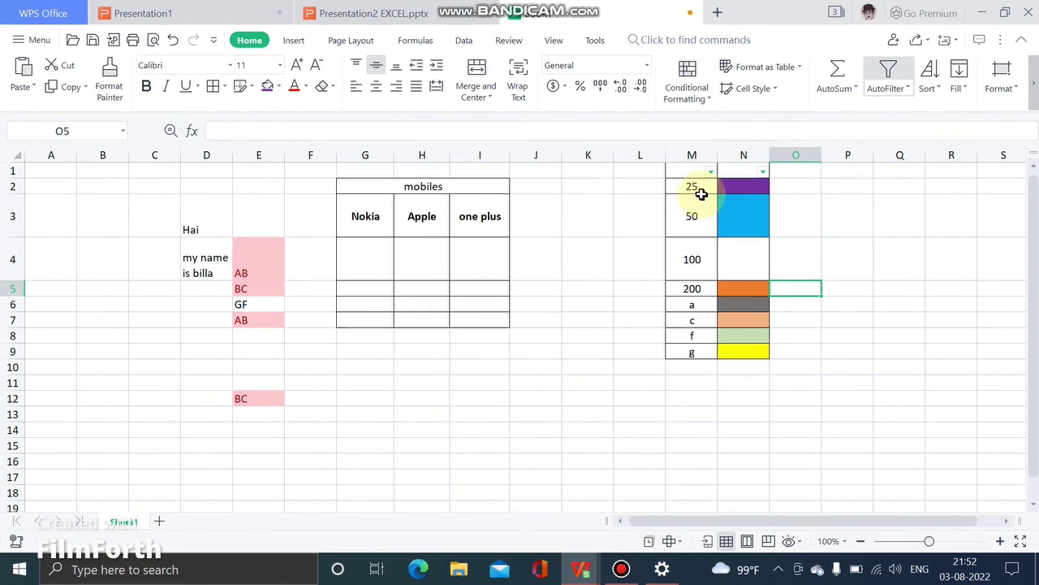
# Select values in column M and cancel the replace-data warning, leaving the data unchanged
pyautogui.moveTo(702, 194); pyautogui.dragTo(700, 311)
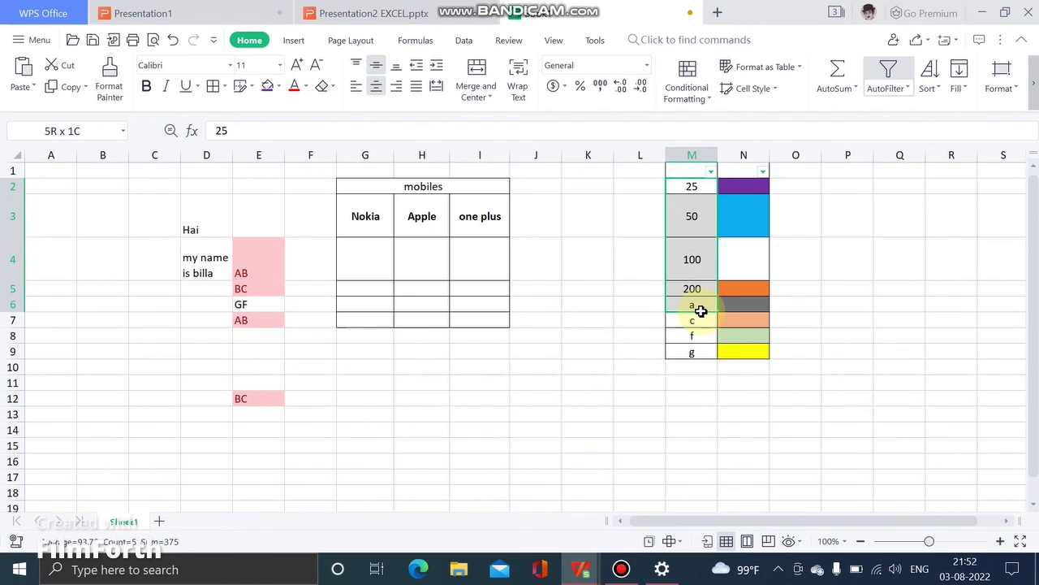
pyautogui.click(691, 189)
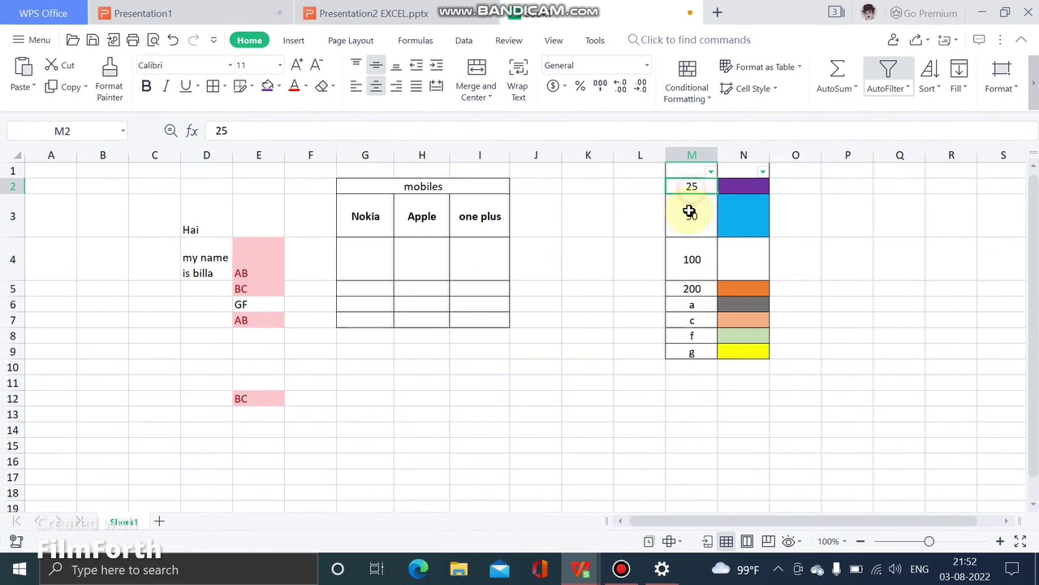
pyautogui.moveTo(698, 306); pyautogui.dragTo(697, 344)
pyautogui.click(696, 318)
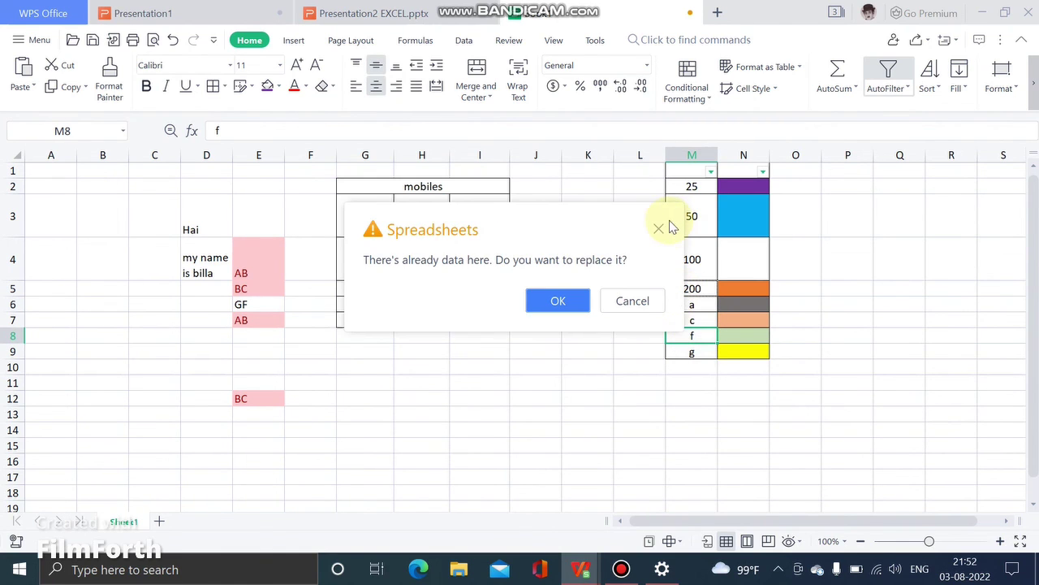
pyautogui.click(658, 229)
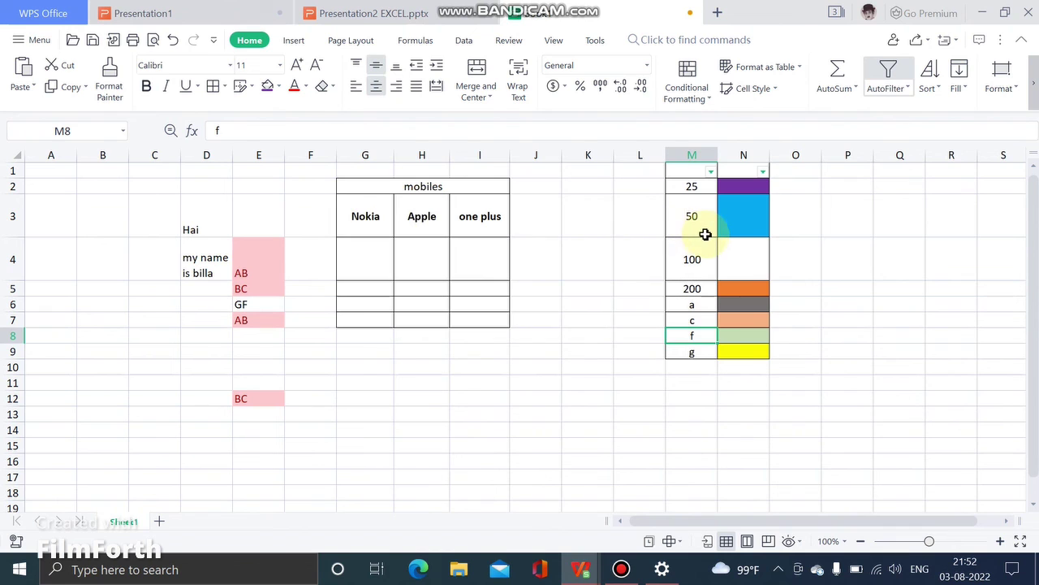
pyautogui.click(704, 235)
# Sort column M in descending order: g, f, c, a, 200, 100, 50, 25
pyautogui.click(709, 174)
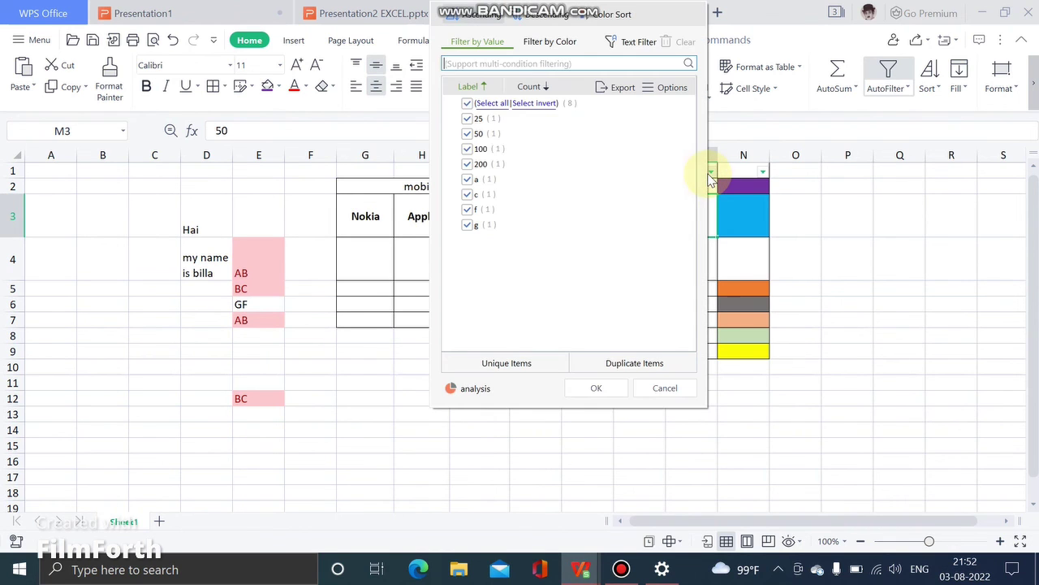
pyautogui.click(529, 18)
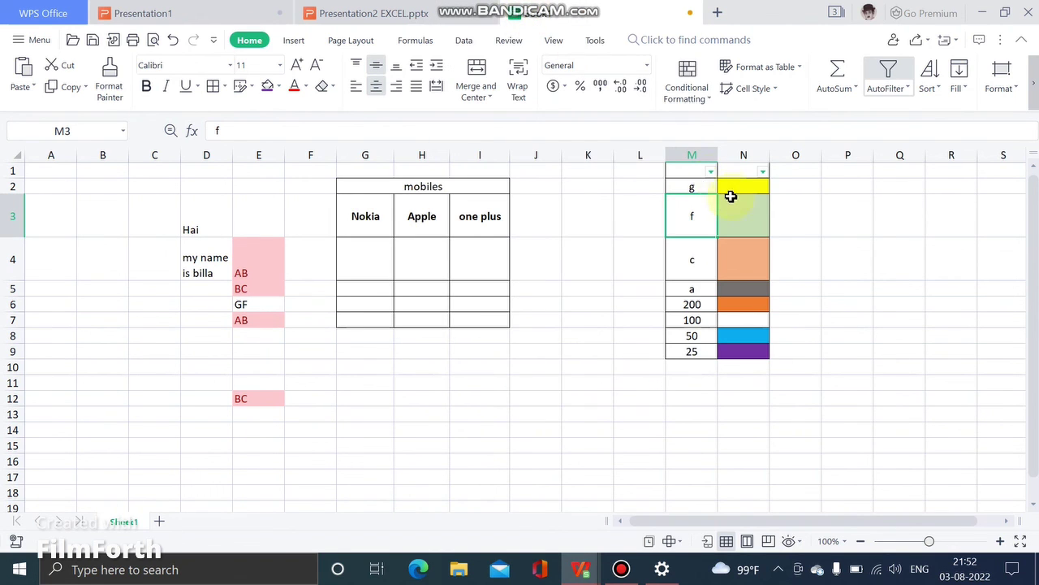
pyautogui.click(781, 239)
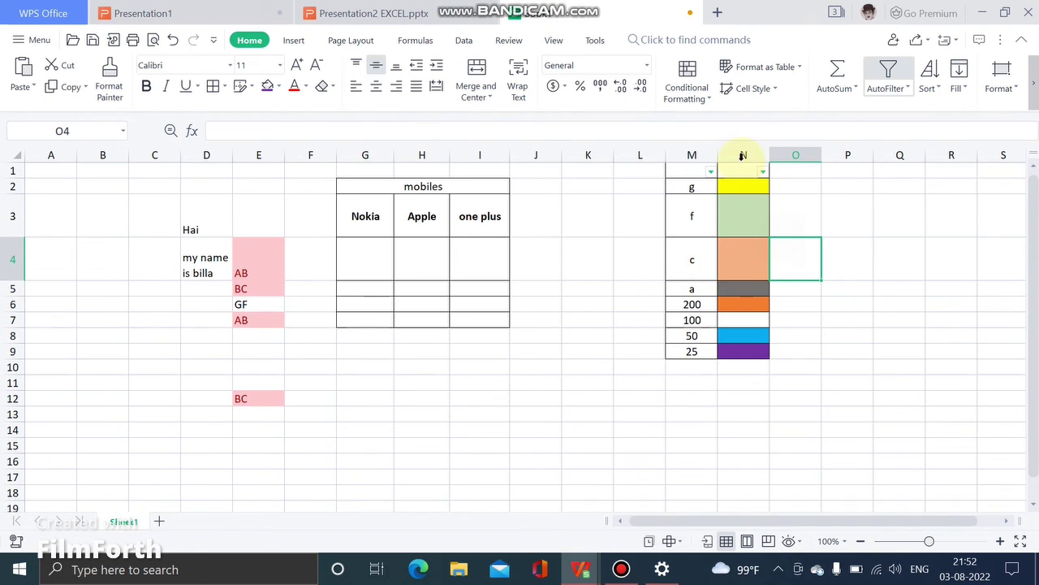
pyautogui.click(760, 172)
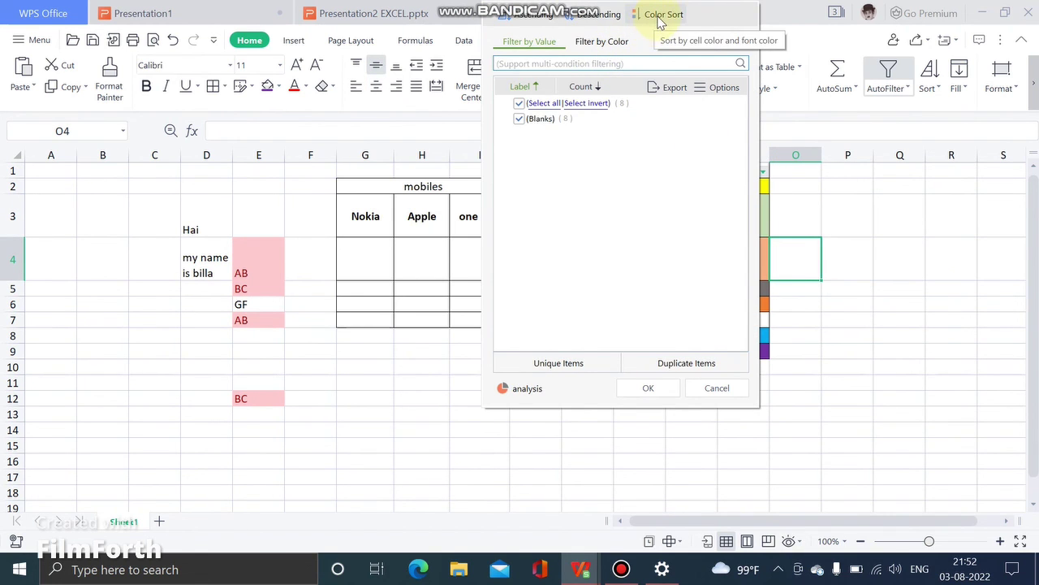
# Sort column N by cell colour with light green on top, then filter to blue fill only
pyautogui.click(659, 19)
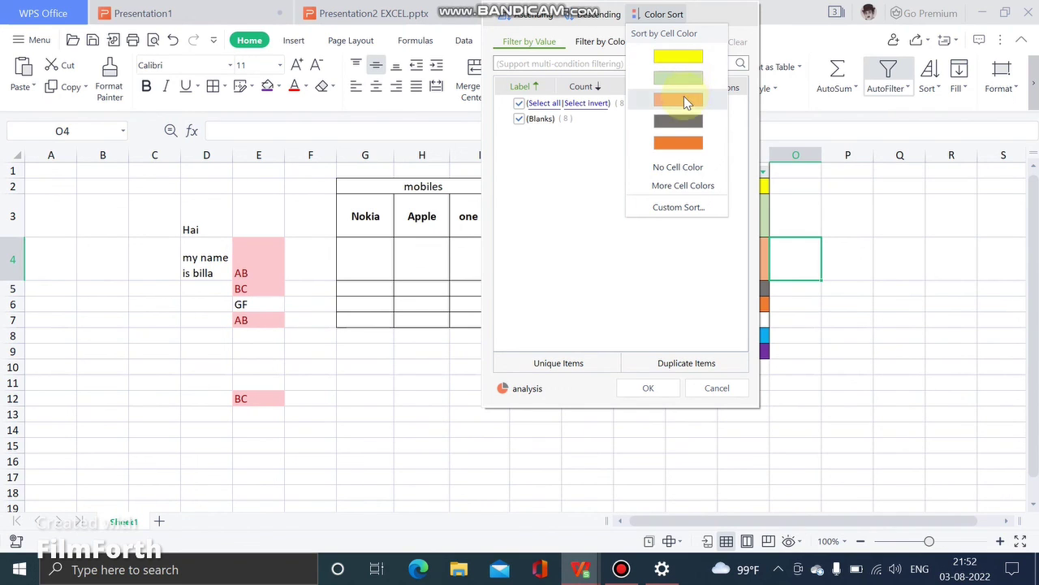
pyautogui.click(684, 79)
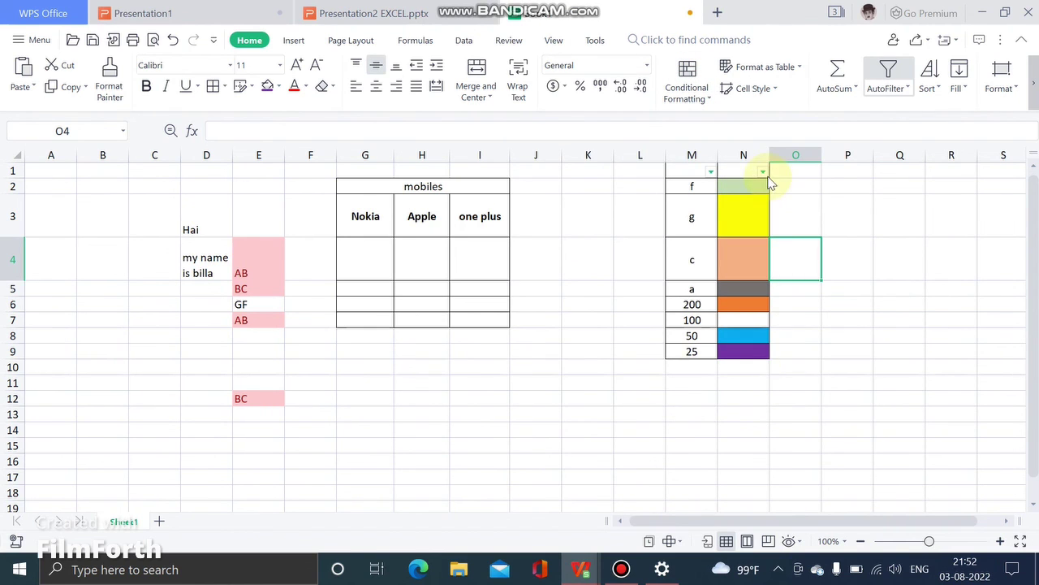
pyautogui.click(763, 173)
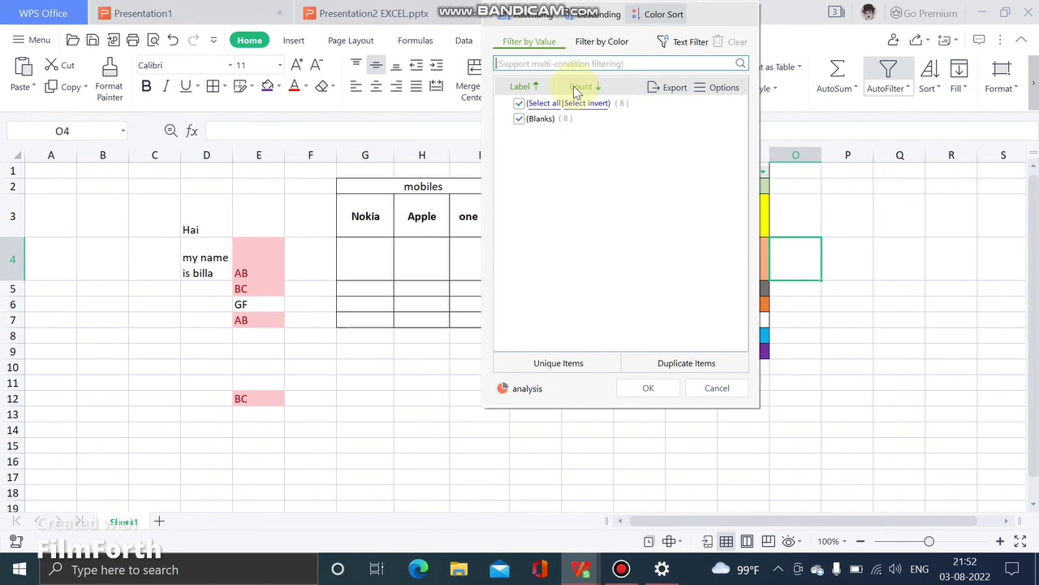
pyautogui.click(627, 46)
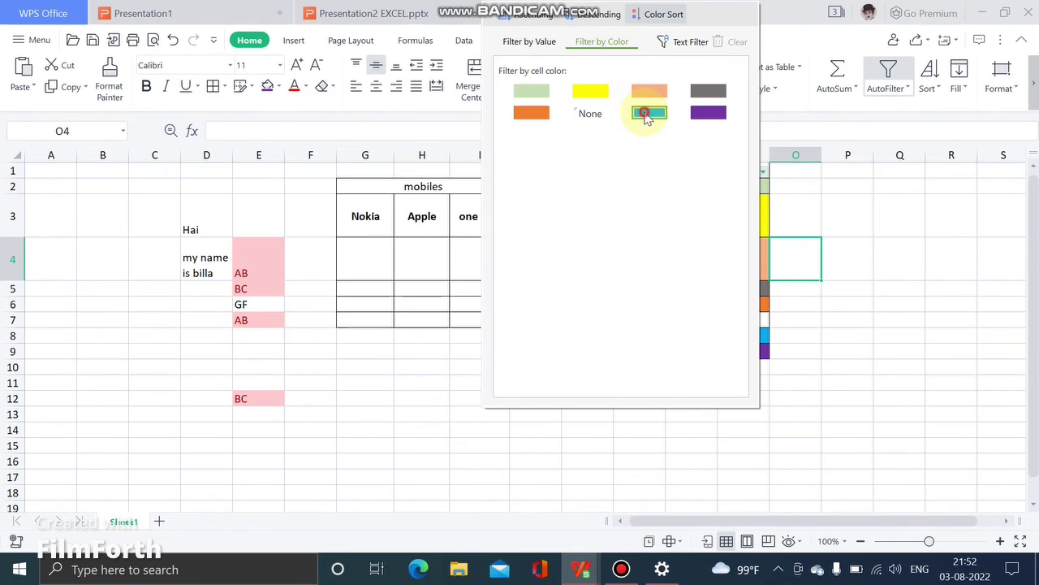
pyautogui.click(648, 116)
# Recheck the colour filter, keeping only the blue 50 in row 8 visible
pyautogui.click(748, 248)
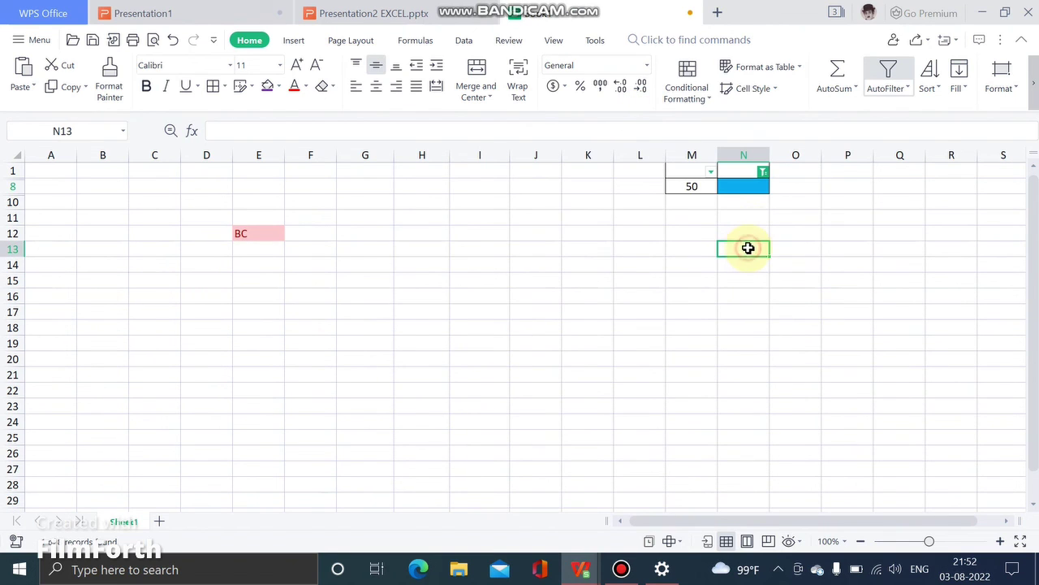
pyautogui.click(761, 173)
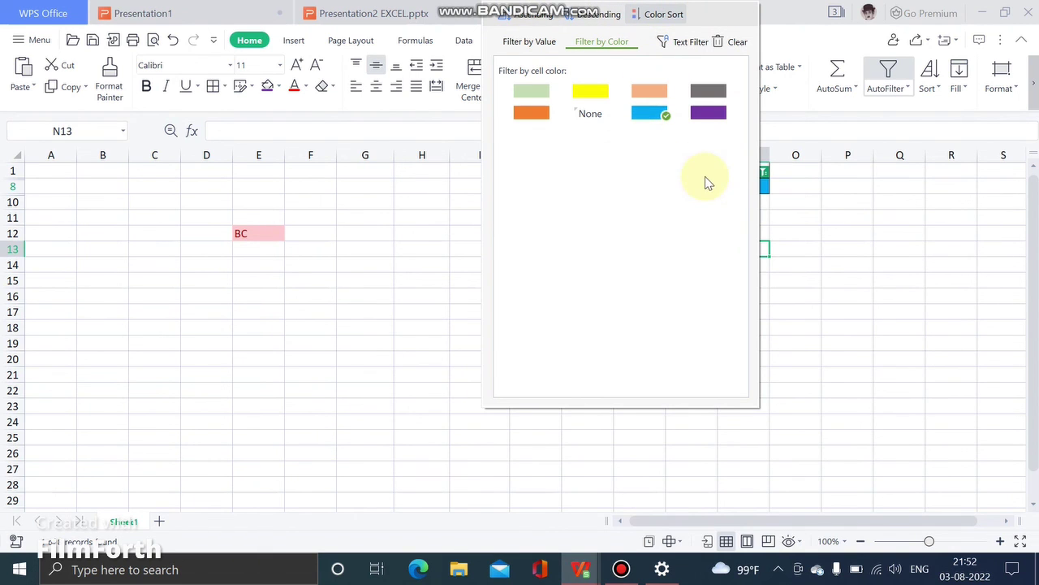
pyautogui.click(921, 317)
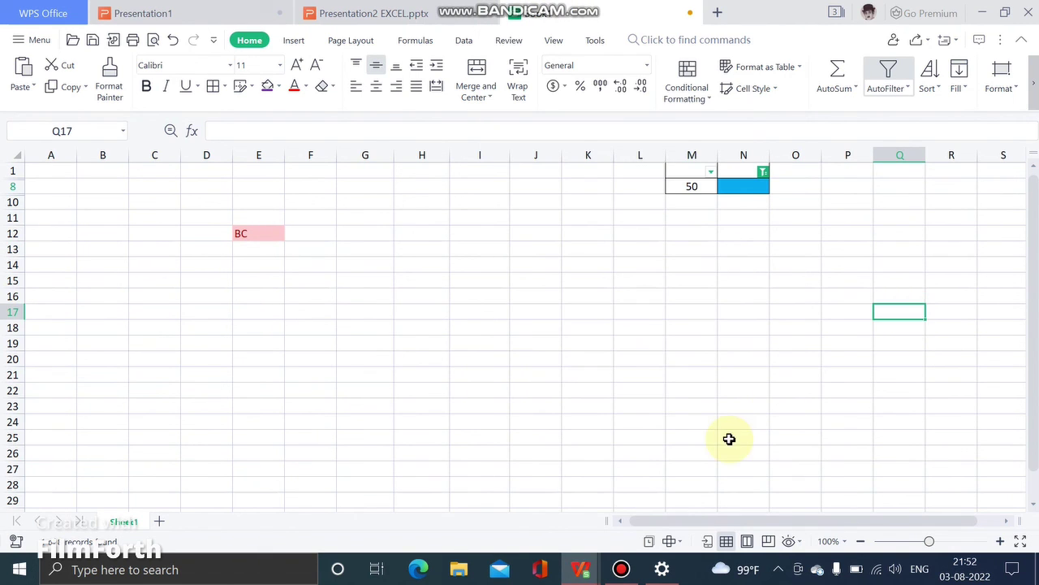
pyautogui.click(688, 342)
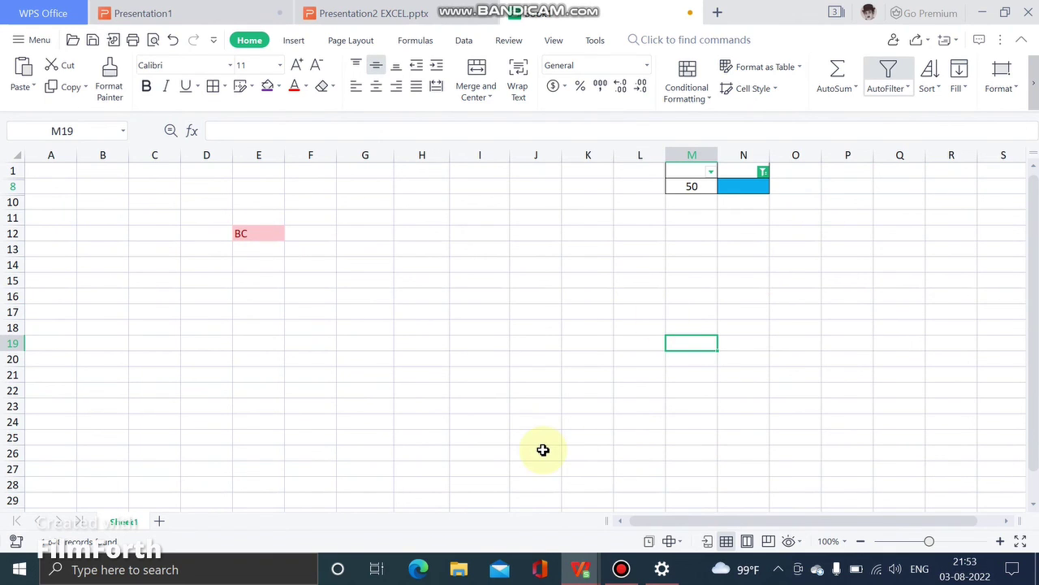
pyautogui.click(621, 570)
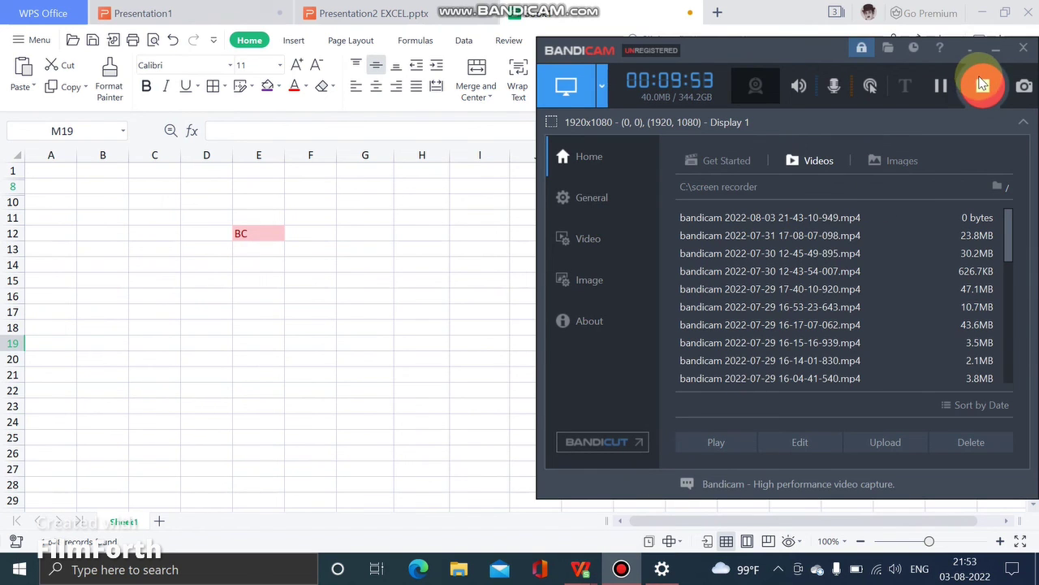